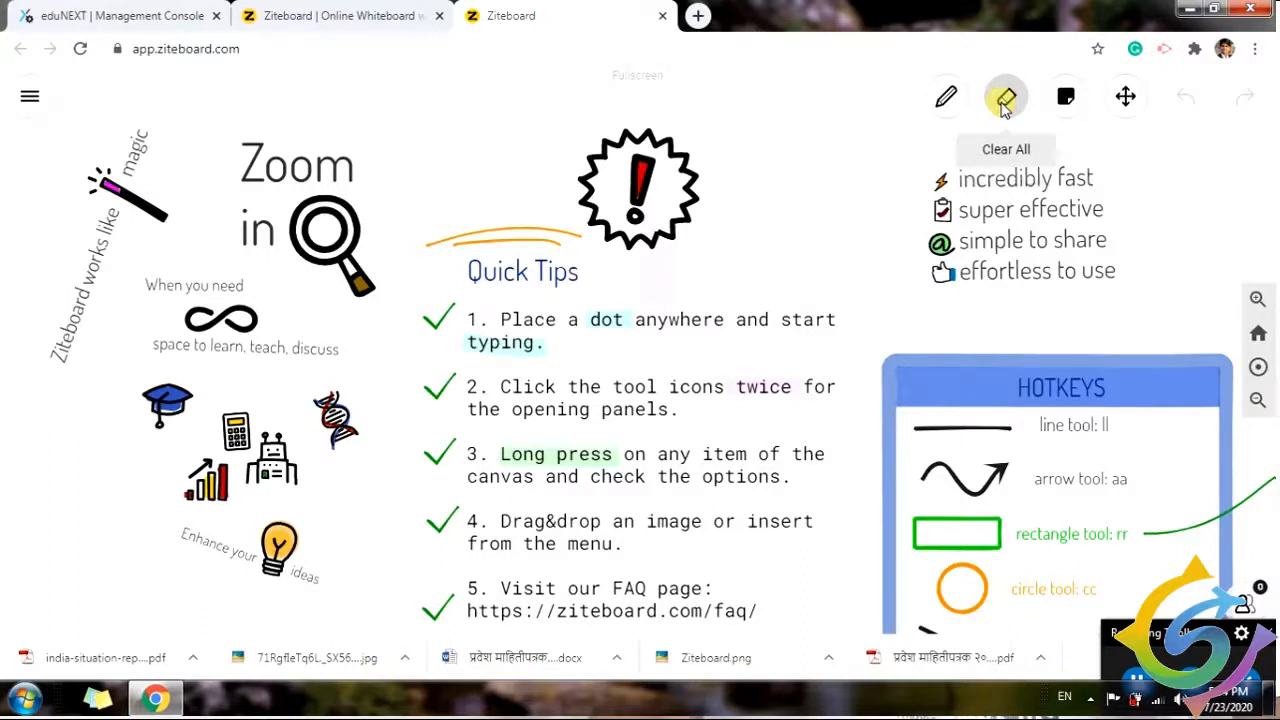
# Step: Clear the whiteboard and handwrite a letter H with "I am" and the presenter's first name below it in blue
pyautogui.click(1008, 151)
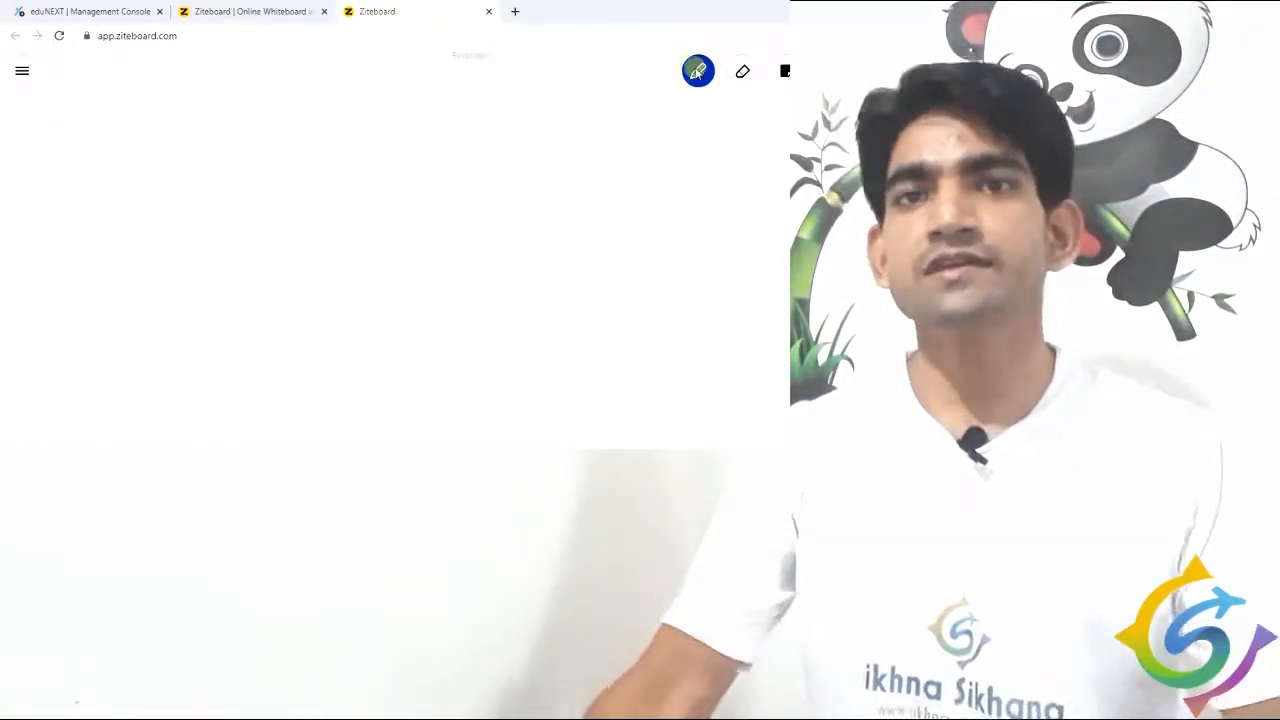
pyautogui.click(698, 72)
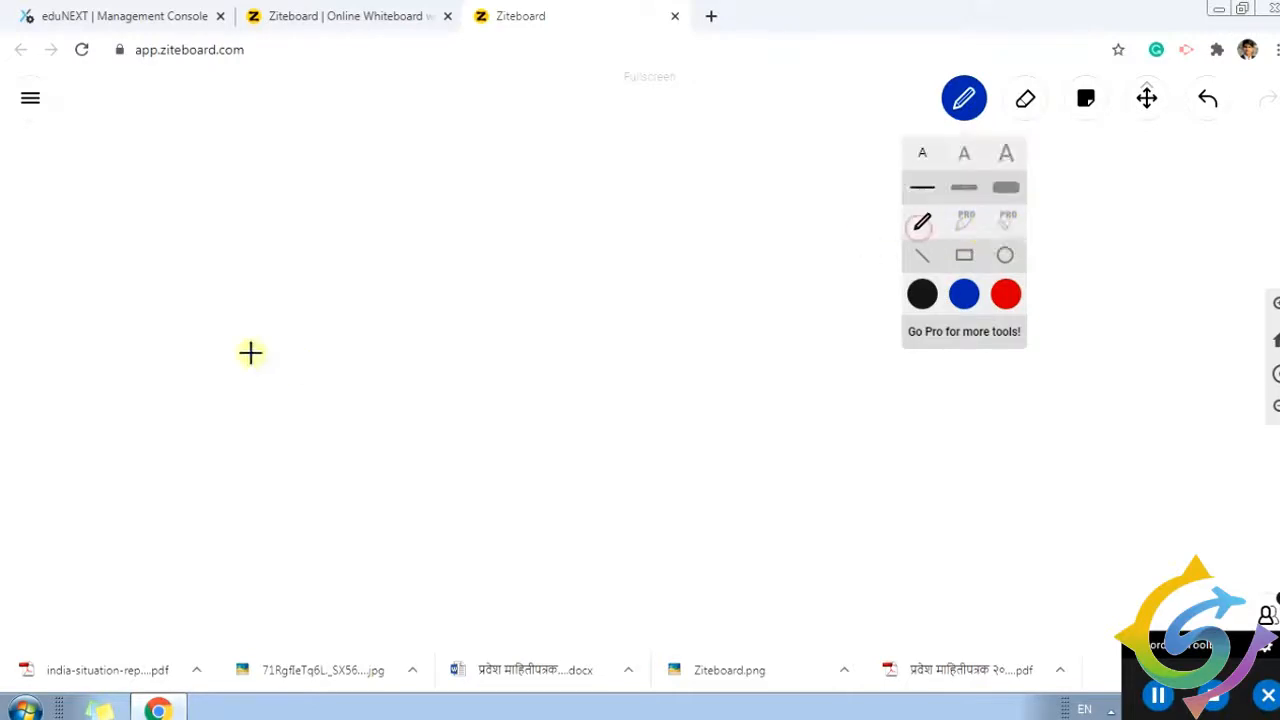
pyautogui.moveTo(251, 223)
pyautogui.mouseDown()
pyautogui.moveTo(249, 274)
pyautogui.moveTo(282, 224)
pyautogui.moveTo(290, 268)
pyautogui.mouseUp()
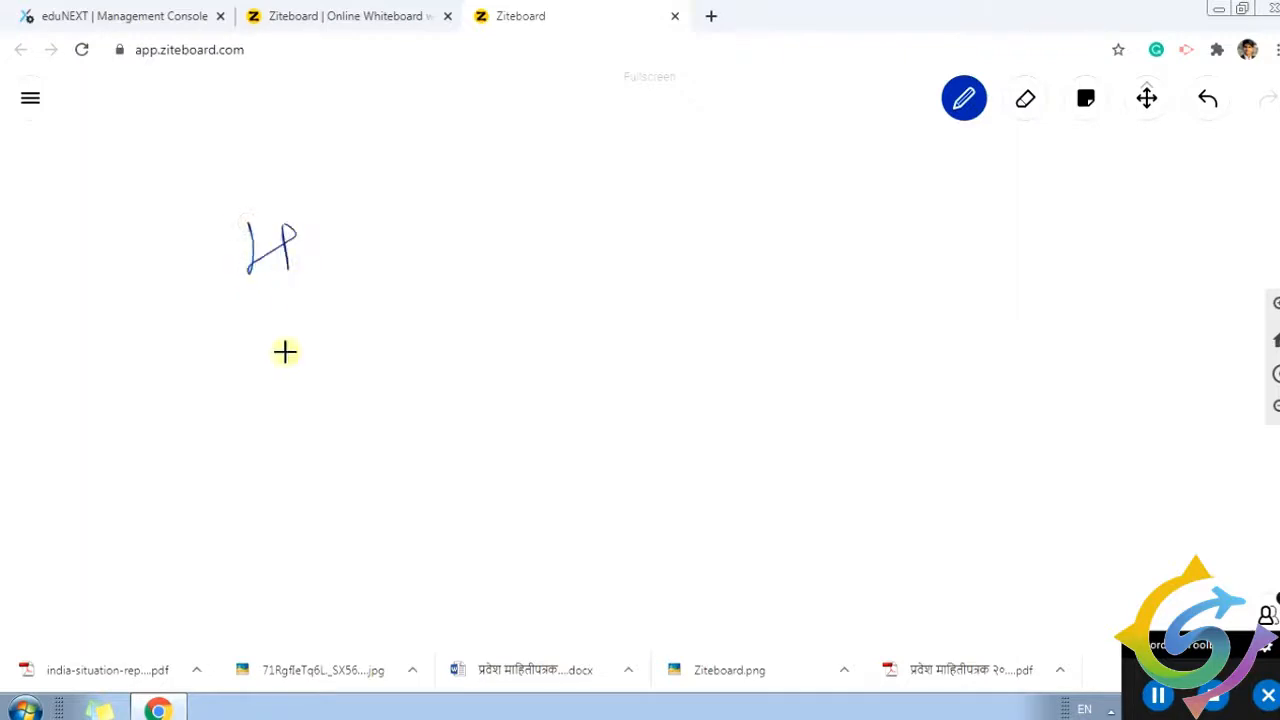
pyautogui.moveTo(234, 336)
pyautogui.mouseDown()
pyautogui.moveTo(280, 320)
pyautogui.moveTo(253, 368)
pyautogui.moveTo(298, 370)
pyautogui.mouseUp()
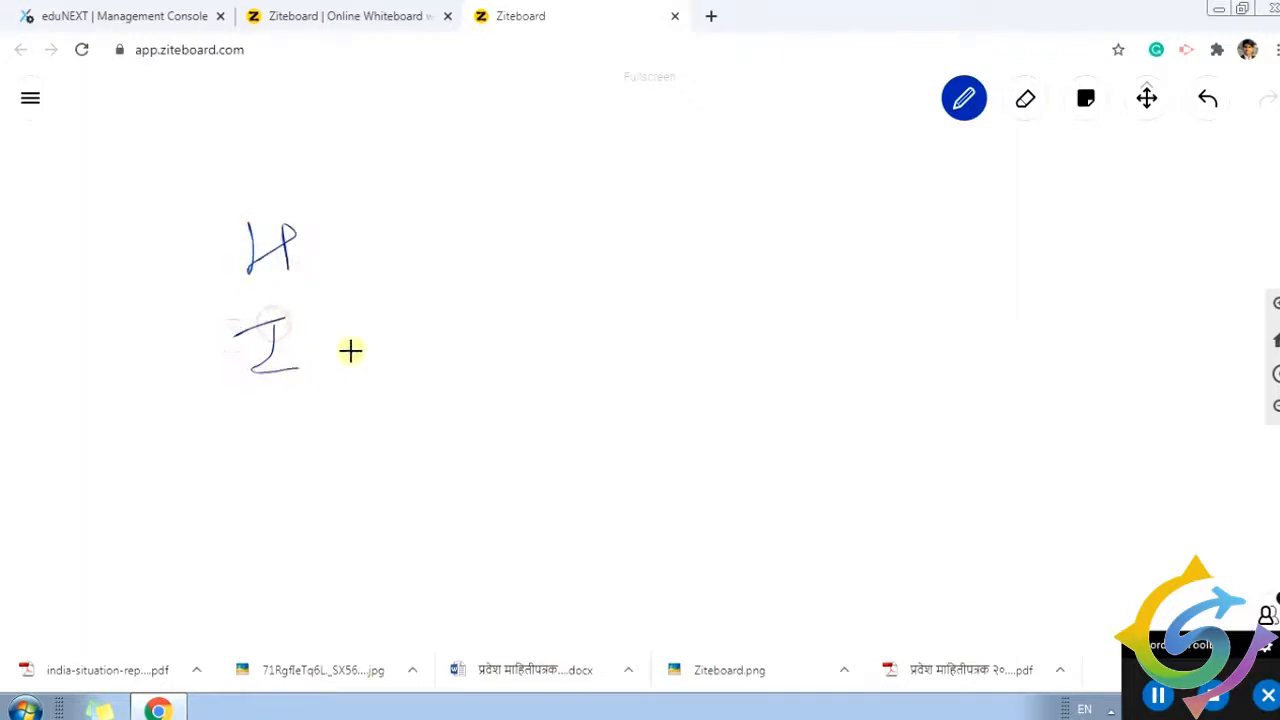
pyautogui.moveTo(350, 335); pyautogui.dragTo(403, 376)
pyautogui.moveTo(430, 296)
pyautogui.mouseDown()
pyautogui.moveTo(483, 350)
pyautogui.moveTo(523, 343)
pyautogui.moveTo(580, 300)
pyautogui.mouseUp()
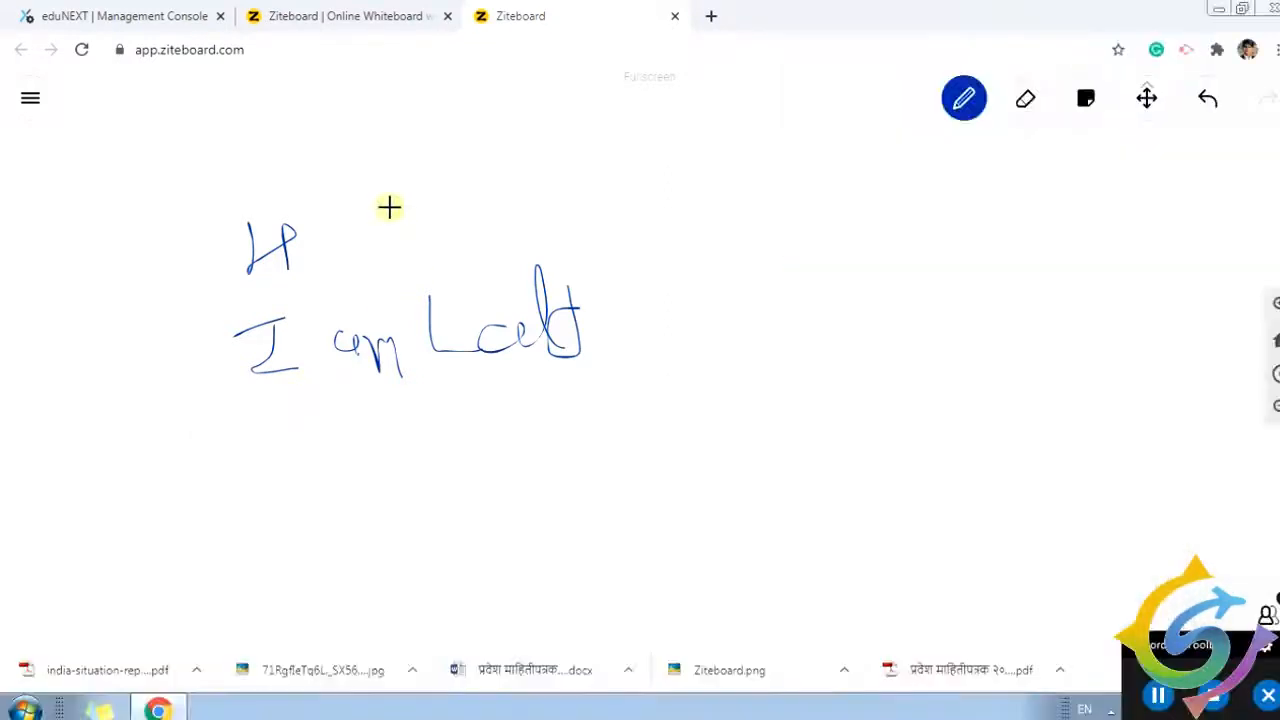
# Step: Handwrite the equation x = y + z in blue above the name, beside the H
pyautogui.moveTo(407, 223); pyautogui.dragTo(472, 214)
pyautogui.moveTo(462, 232)
pyautogui.mouseDown()
pyautogui.moveTo(563, 203)
pyautogui.moveTo(545, 272)
pyautogui.mouseUp()
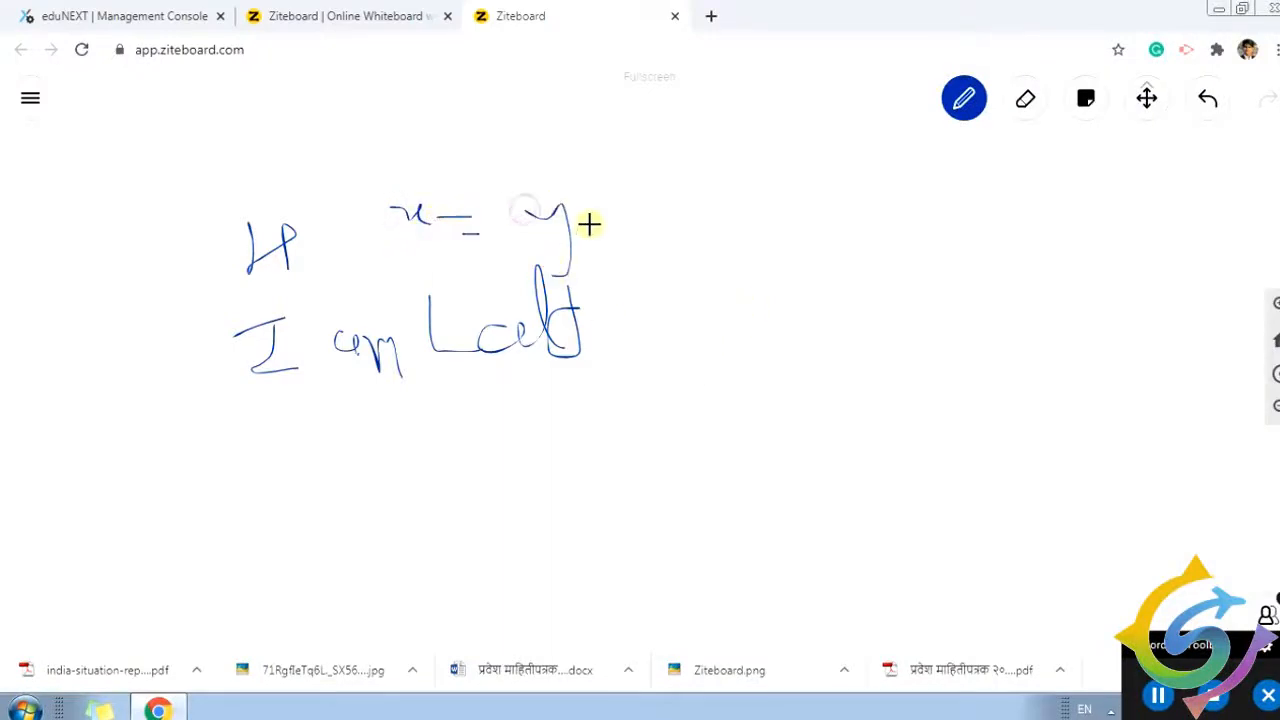
pyautogui.moveTo(589, 224)
pyautogui.mouseDown()
pyautogui.moveTo(630, 212)
pyautogui.moveTo(624, 270)
pyautogui.mouseUp()
pyautogui.moveTo(632, 212)
pyautogui.mouseDown()
pyautogui.moveTo(689, 206)
pyautogui.moveTo(715, 242)
pyautogui.mouseUp()
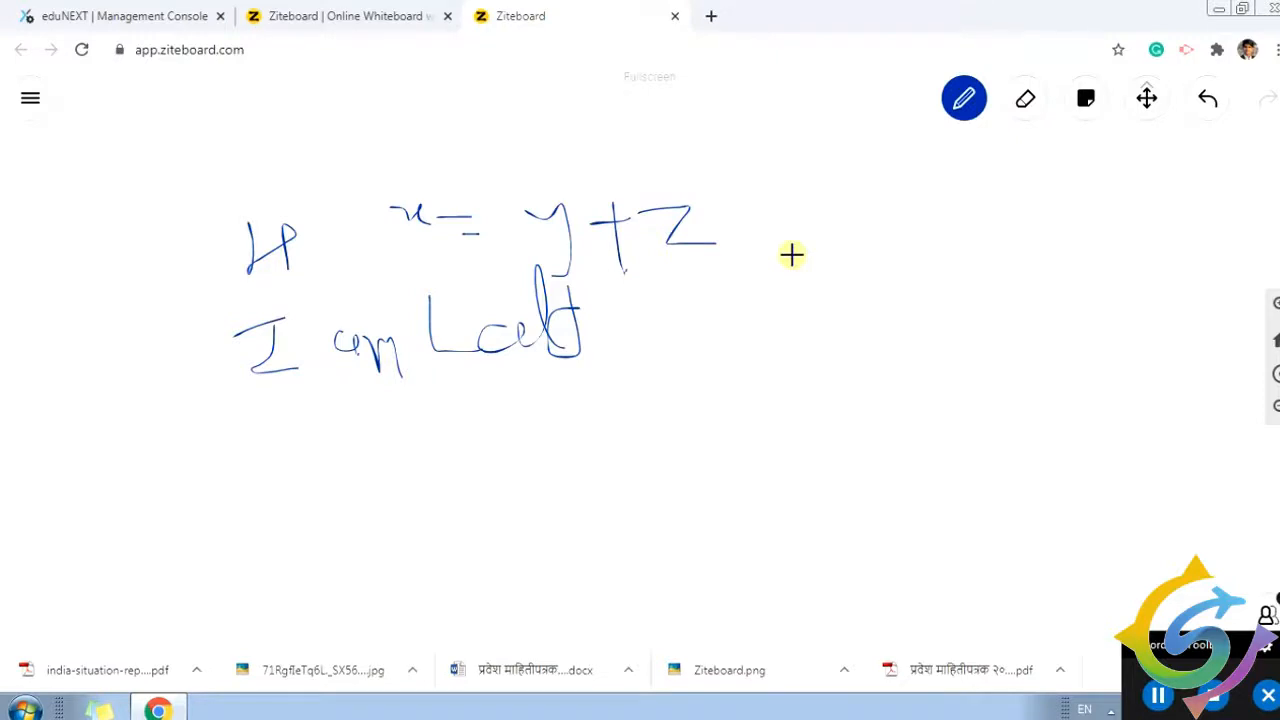
# Step: Draw a straight horizontal blue line beneath the handwritten "I am" sentence using the line tool
pyautogui.click(964, 97)
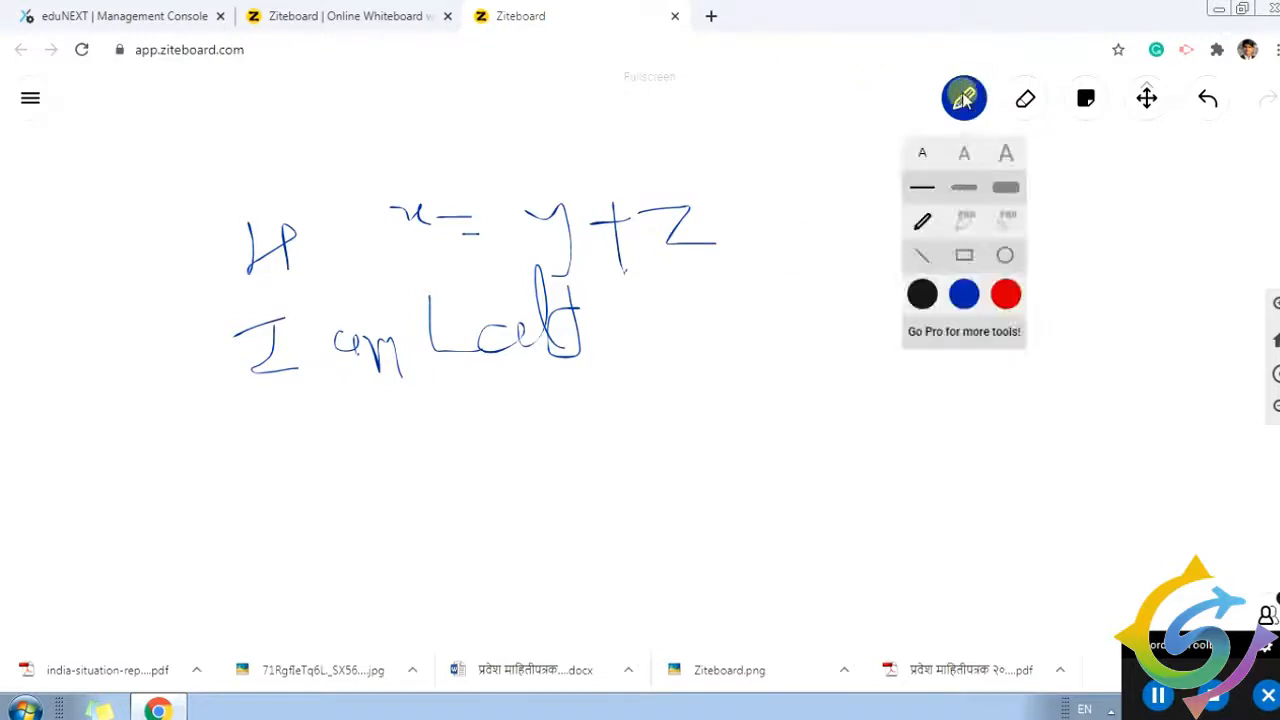
pyautogui.click(921, 255)
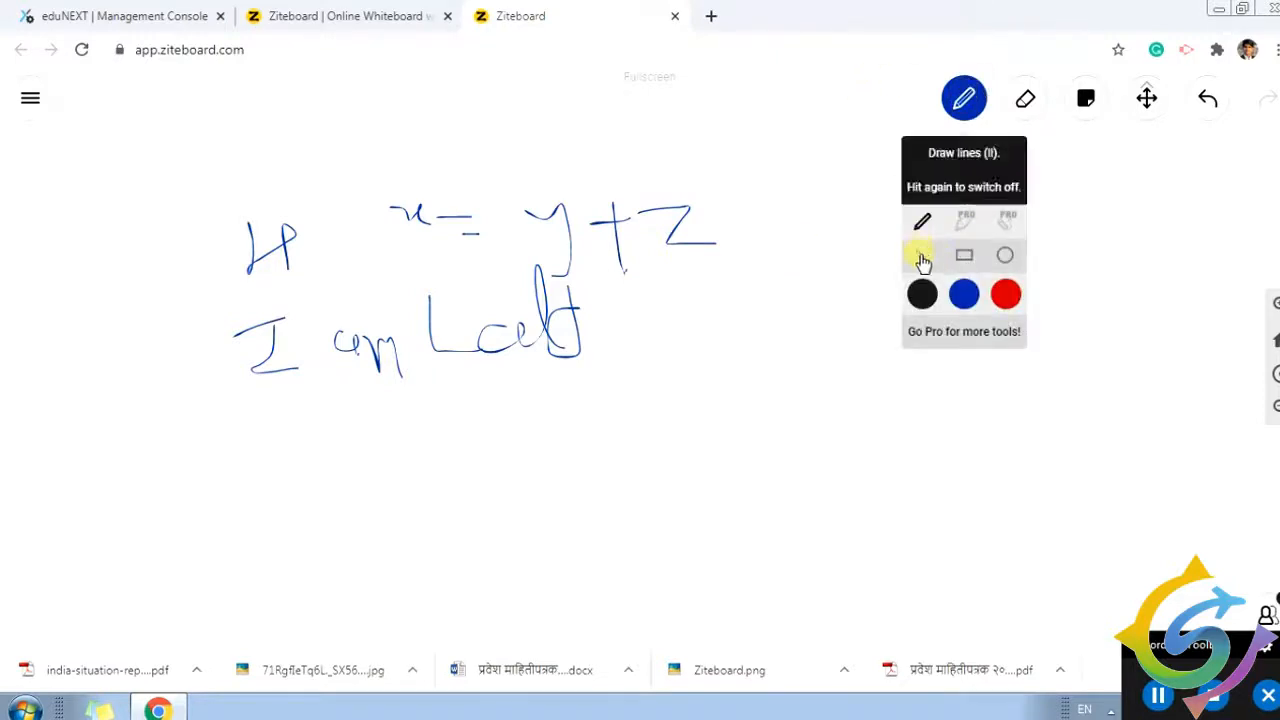
pyautogui.moveTo(347, 413); pyautogui.dragTo(565, 416)
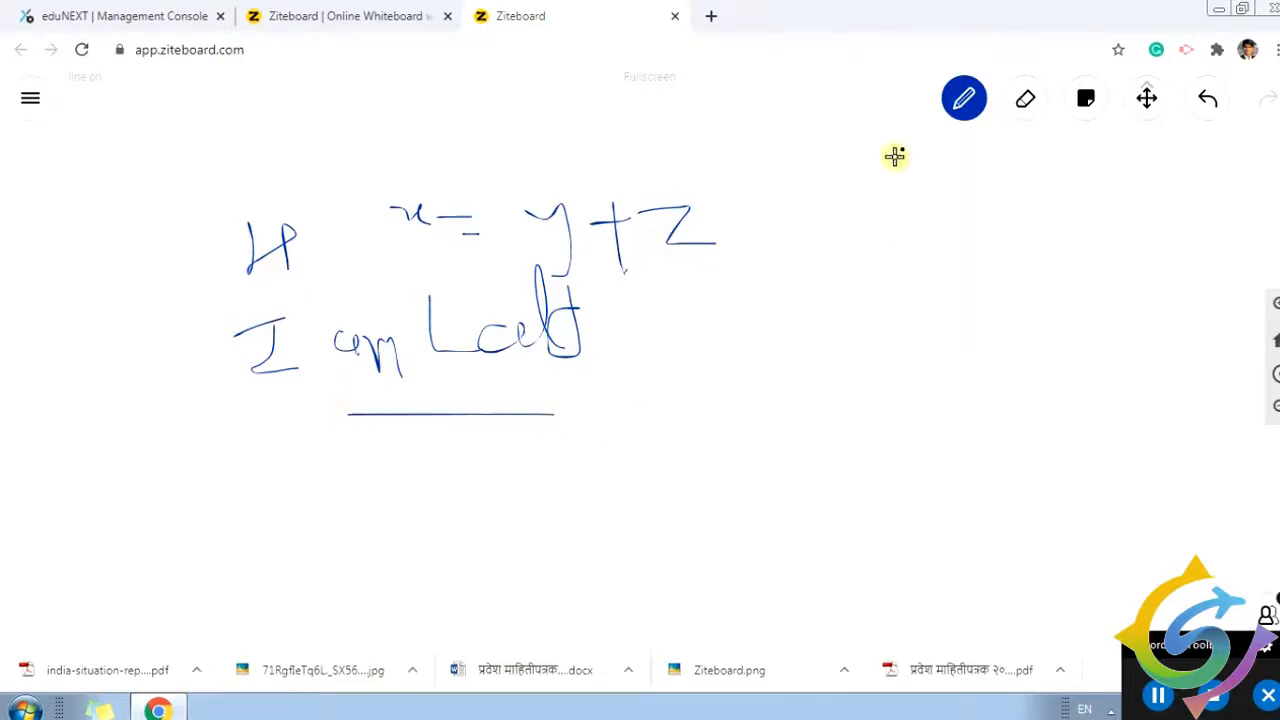
# Step: Draw a red rectangle just beyond the end of the blue line, below the handwriting
pyautogui.click(964, 97)
pyautogui.click(964, 258)
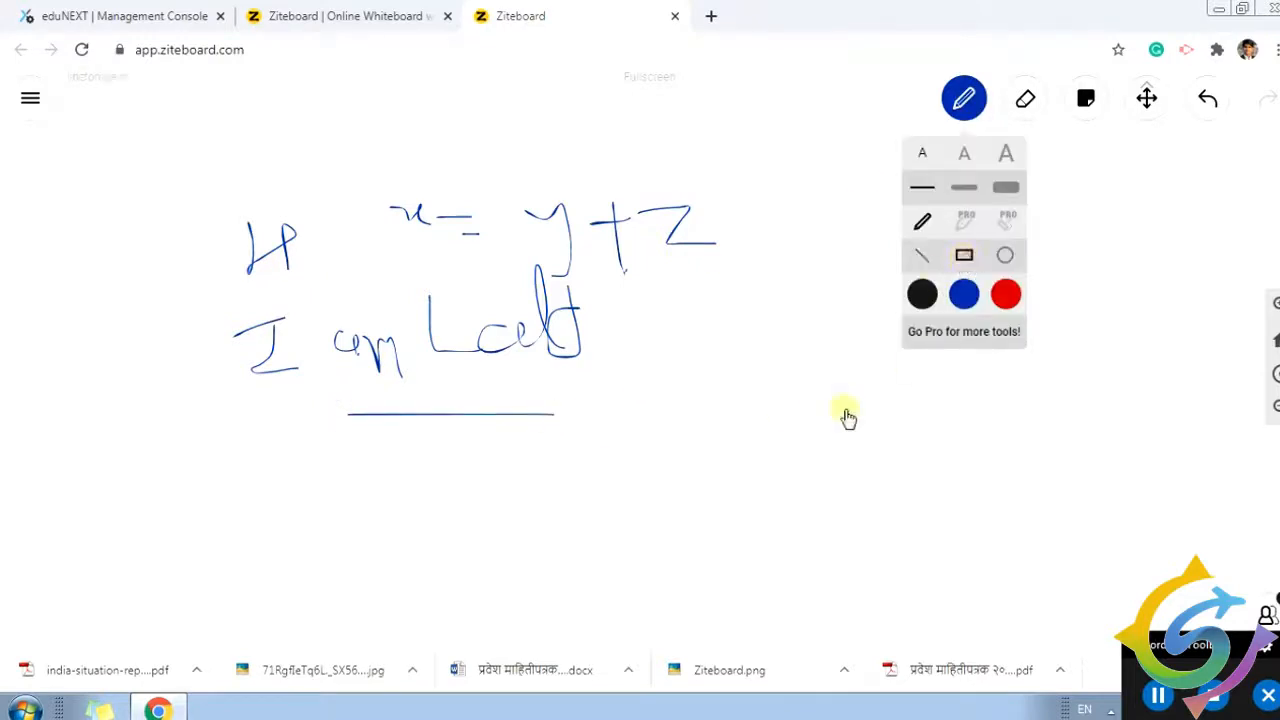
pyautogui.click(1007, 298)
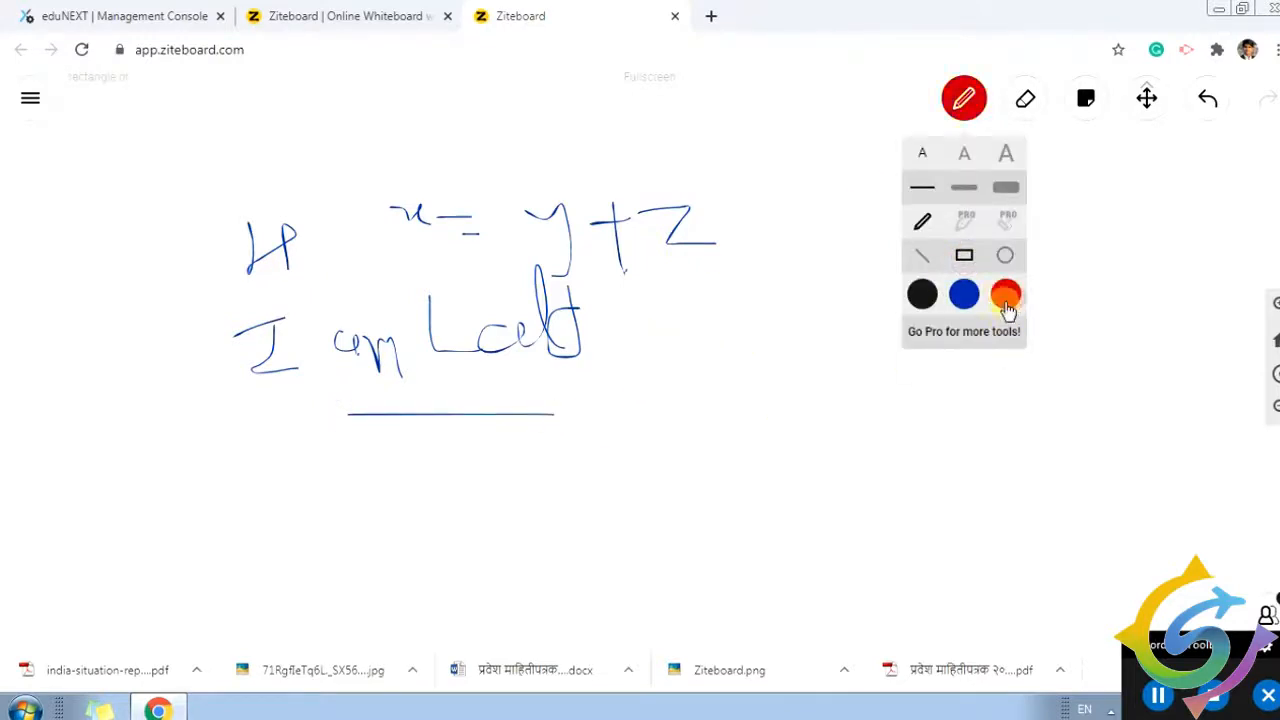
pyautogui.moveTo(634, 378); pyautogui.dragTo(787, 436)
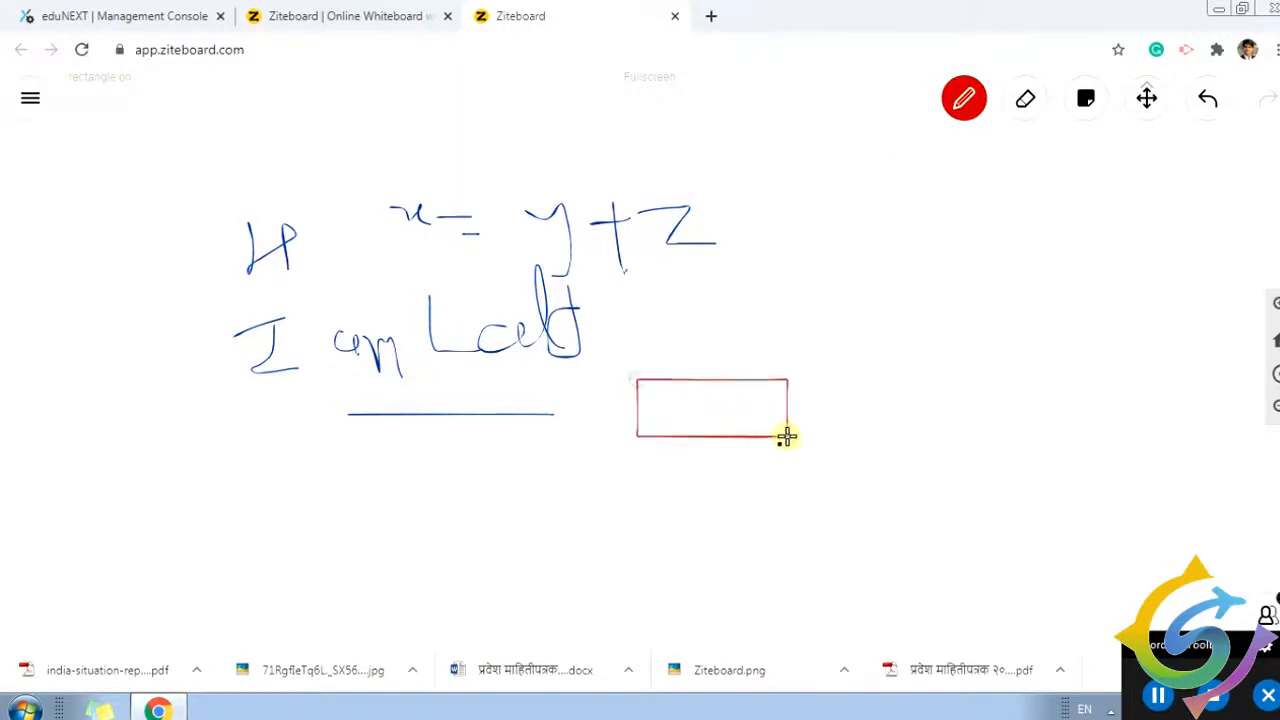
# Step: Draw a red circle above the rectangle, next to the handwritten equation
pyautogui.click(964, 97)
pyautogui.click(1002, 251)
pyautogui.moveTo(753, 264); pyautogui.dragTo(846, 347)
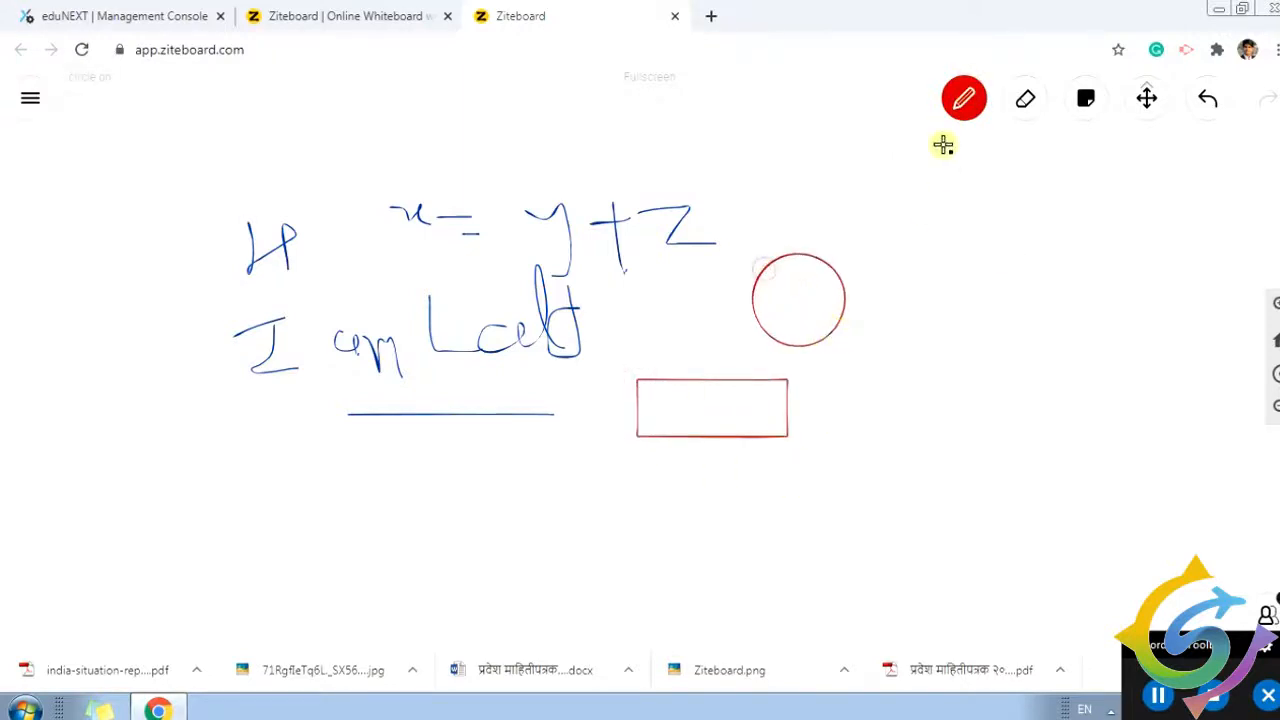
pyautogui.click(959, 110)
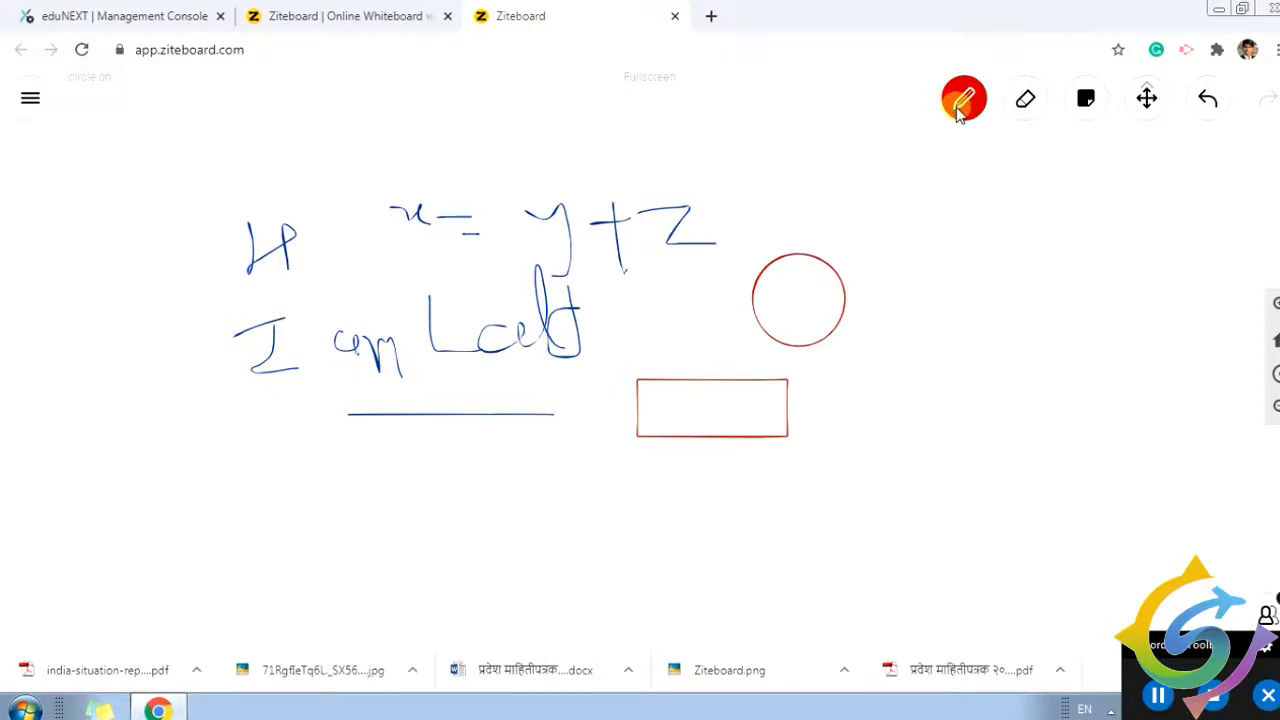
pyautogui.click(976, 266)
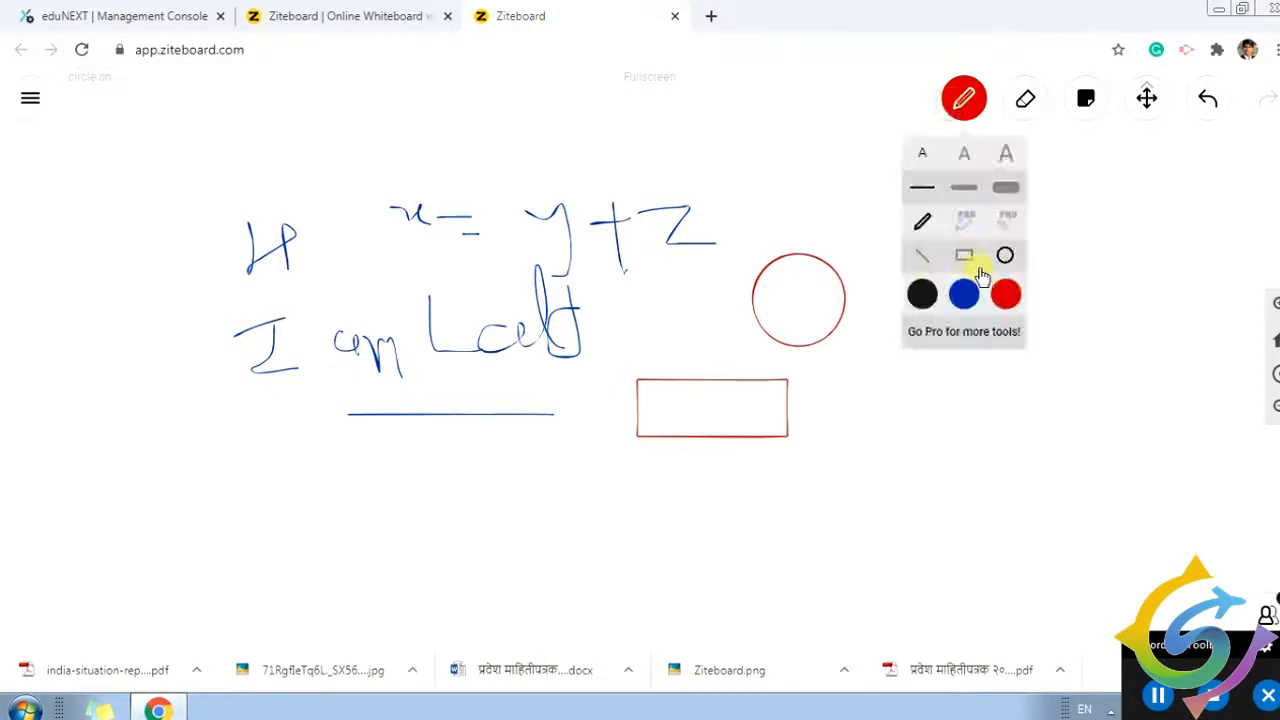
pyautogui.click(1001, 291)
pyautogui.click(966, 260)
pyautogui.click(901, 419)
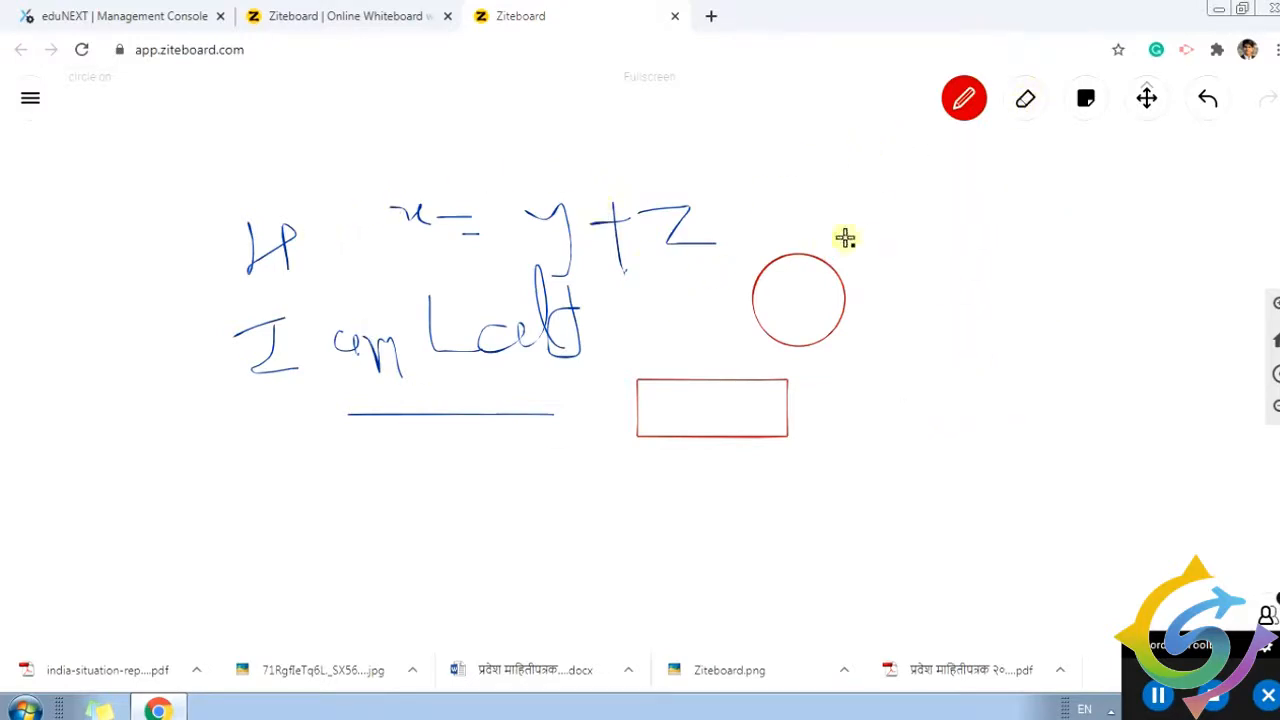
# Step: Erase the red circle, the y in the equation and the H from the board
pyautogui.click(1025, 104)
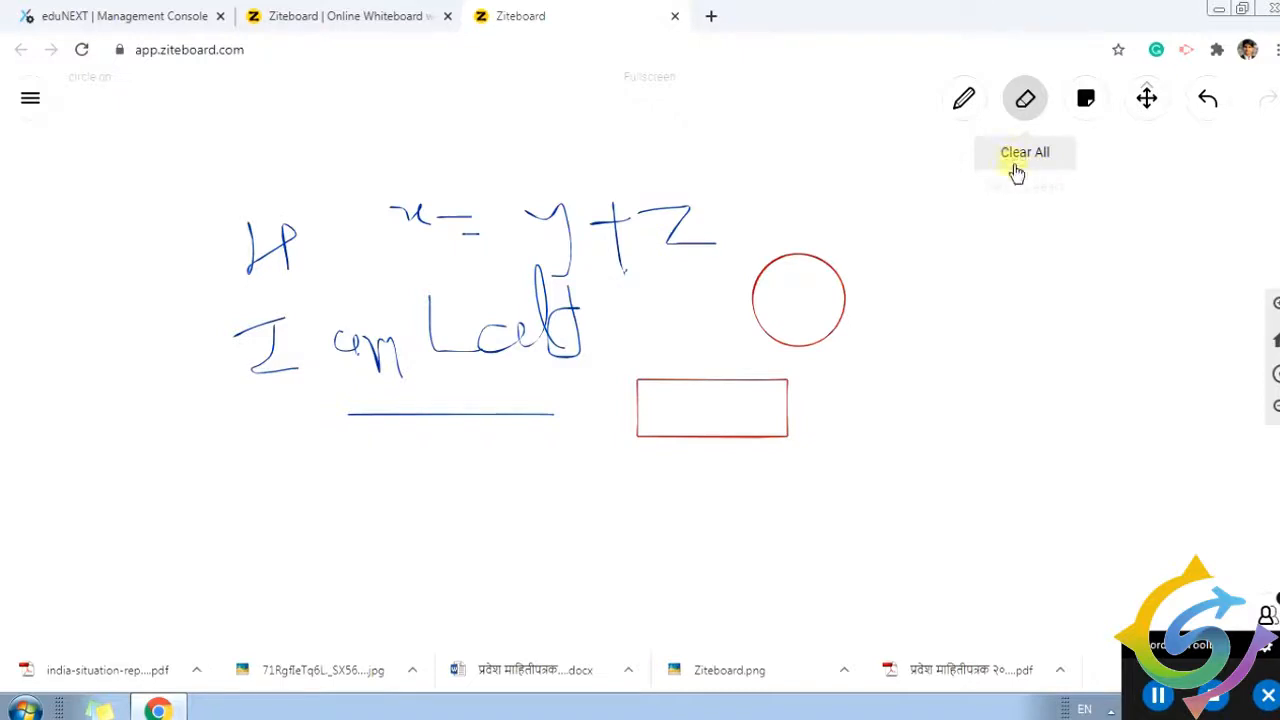
pyautogui.click(1025, 98)
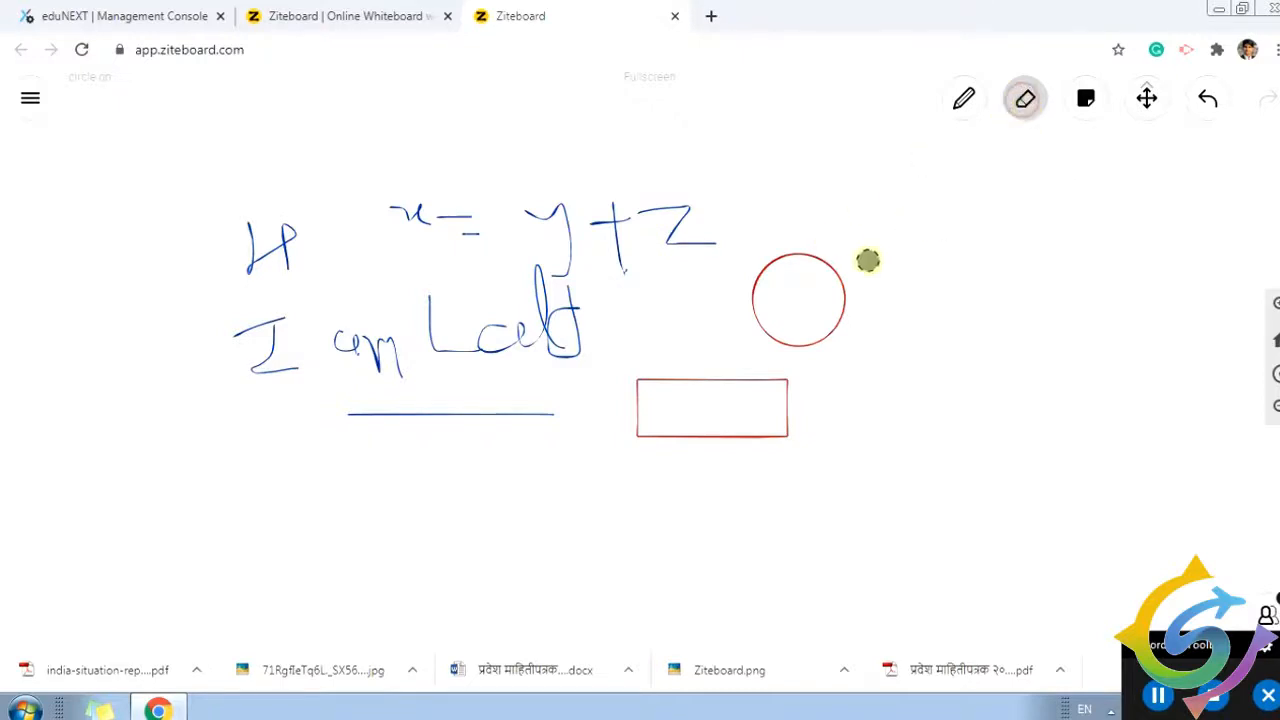
pyautogui.moveTo(867, 260); pyautogui.dragTo(806, 251)
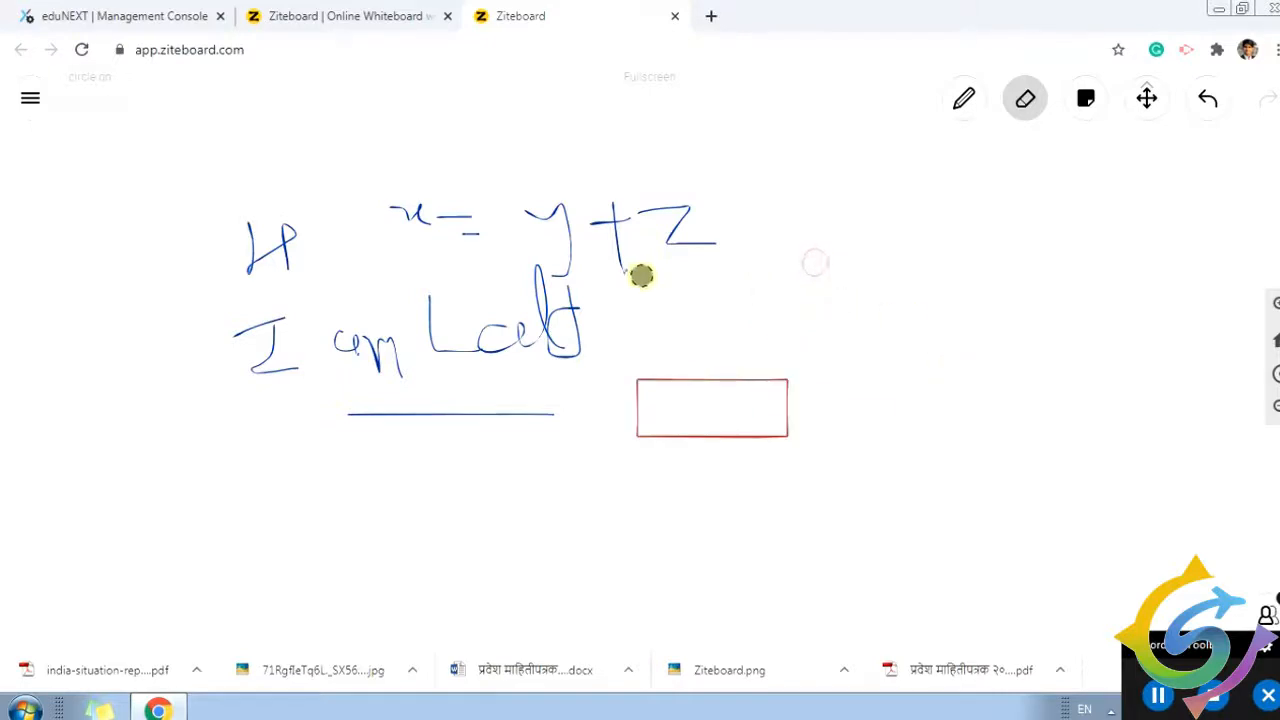
pyautogui.moveTo(560, 258); pyautogui.dragTo(560, 217)
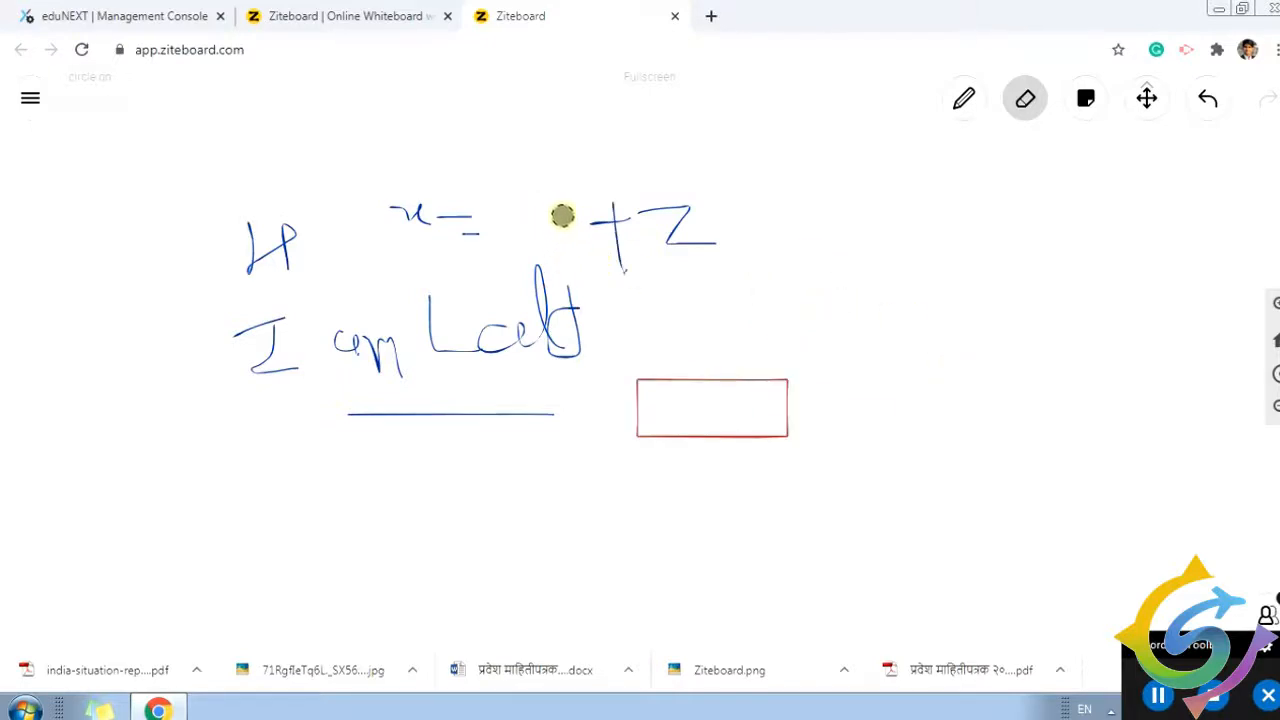
pyautogui.moveTo(290, 240)
pyautogui.mouseDown()
pyautogui.moveTo(269, 280)
pyautogui.moveTo(280, 263)
pyautogui.moveTo(338, 318)
pyautogui.mouseUp()
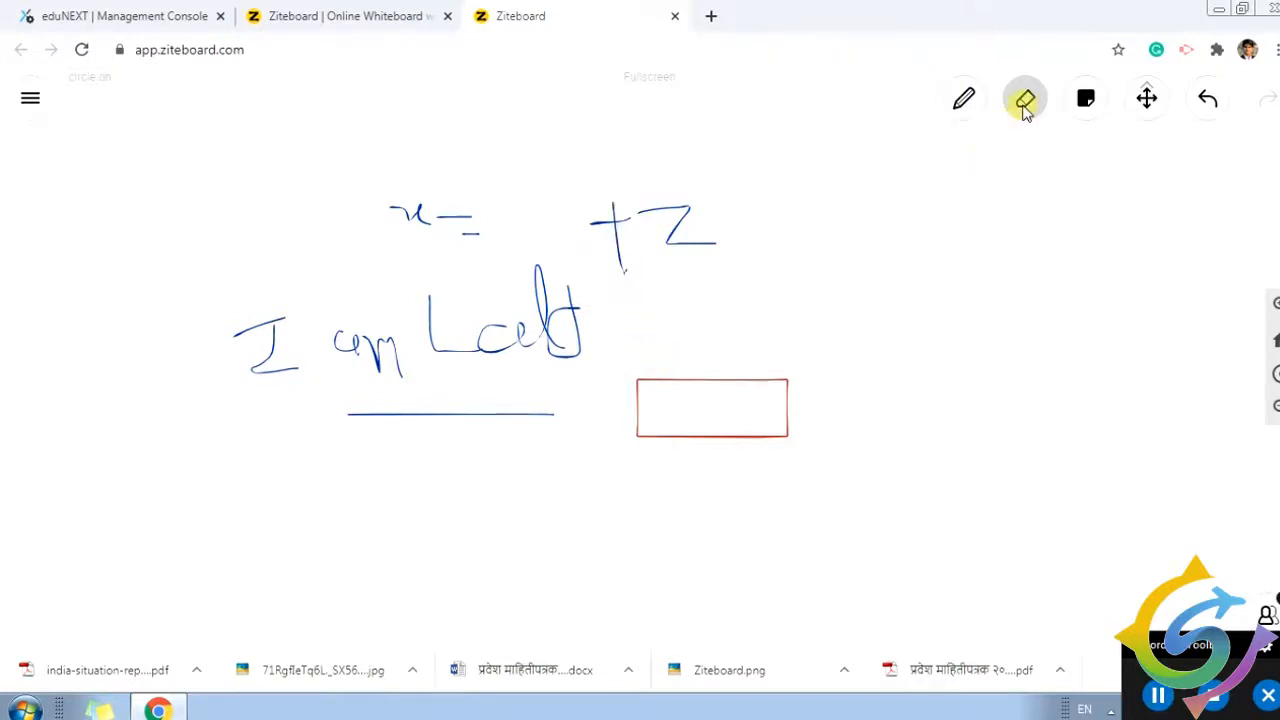
# Step: Add a sticky note beside the equation with the text "Hello Everyone!"
pyautogui.click(1087, 100)
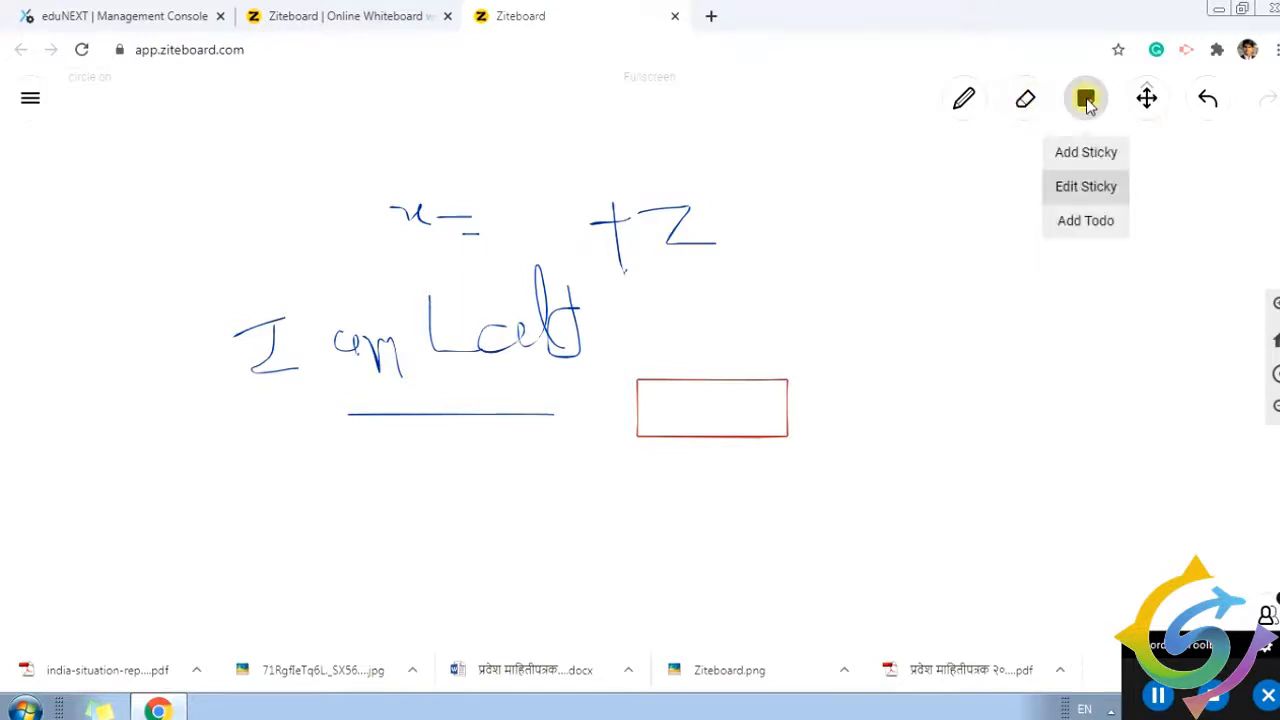
pyautogui.click(1090, 155)
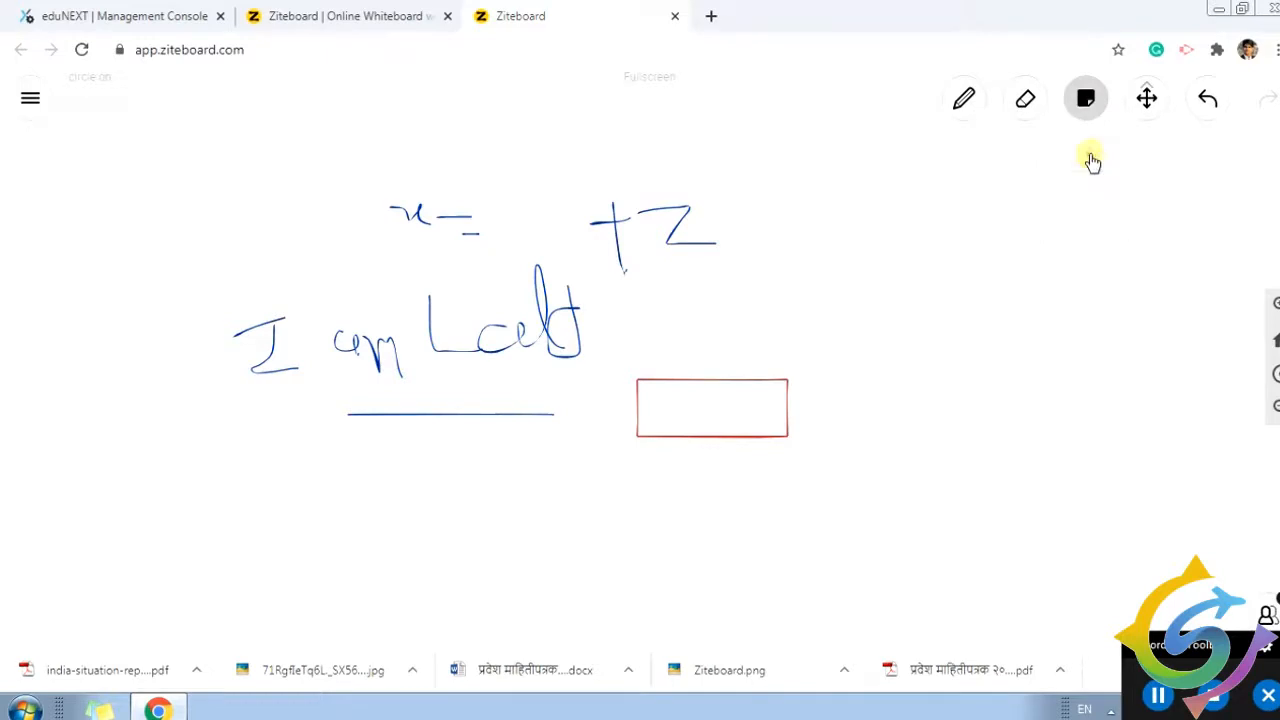
pyautogui.click(758, 210)
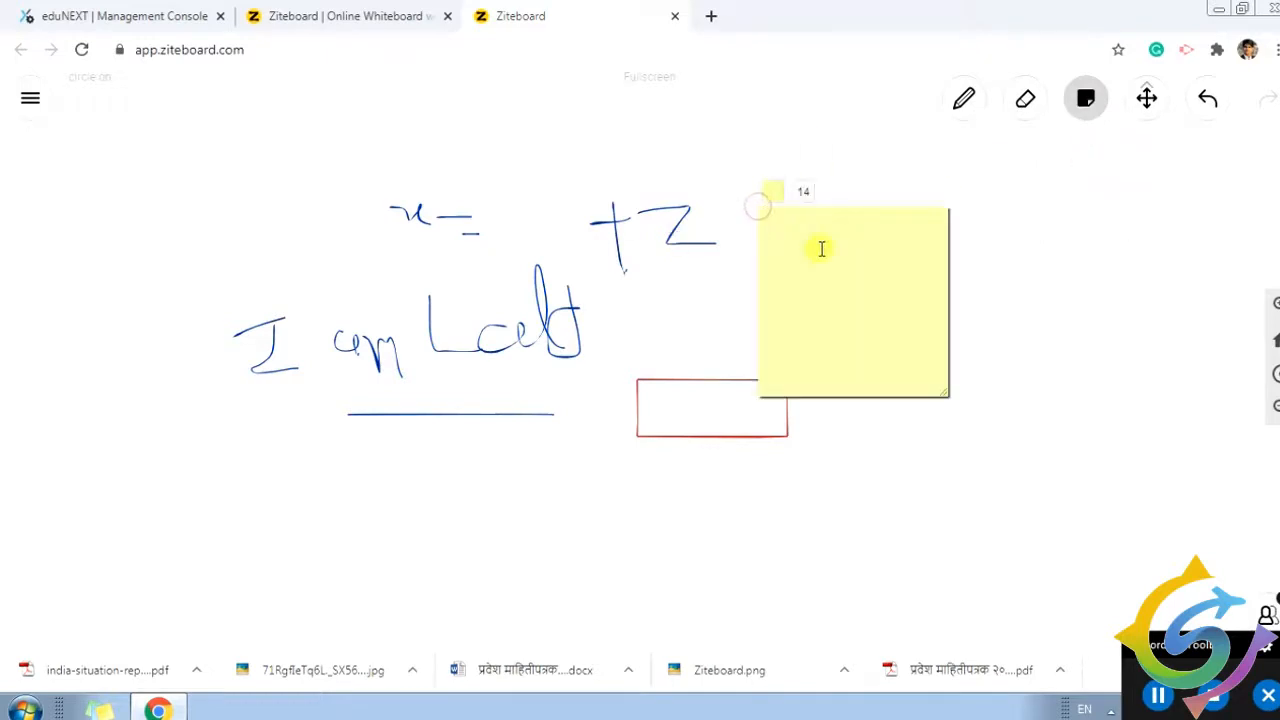
pyautogui.write('el')
pyautogui.write('lo Everyone!')
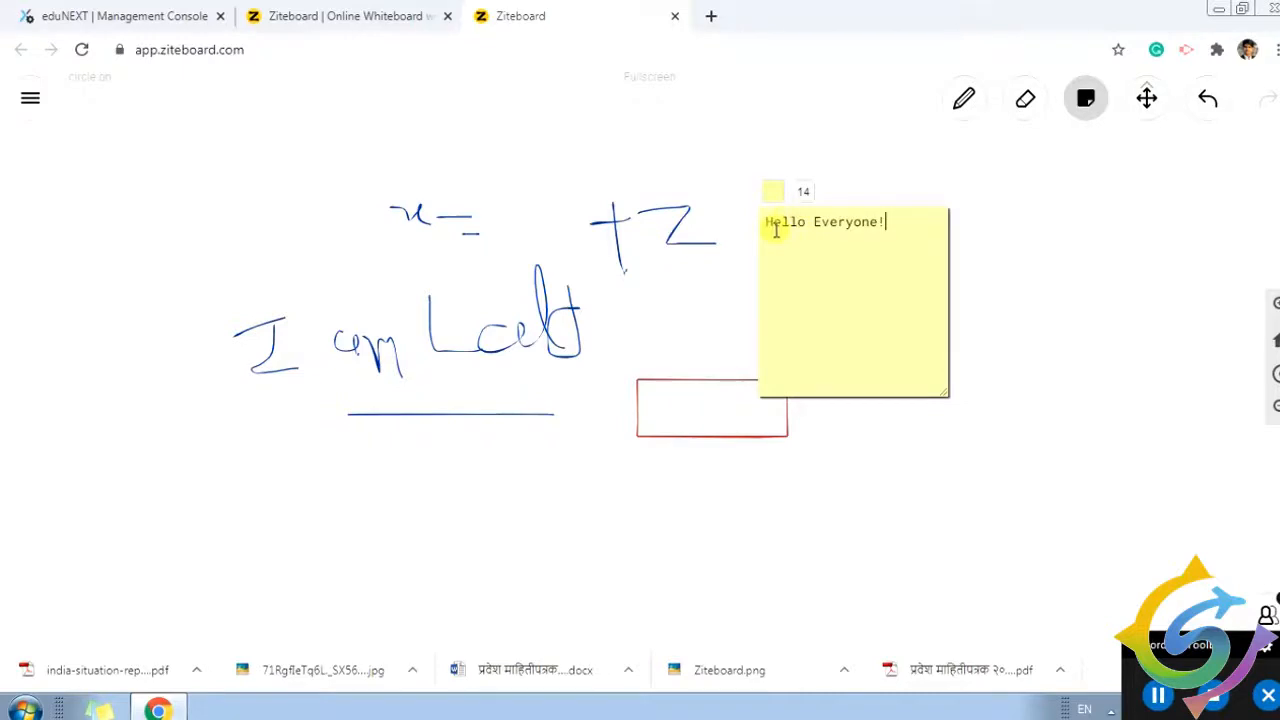
pyautogui.moveTo(776, 230); pyautogui.dragTo(894, 229)
pyautogui.click(1031, 331)
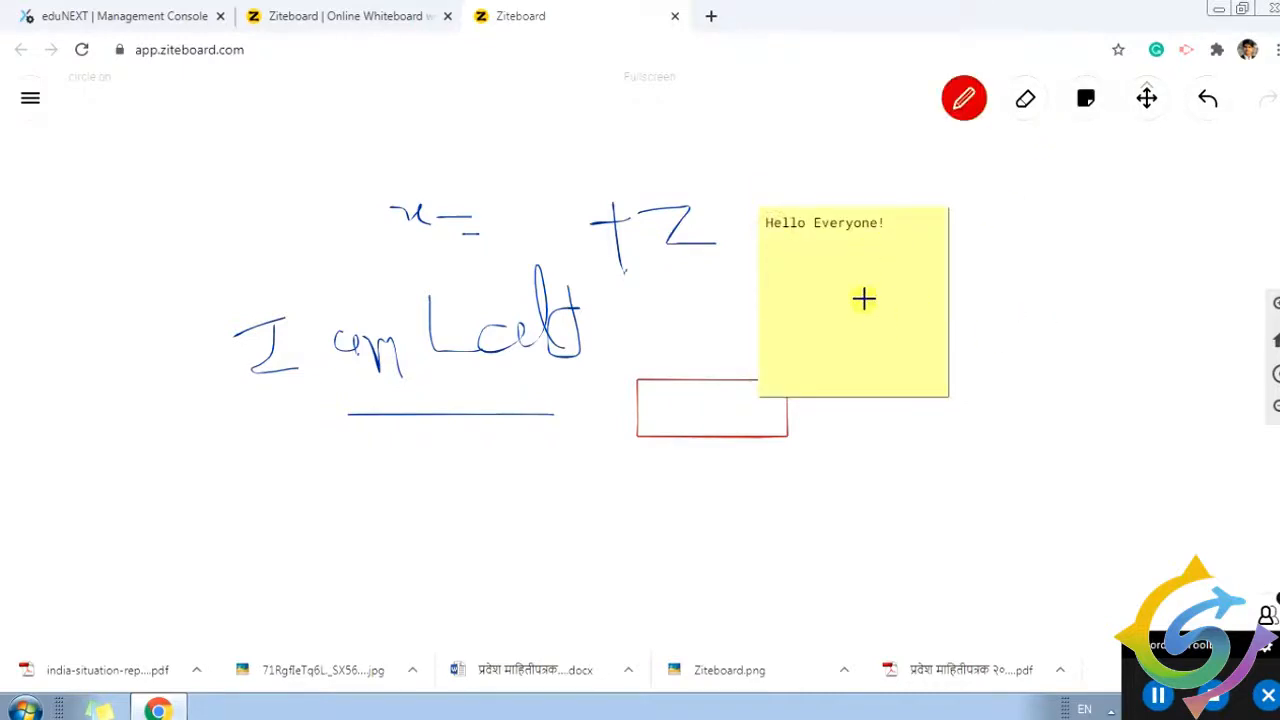
# Step: Edit the "Hello Everyone!" sticky note and add a second line reading "hdfgh"
pyautogui.click(1085, 98)
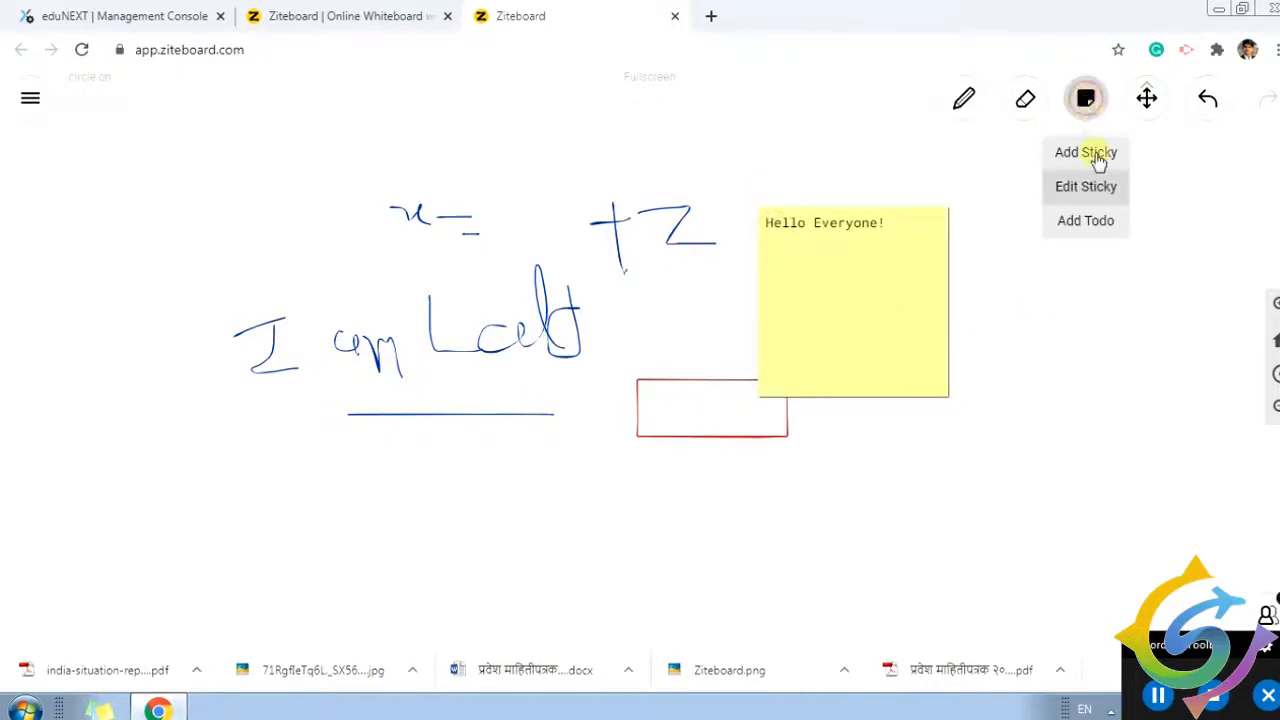
pyautogui.click(1087, 190)
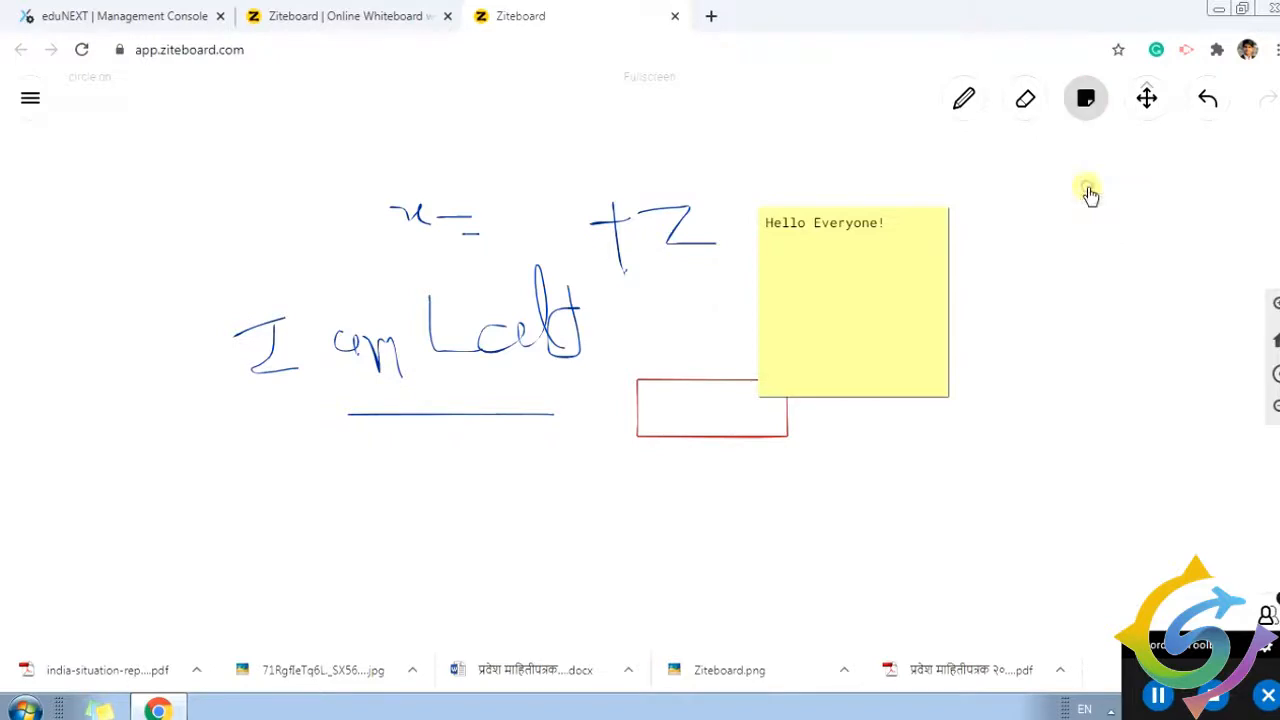
pyautogui.click(820, 274)
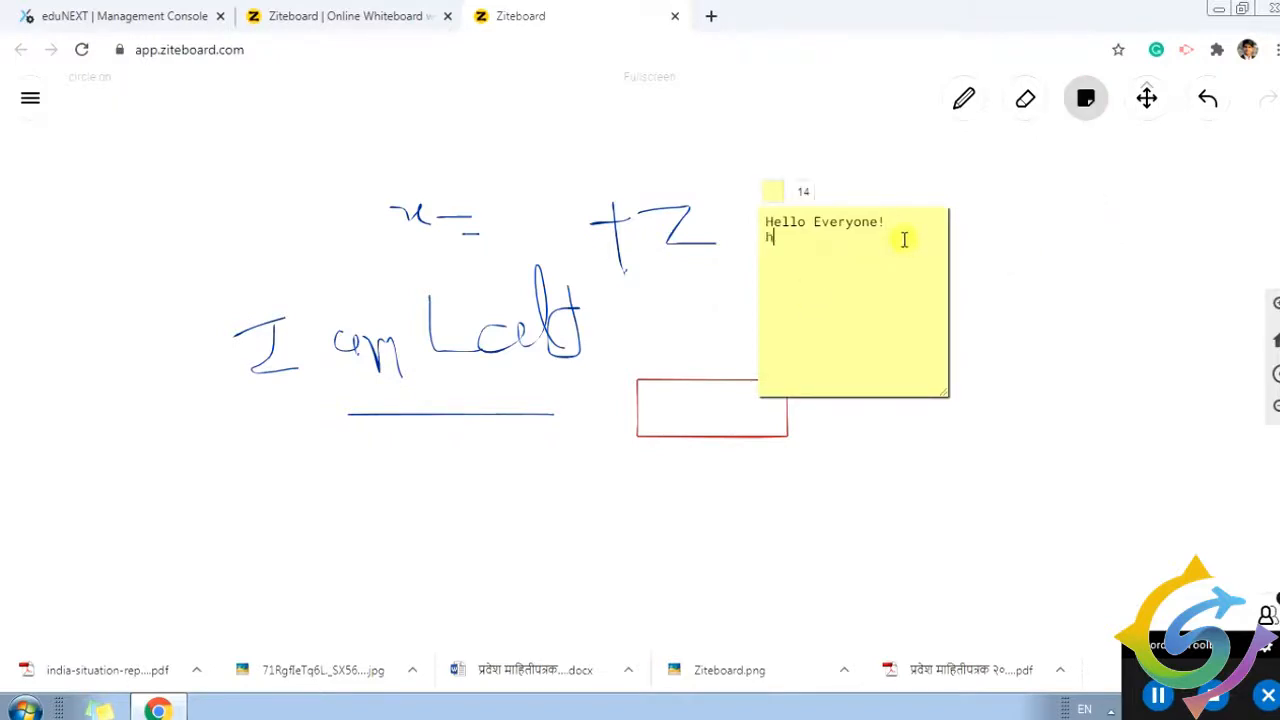
# Step: Add a todo list note over the start of the handwriting and append the lines "dg" and "ghj"
pyautogui.click(1085, 98)
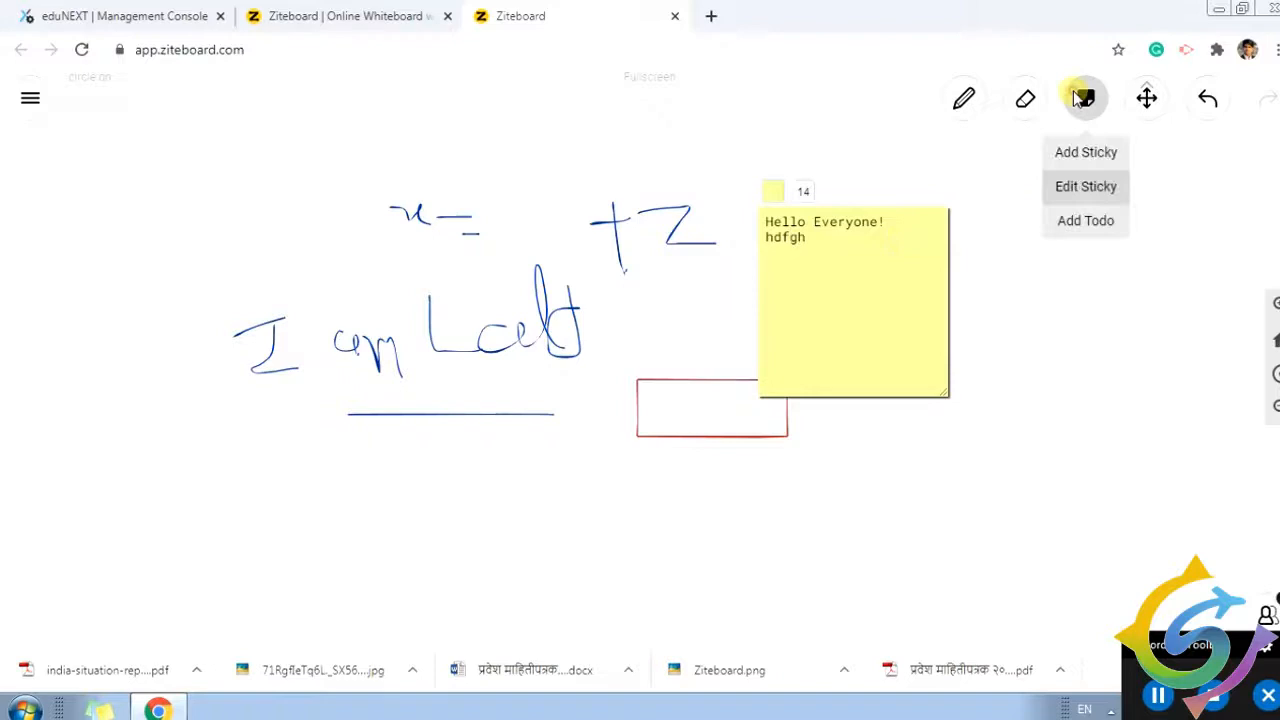
pyautogui.click(1087, 224)
pyautogui.click(168, 220)
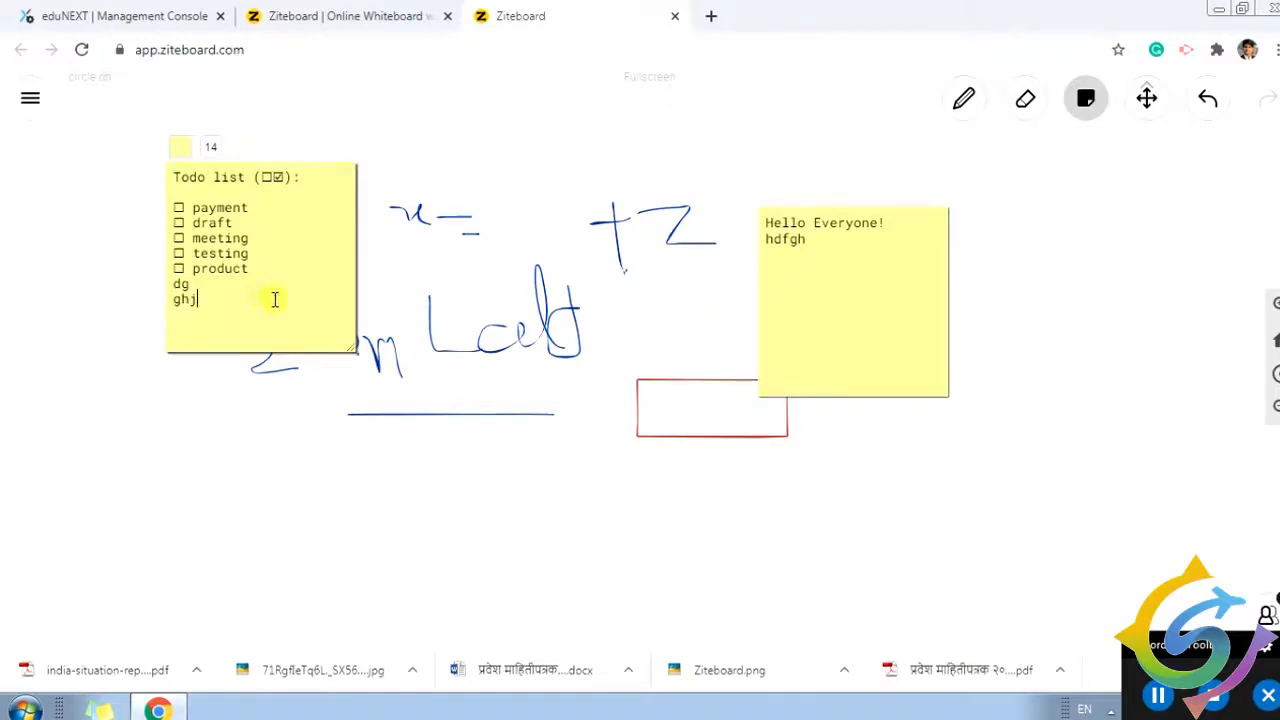
pyautogui.click(638, 312)
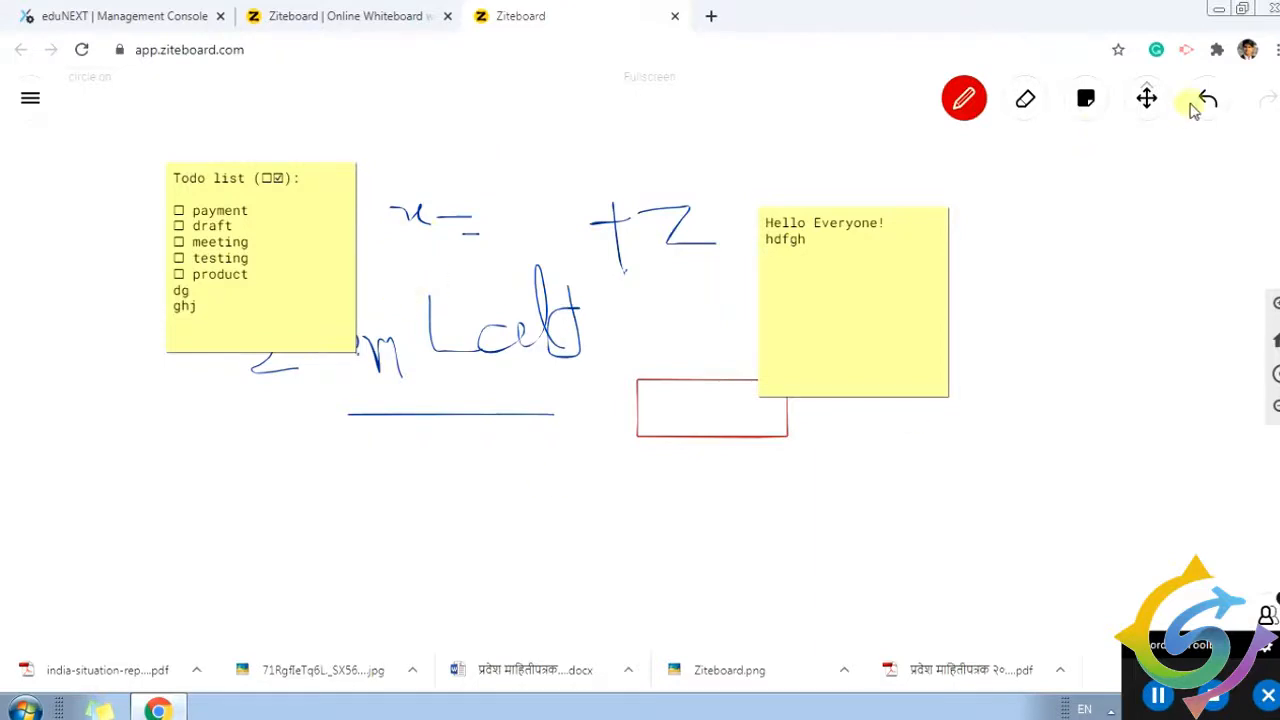
# Step: Pan the canvas with the move tool to shift the board contents up and to the right
pyautogui.click(1143, 108)
pyautogui.click(1146, 106)
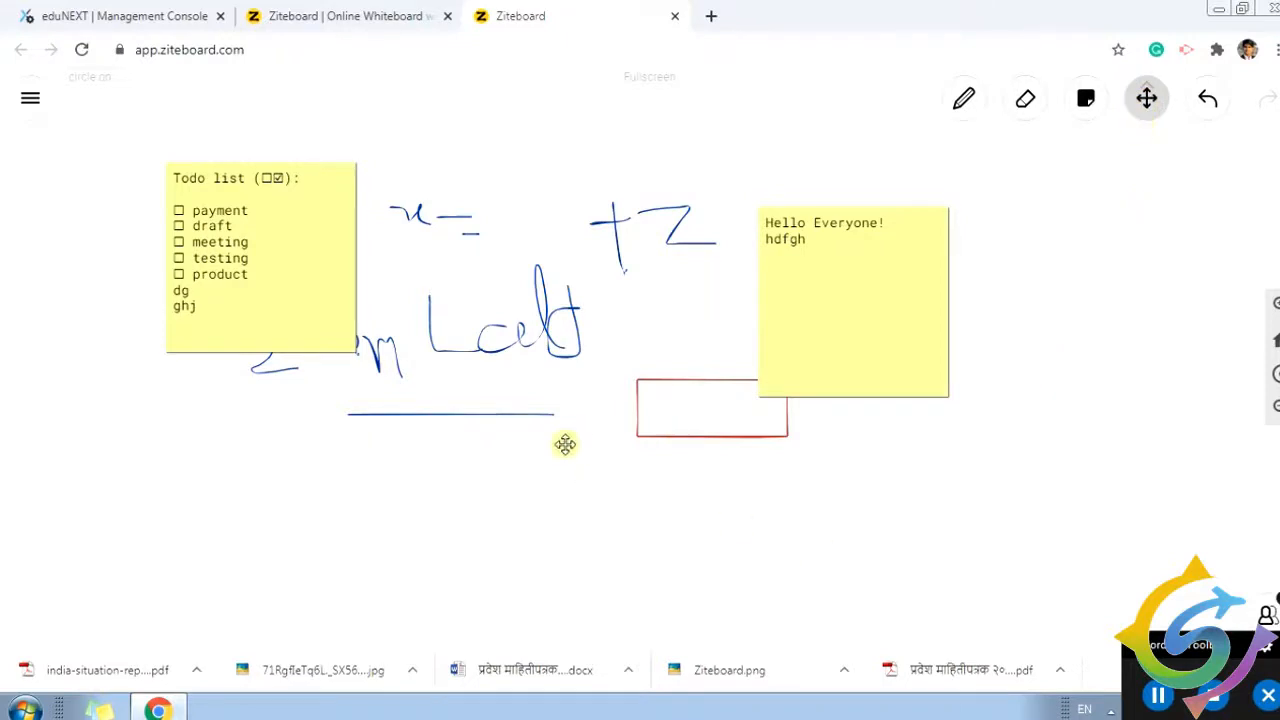
pyautogui.moveTo(566, 443); pyautogui.dragTo(540, 462)
pyautogui.moveTo(651, 371); pyautogui.dragTo(657, 289)
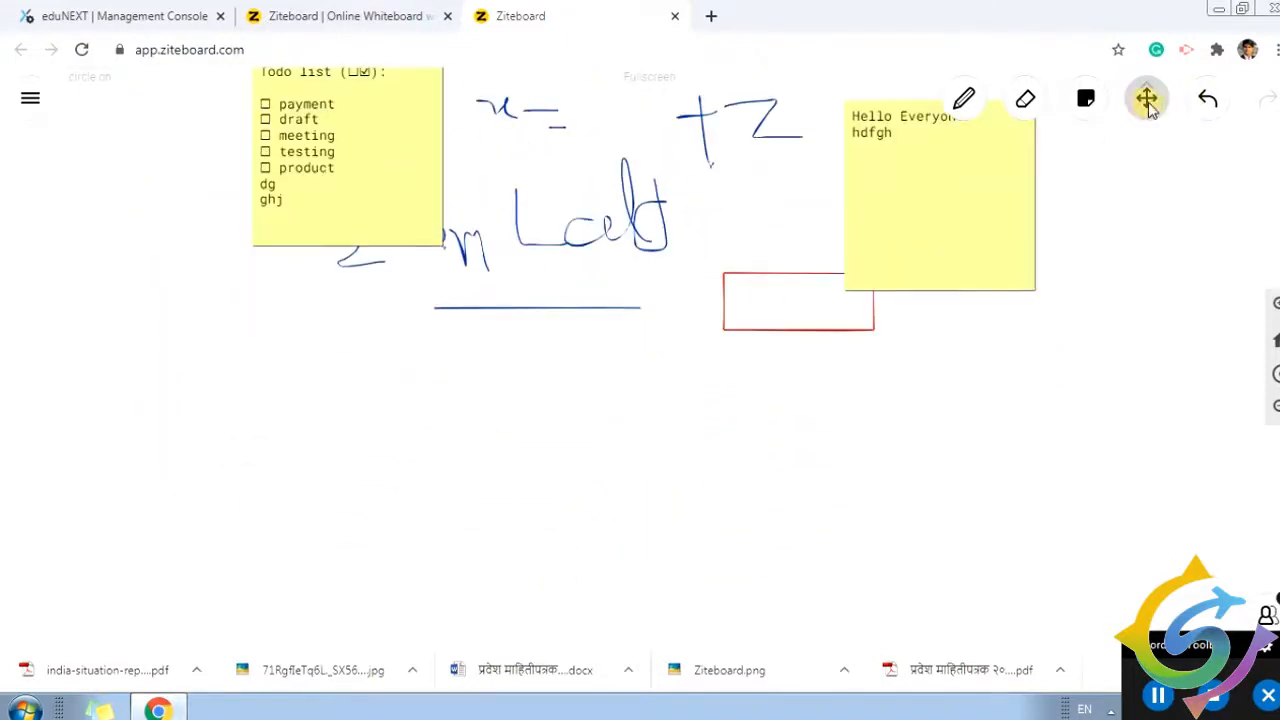
# Step: Pan the canvas up, down and sideways with the move tool, and open the tool's options
pyautogui.moveTo(525, 454); pyautogui.dragTo(431, 186)
pyautogui.moveTo(480, 338); pyautogui.dragTo(485, 185)
pyautogui.moveTo(486, 184); pyautogui.dragTo(492, 510)
pyautogui.moveTo(520, 280); pyautogui.dragTo(530, 479)
pyautogui.moveTo(403, 357); pyautogui.dragTo(582, 336)
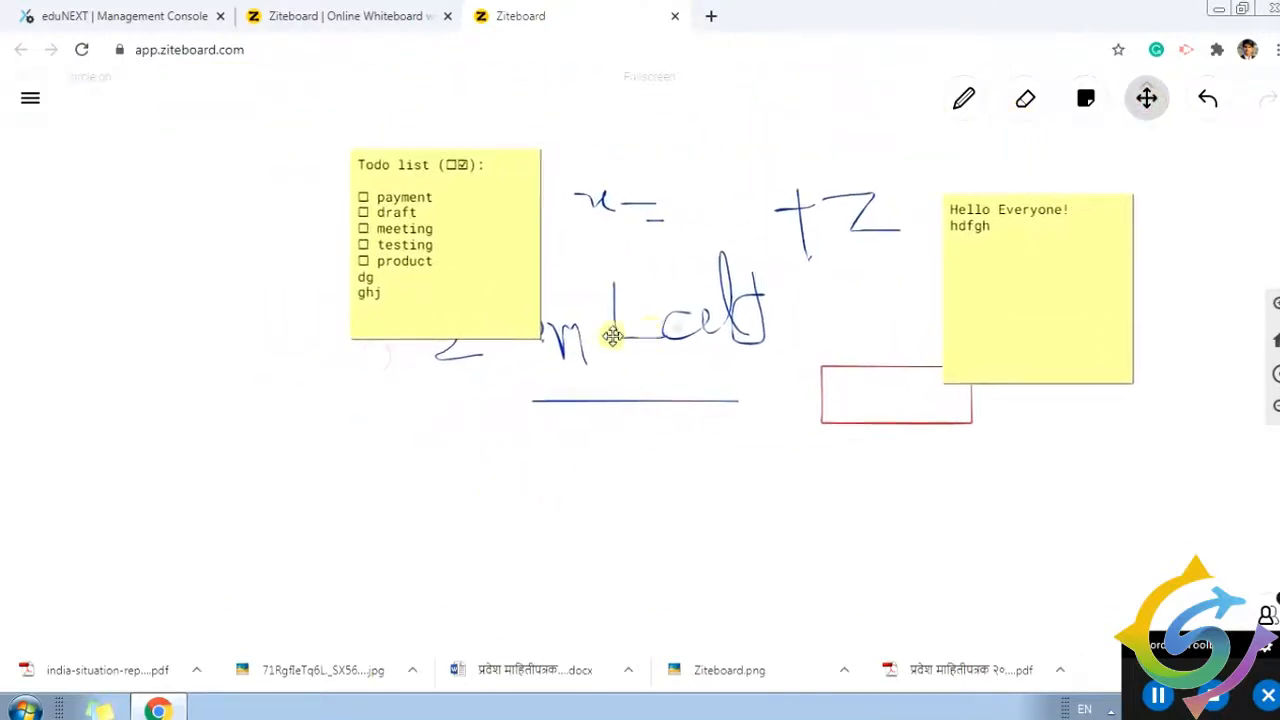
pyautogui.moveTo(675, 329); pyautogui.dragTo(531, 346)
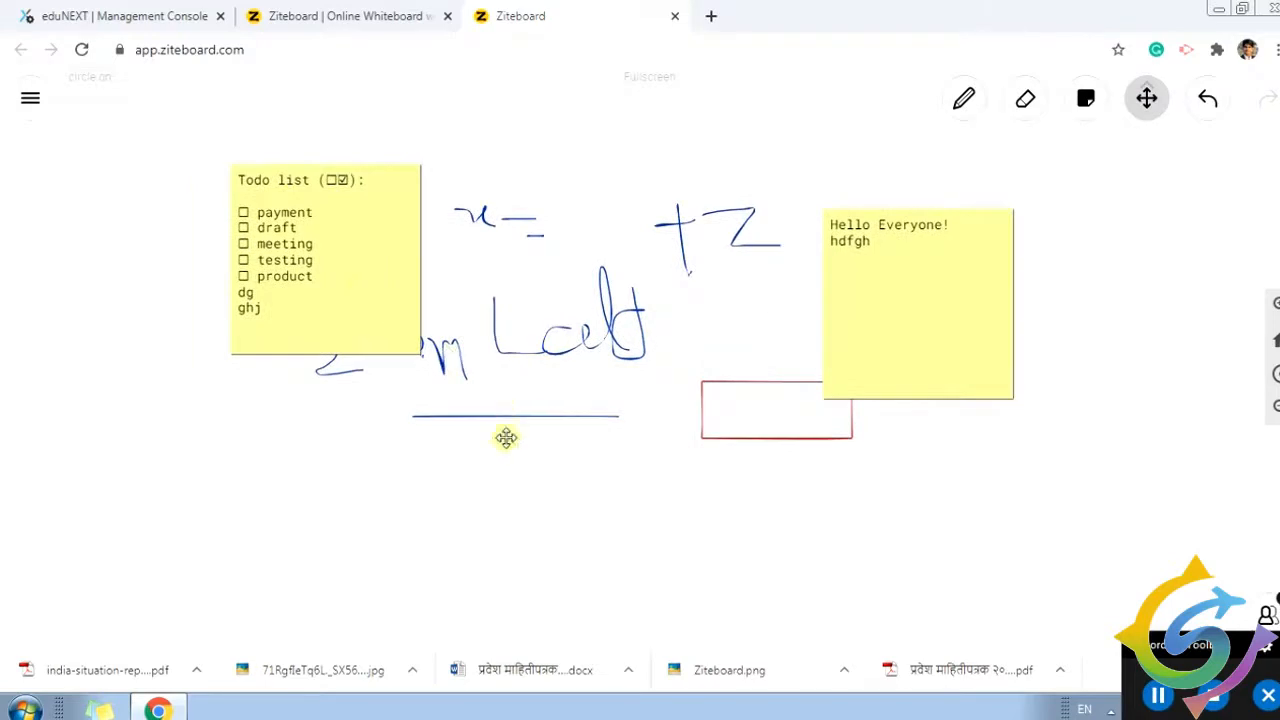
pyautogui.click(1146, 104)
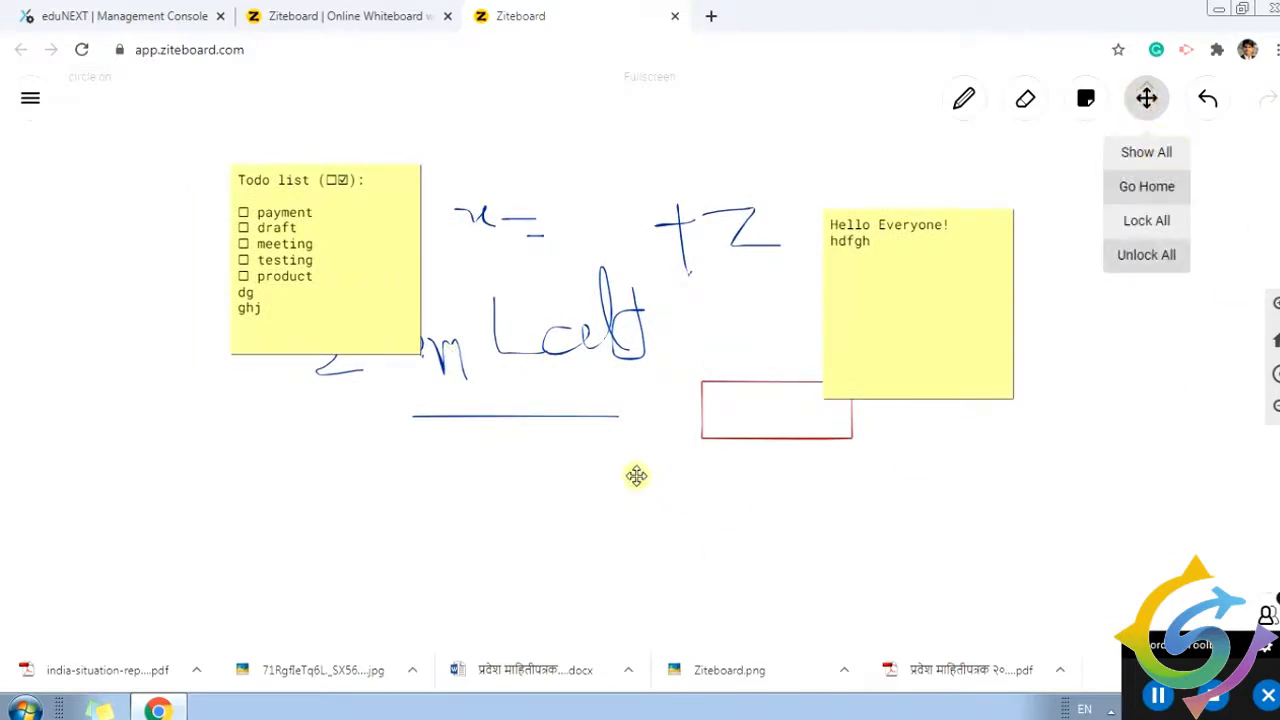
# Step: Switch off circle mode and draw a red freehand curve in an empty area of the board below the notes
pyautogui.moveTo(637, 476); pyautogui.dragTo(617, 154)
pyautogui.click(963, 98)
pyautogui.click(1006, 256)
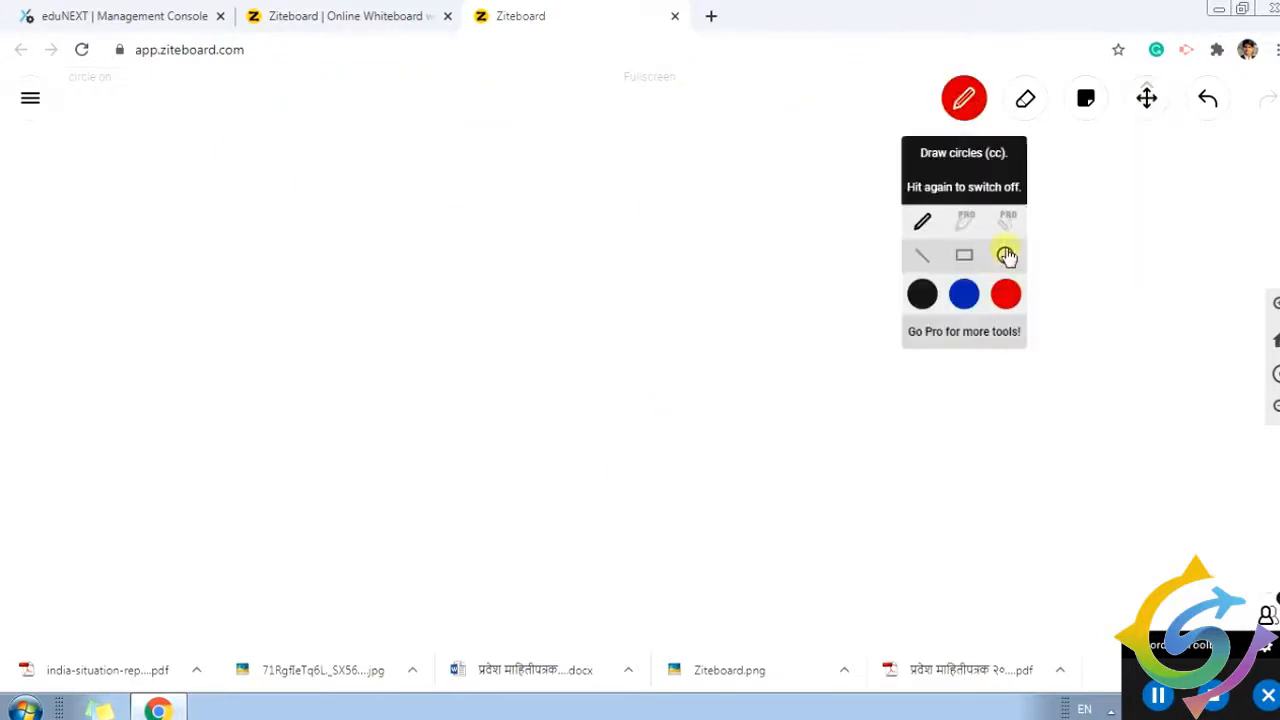
pyautogui.moveTo(263, 280); pyautogui.dragTo(503, 430)
# Step: Draw a red rectangle to the right of the curve and a smaller blue rectangle overlapping its left side
pyautogui.click(963, 100)
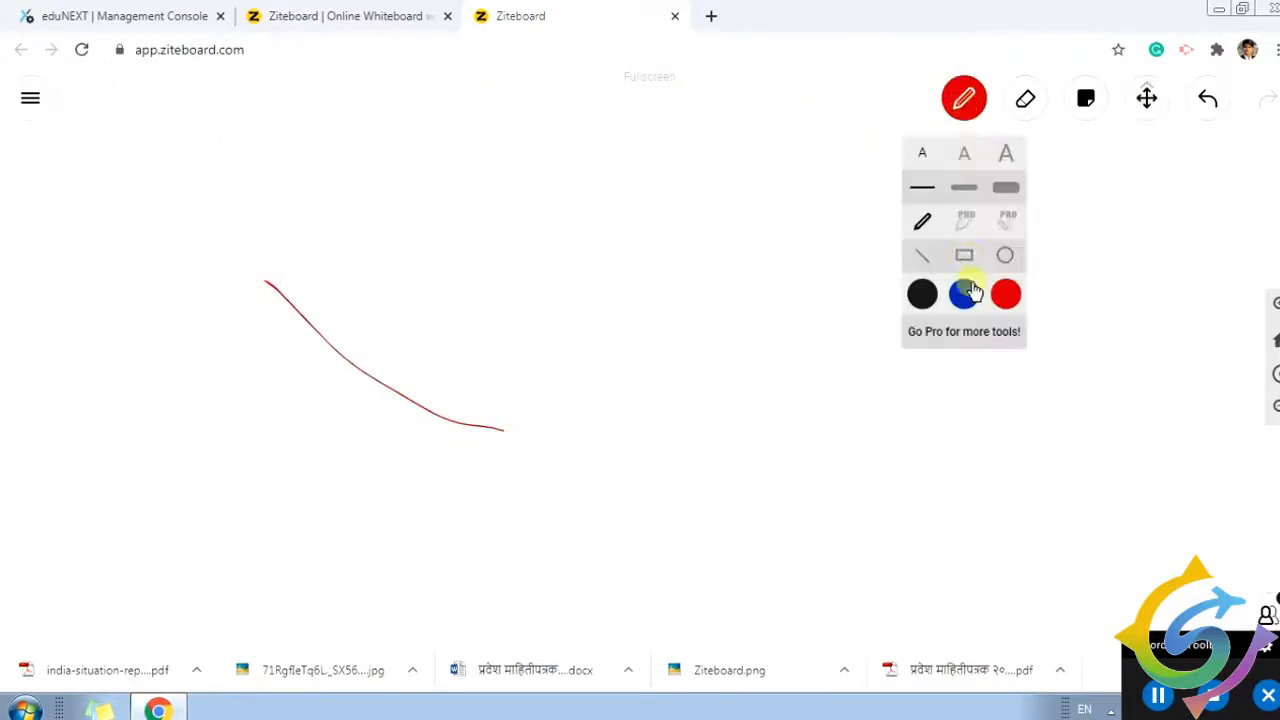
pyautogui.click(963, 255)
pyautogui.moveTo(524, 238); pyautogui.dragTo(710, 442)
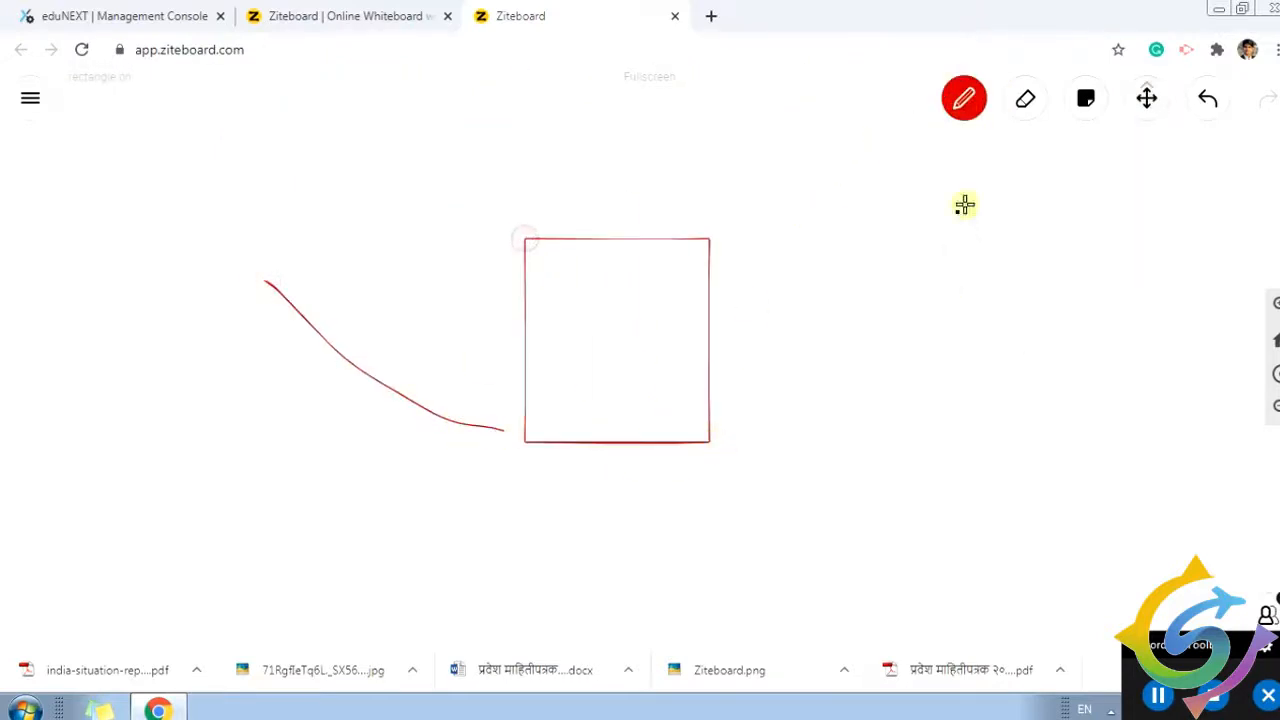
pyautogui.click(963, 98)
pyautogui.click(963, 291)
pyautogui.moveTo(417, 313); pyautogui.dragTo(615, 388)
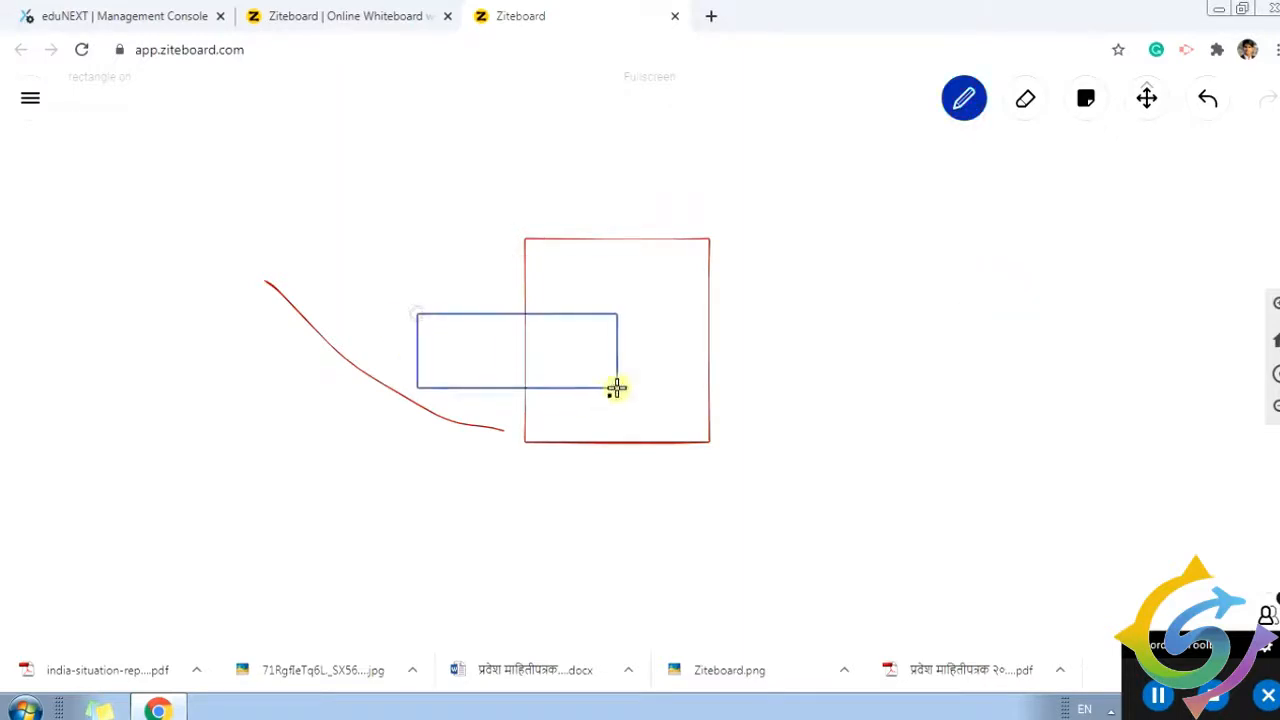
# Step: Draw a small blue square and a large blue square enclosing it in an empty area below the overlapping rectangles
pyautogui.click(1147, 98)
pyautogui.moveTo(620, 534); pyautogui.dragTo(619, 281)
pyautogui.moveTo(623, 464); pyautogui.dragTo(640, 308)
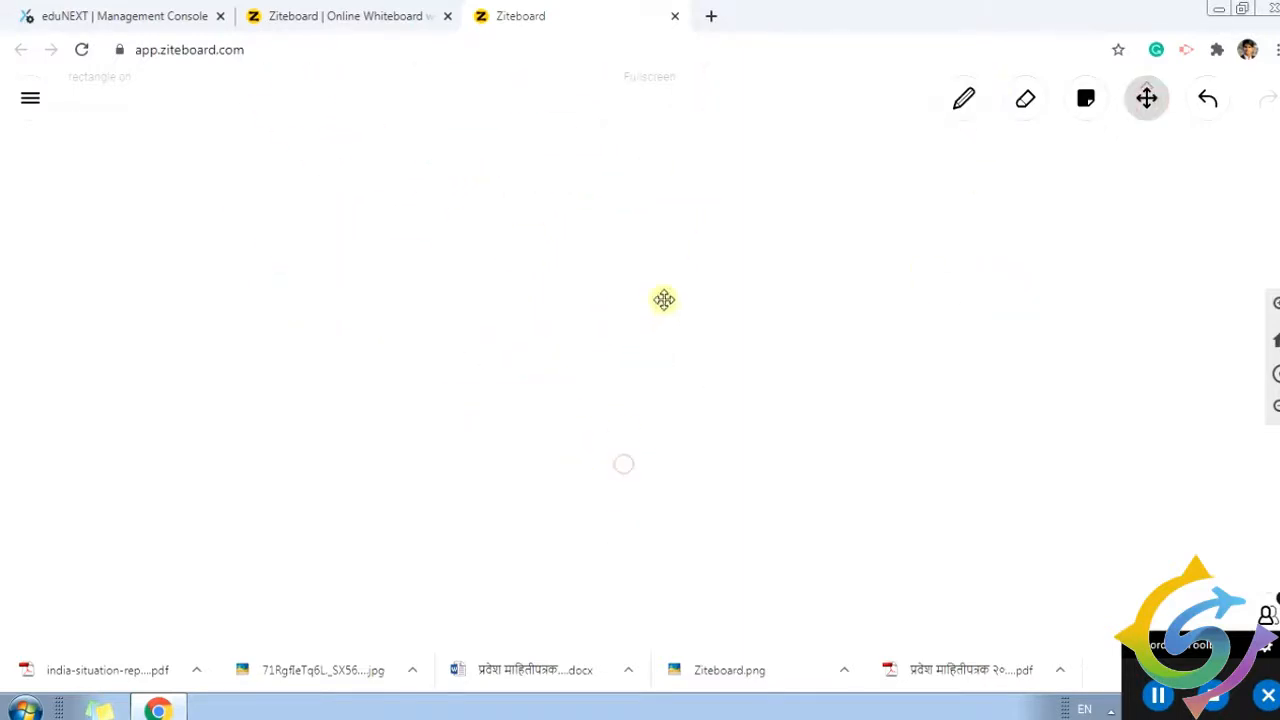
pyautogui.click(968, 112)
pyautogui.moveTo(392, 340); pyautogui.dragTo(436, 381)
pyautogui.moveTo(375, 202); pyautogui.dragTo(651, 478)
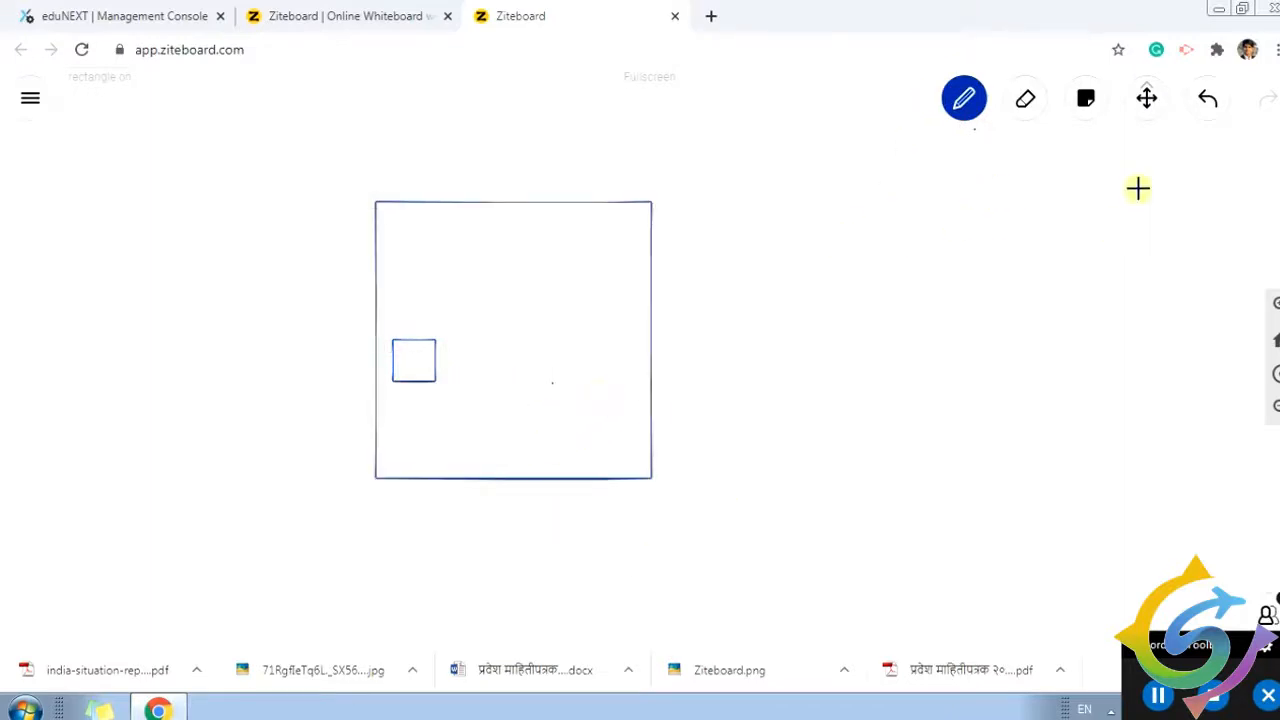
# Step: Fit the whole board in view with Show All, and return to the starting view with Go Home
pyautogui.click(1147, 98)
pyautogui.click(1148, 100)
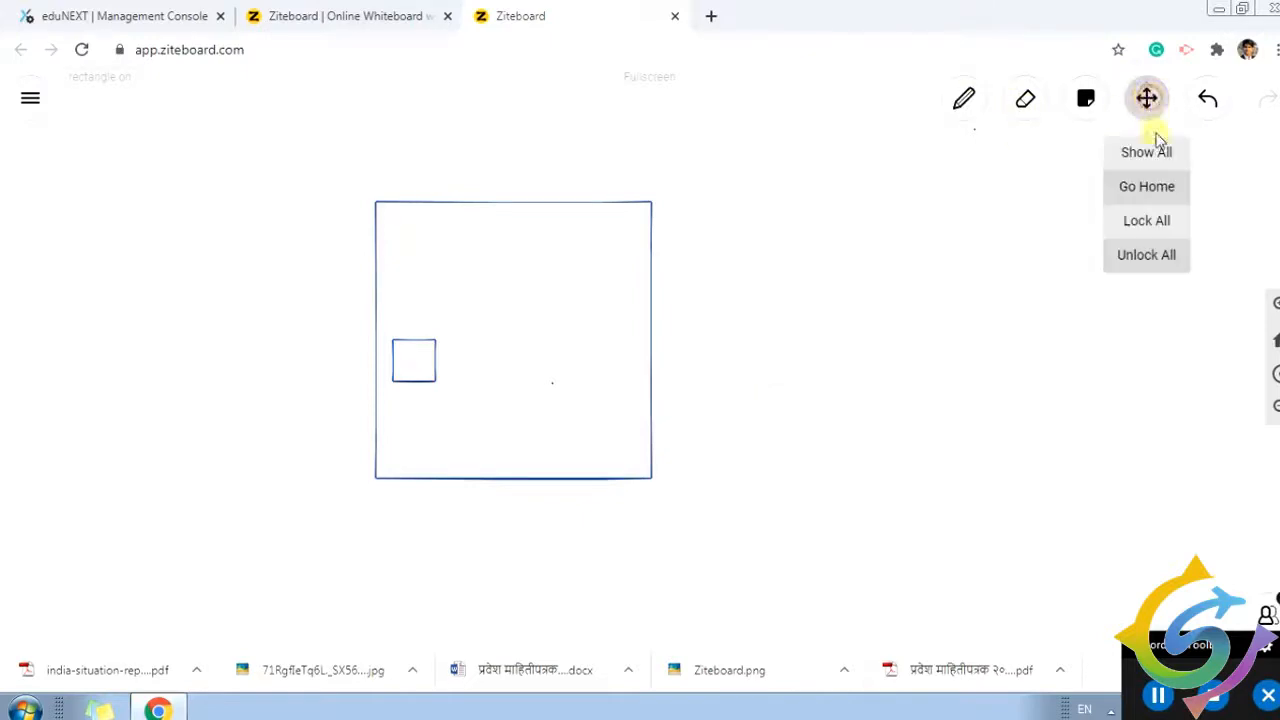
pyautogui.click(1146, 152)
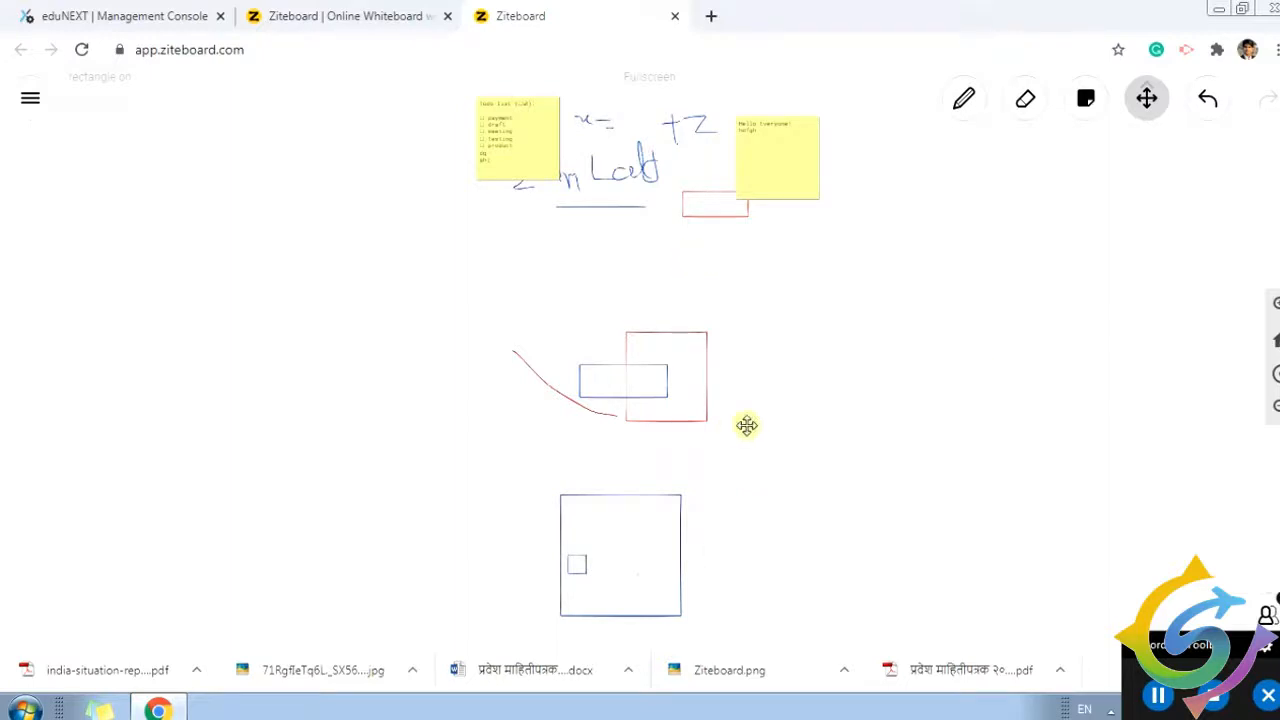
pyautogui.click(1146, 98)
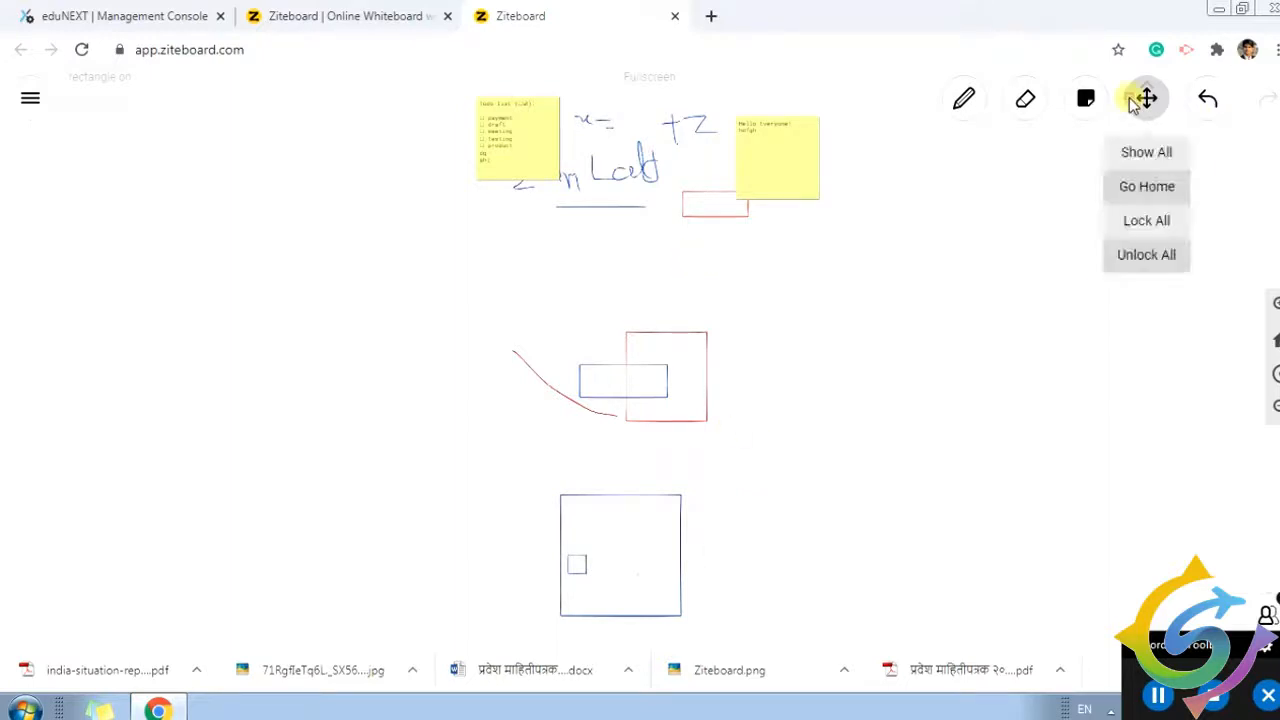
pyautogui.click(1147, 187)
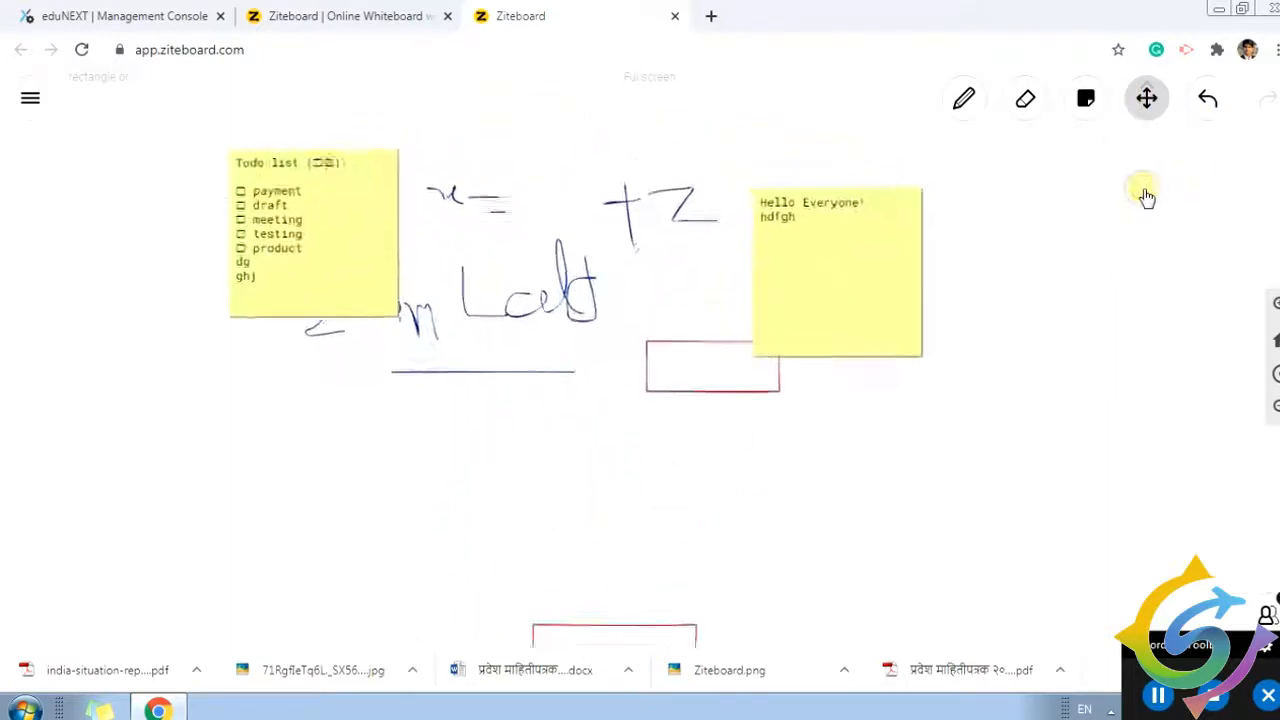
# Step: Lock all board elements and try to erase the handwritten plus sign
pyautogui.click(1146, 98)
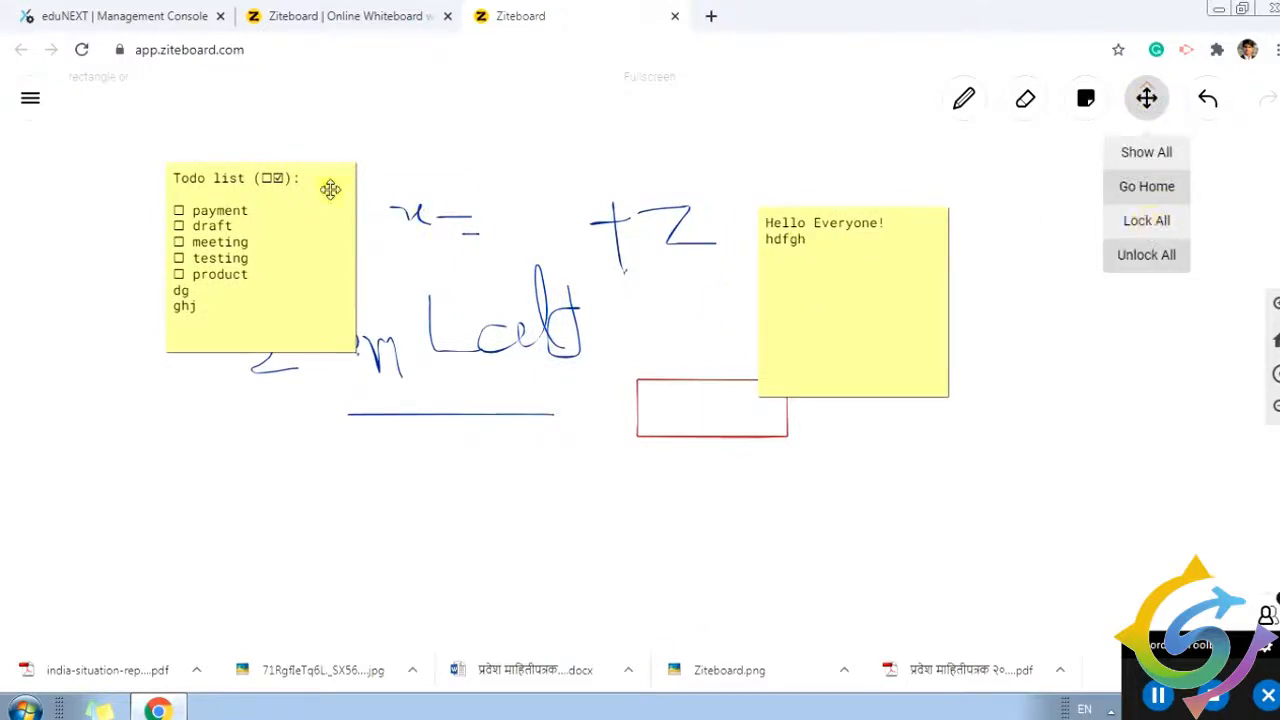
pyautogui.click(1146, 222)
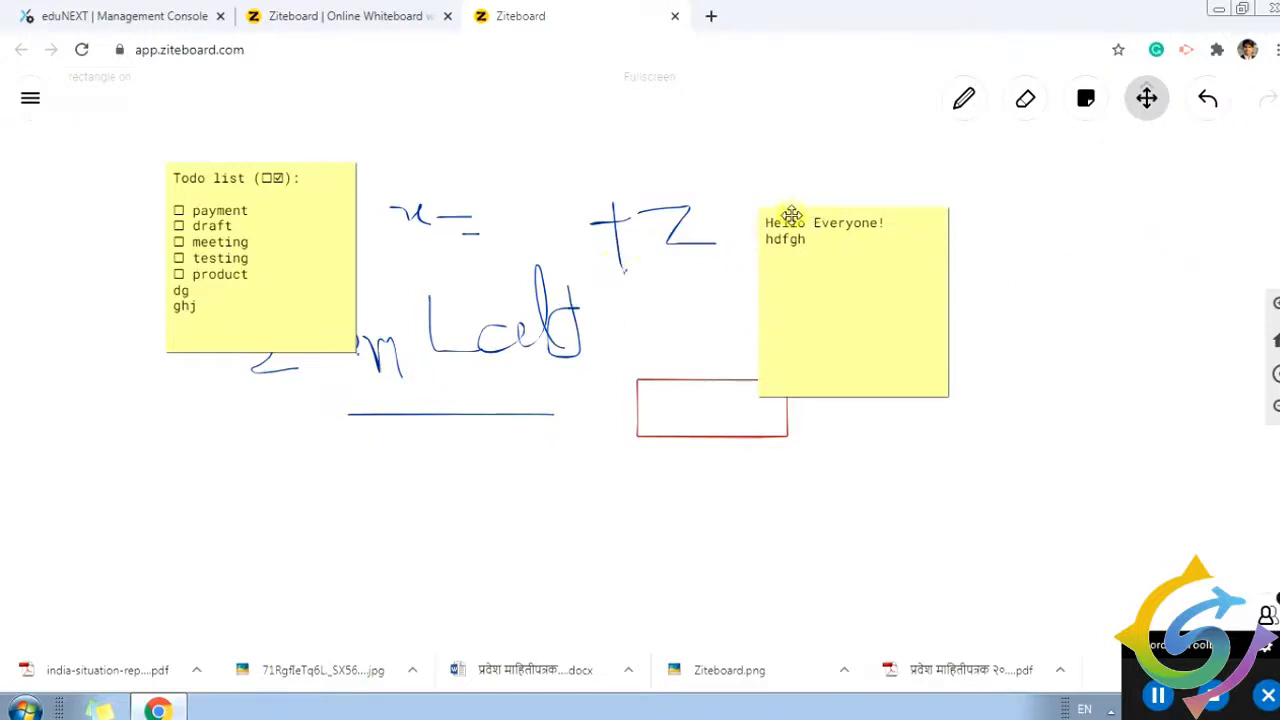
pyautogui.click(1158, 100)
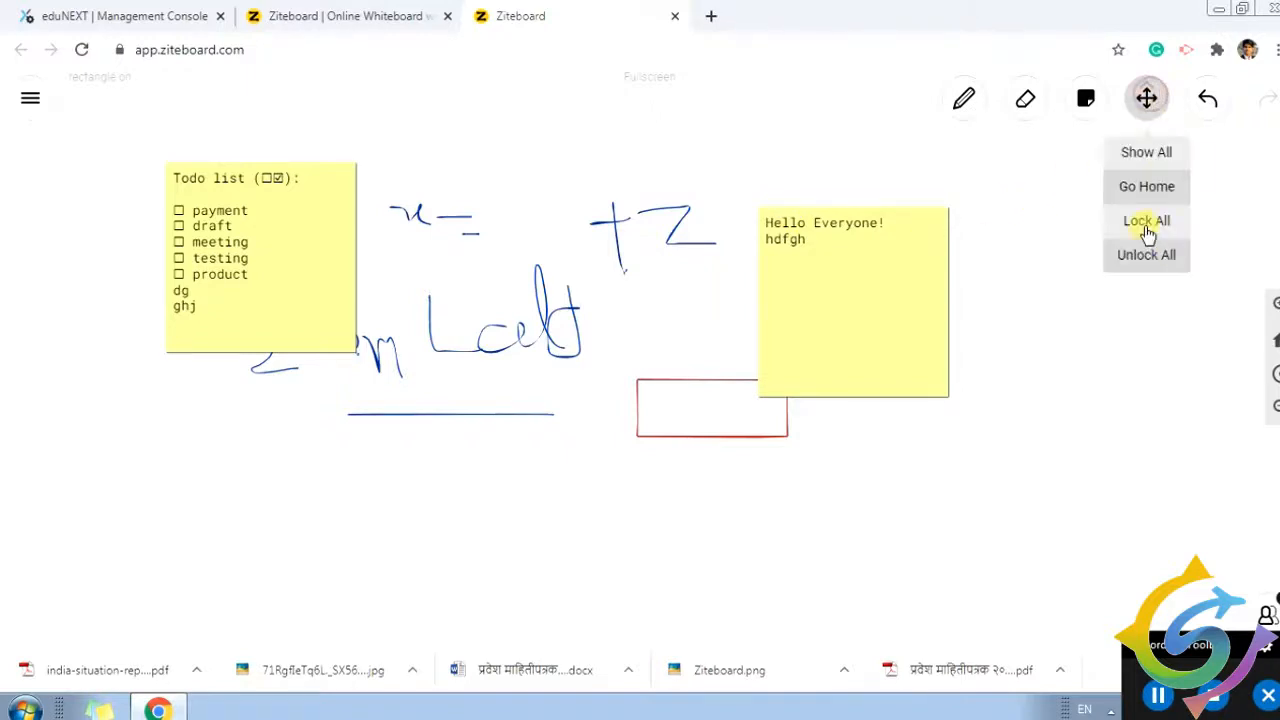
pyautogui.click(1147, 223)
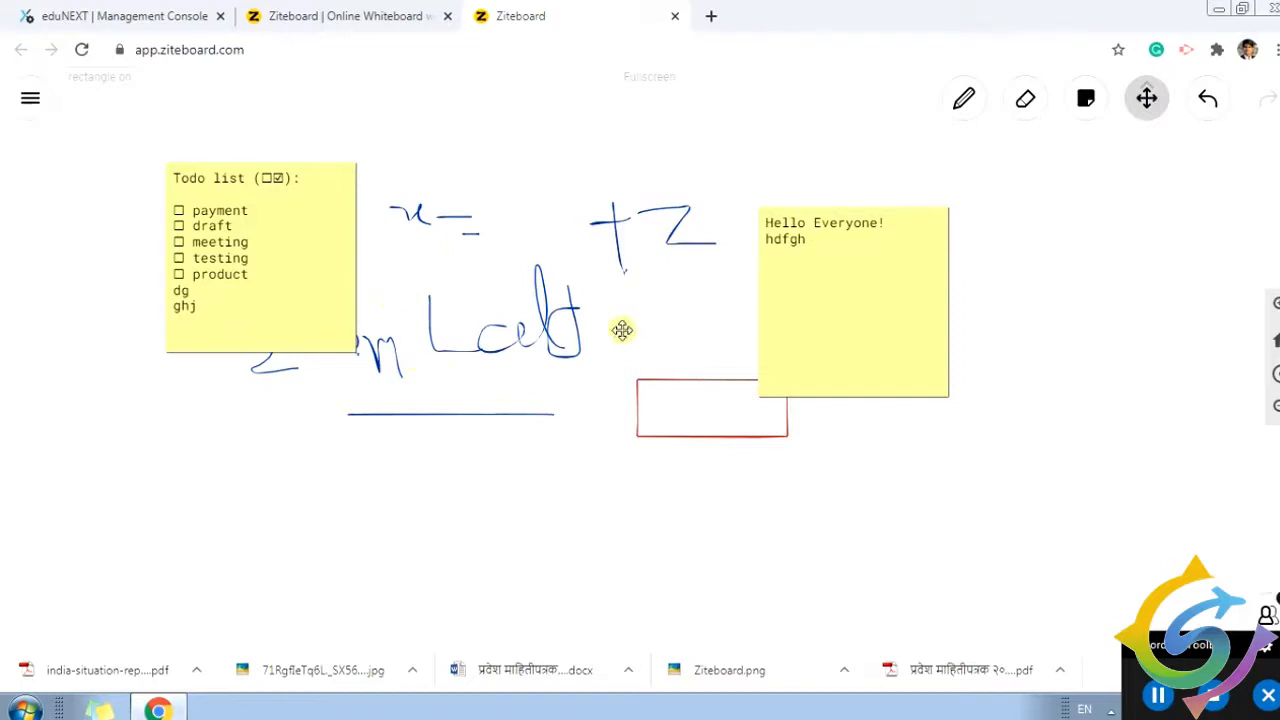
pyautogui.click(1028, 103)
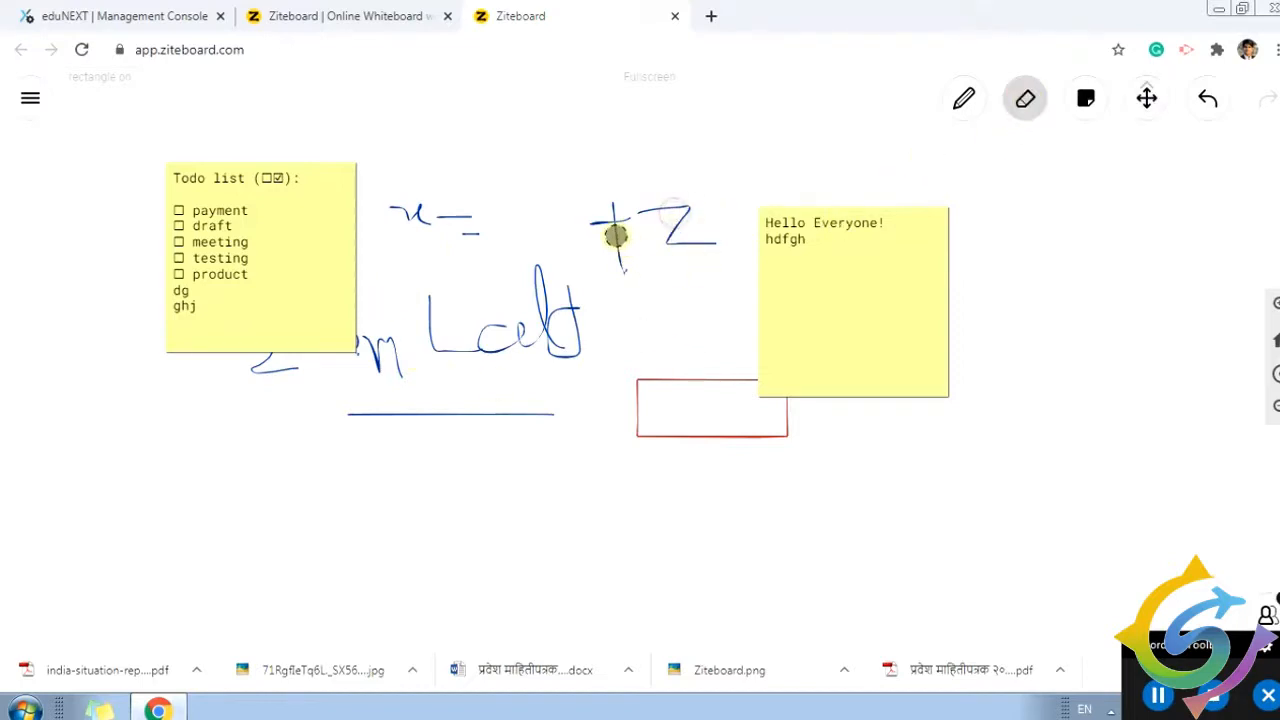
# Step: Unlock all board elements and erase the handwritten plus sign beside the Z
pyautogui.click(1147, 102)
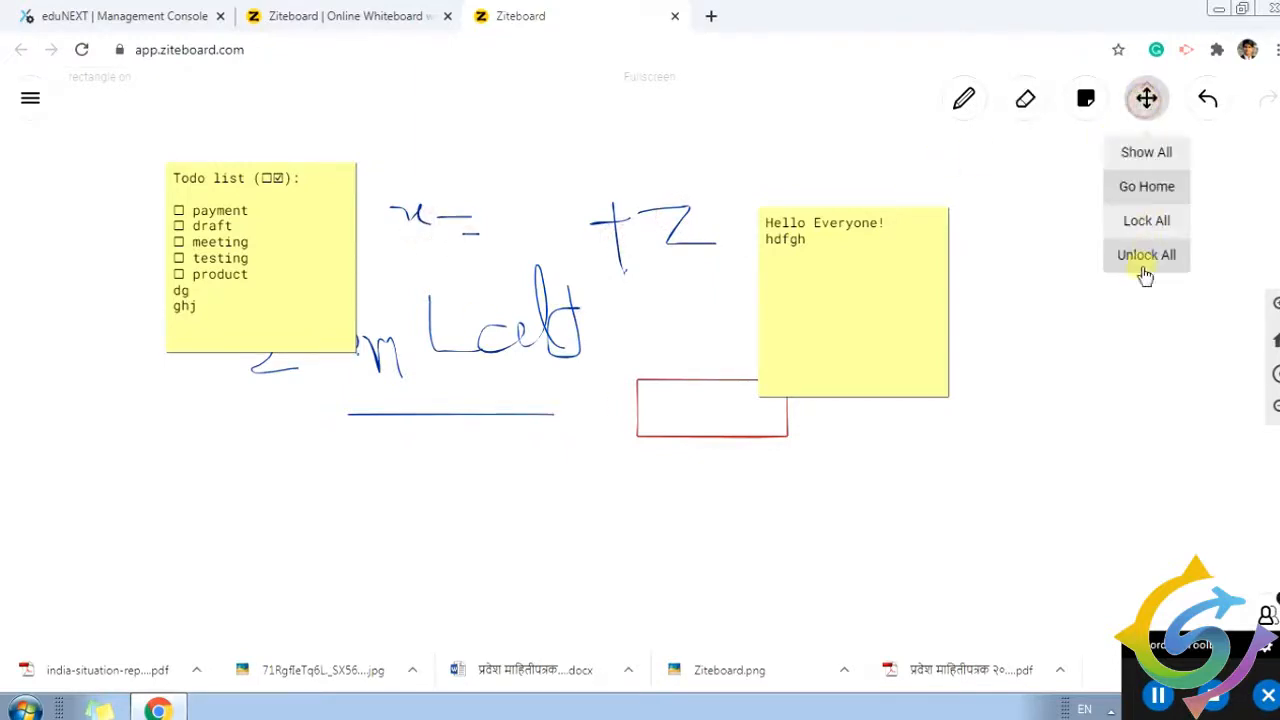
pyautogui.click(1143, 258)
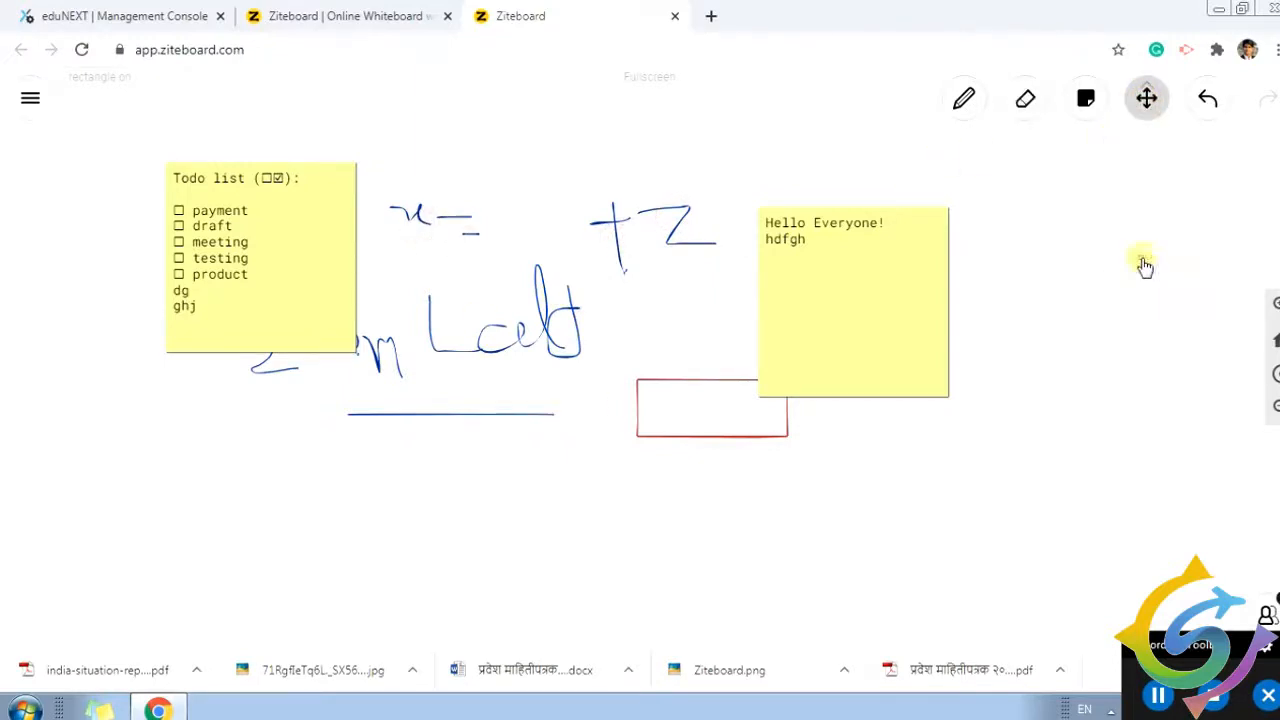
pyautogui.click(1025, 98)
pyautogui.moveTo(614, 258); pyautogui.dragTo(619, 226)
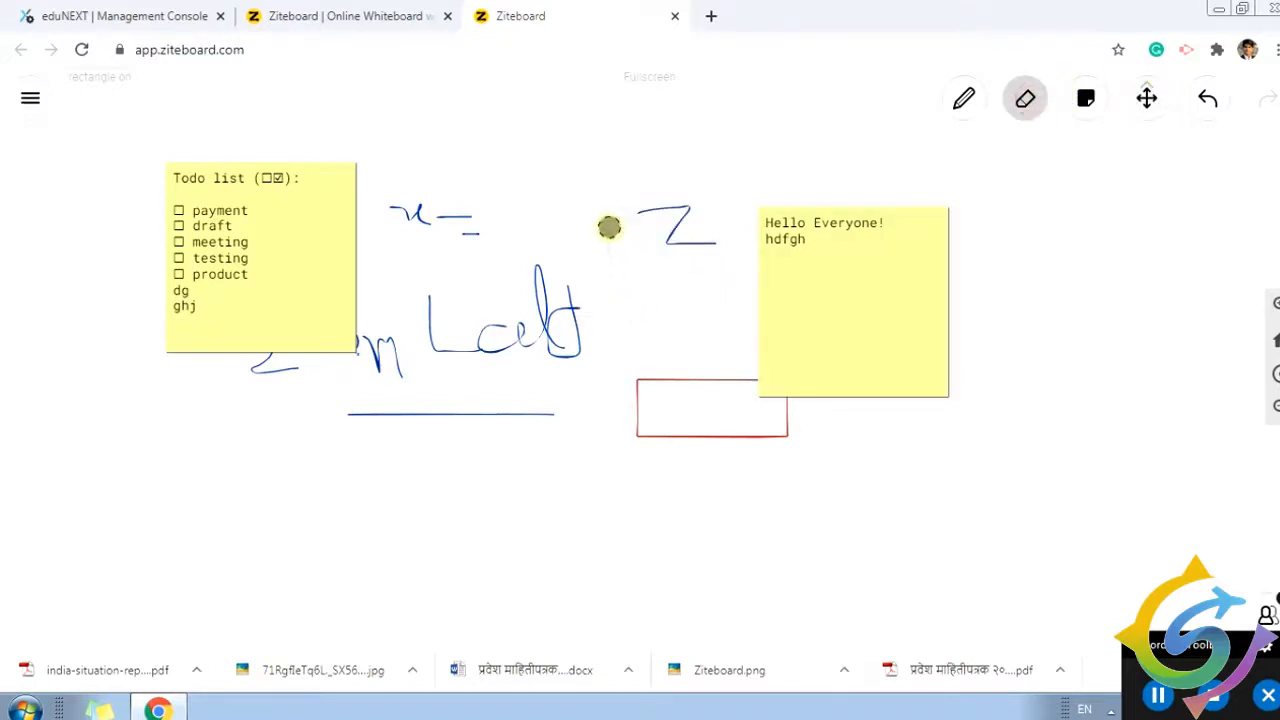
# Step: Undo the erasing of the plus sign and redo it
pyautogui.click(1146, 98)
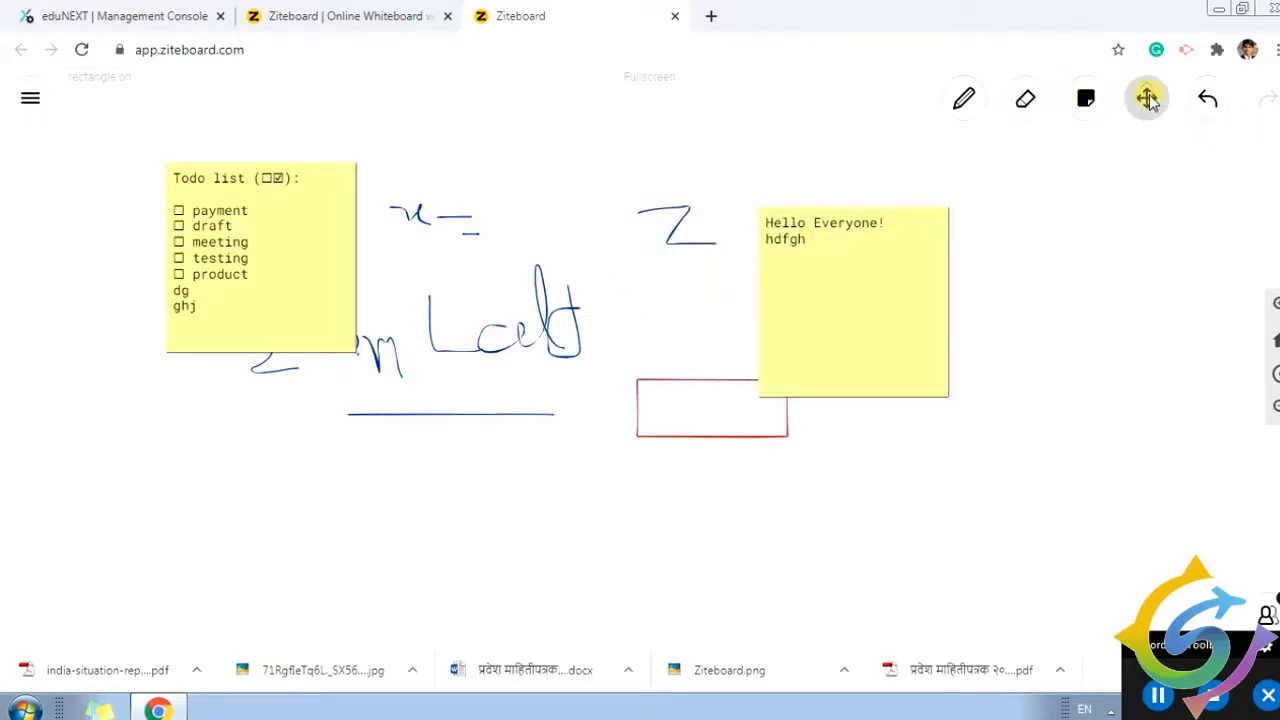
pyautogui.press('Escape')
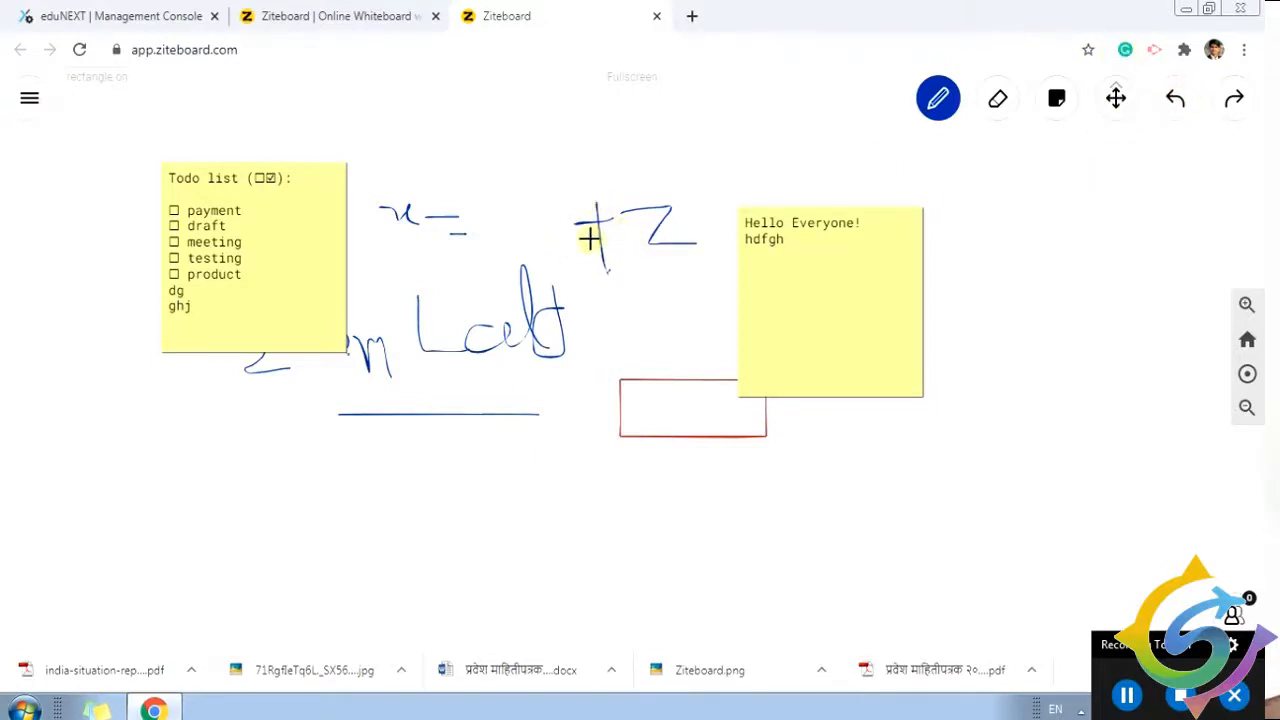
pyautogui.click(1234, 102)
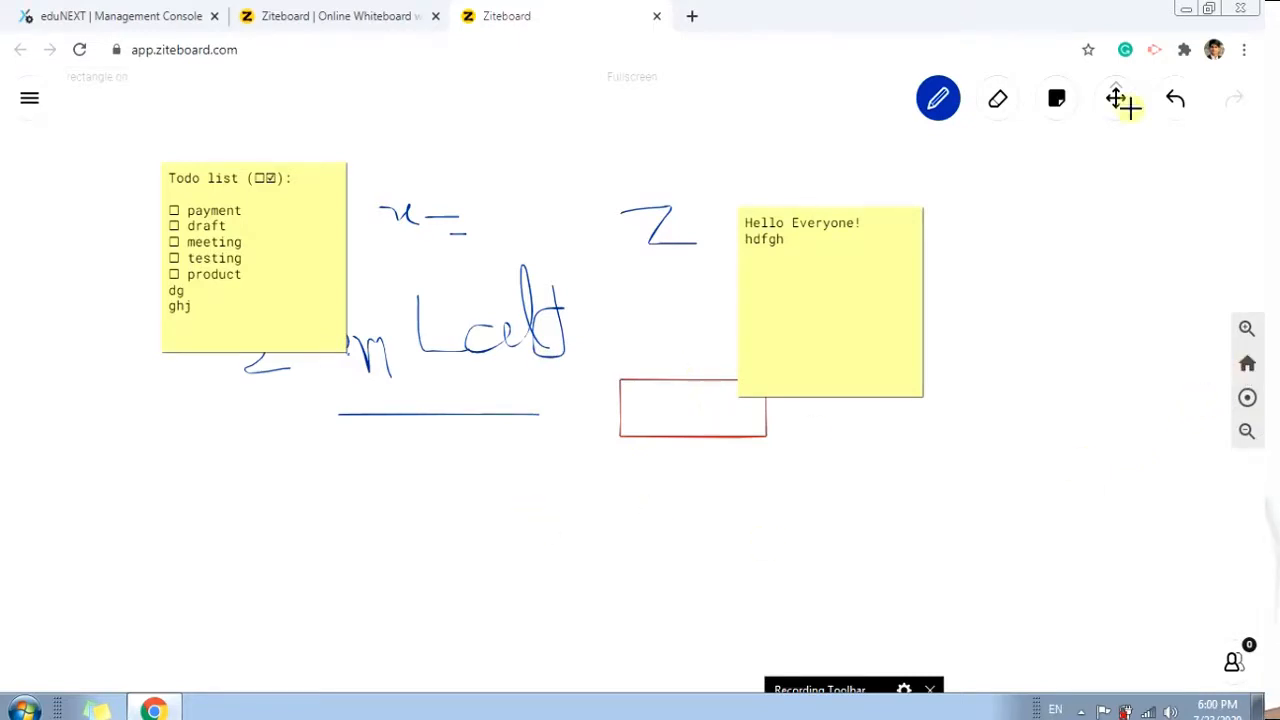
# Step: Zoom out, pan down to the lower rectangles, and return to the home view
pyautogui.scroll(-5, 557, 411)
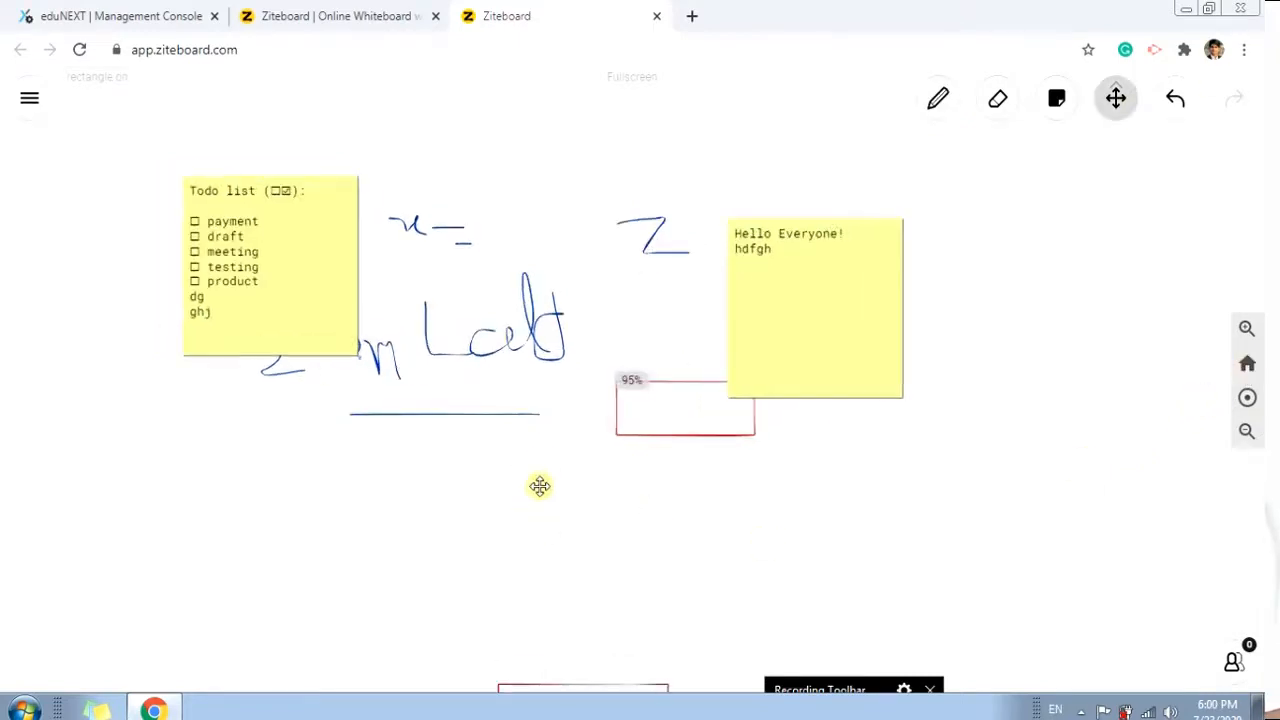
pyautogui.moveTo(524, 403); pyautogui.dragTo(523, 289)
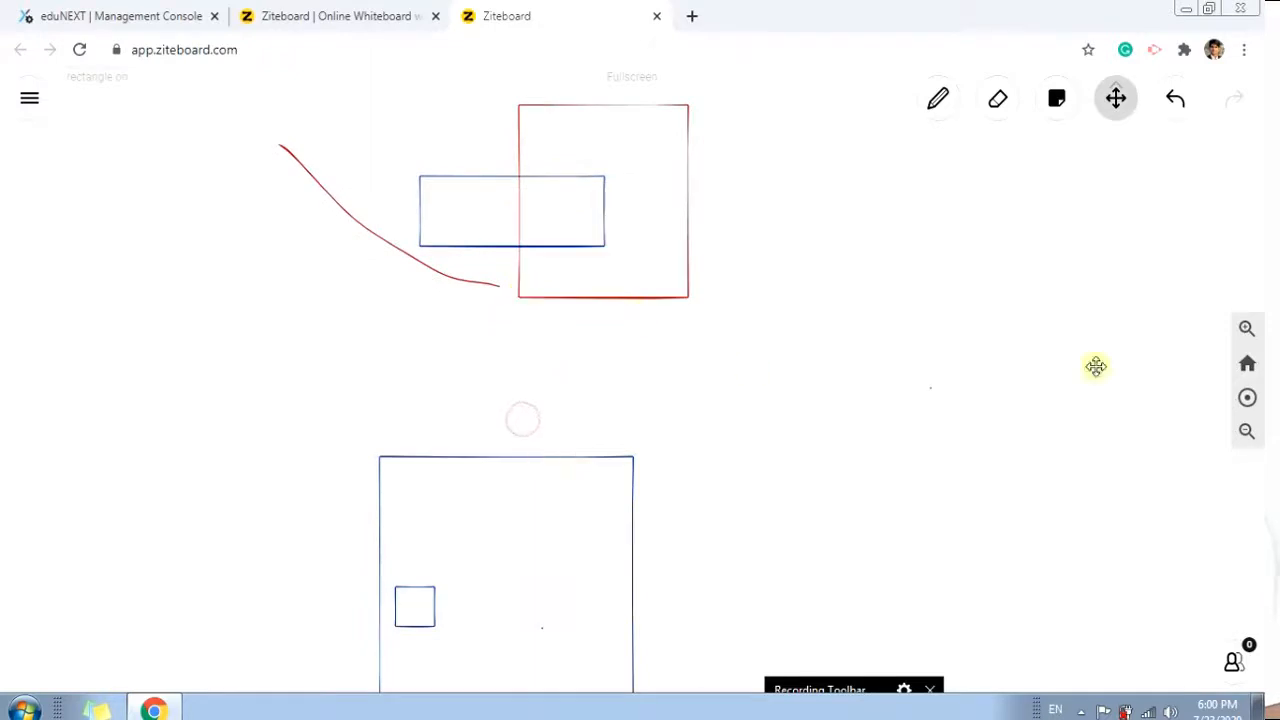
pyautogui.click(1247, 365)
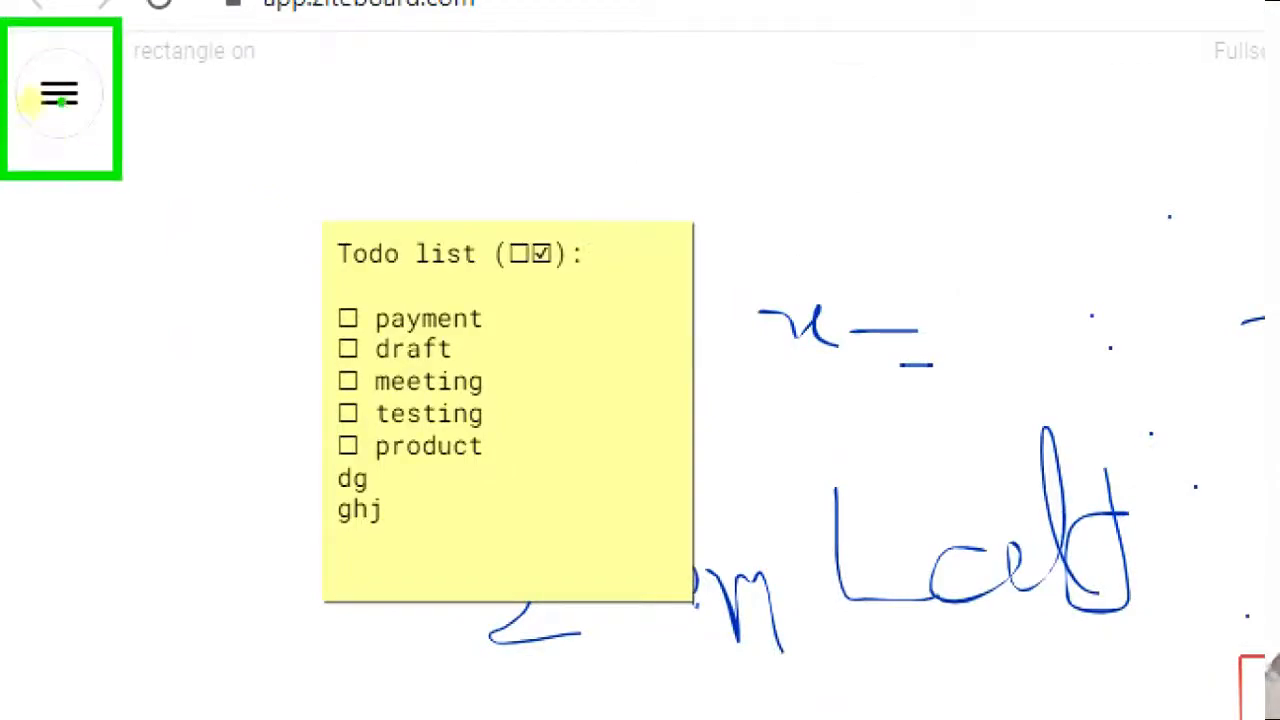
# Step: Open Invite People, turn its view only mode (except owner) on and off again, and open Share to View
pyautogui.click(59, 95)
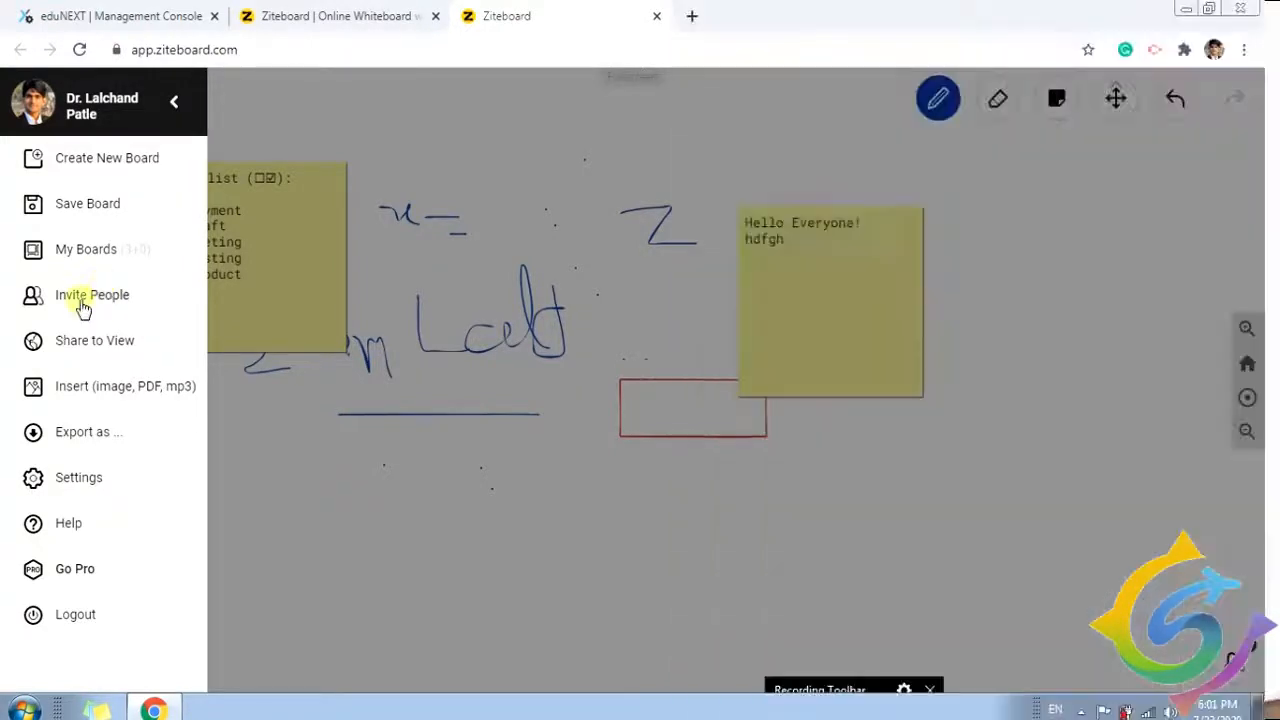
pyautogui.click(83, 306)
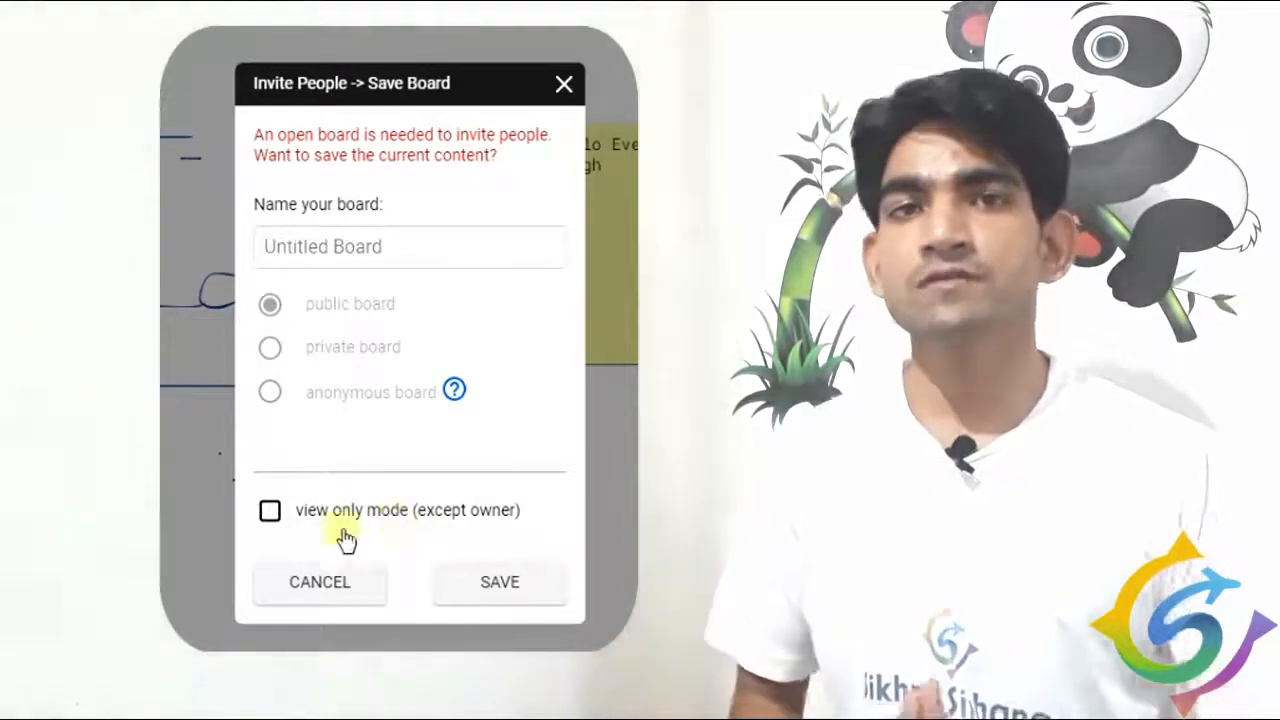
pyautogui.click(268, 512)
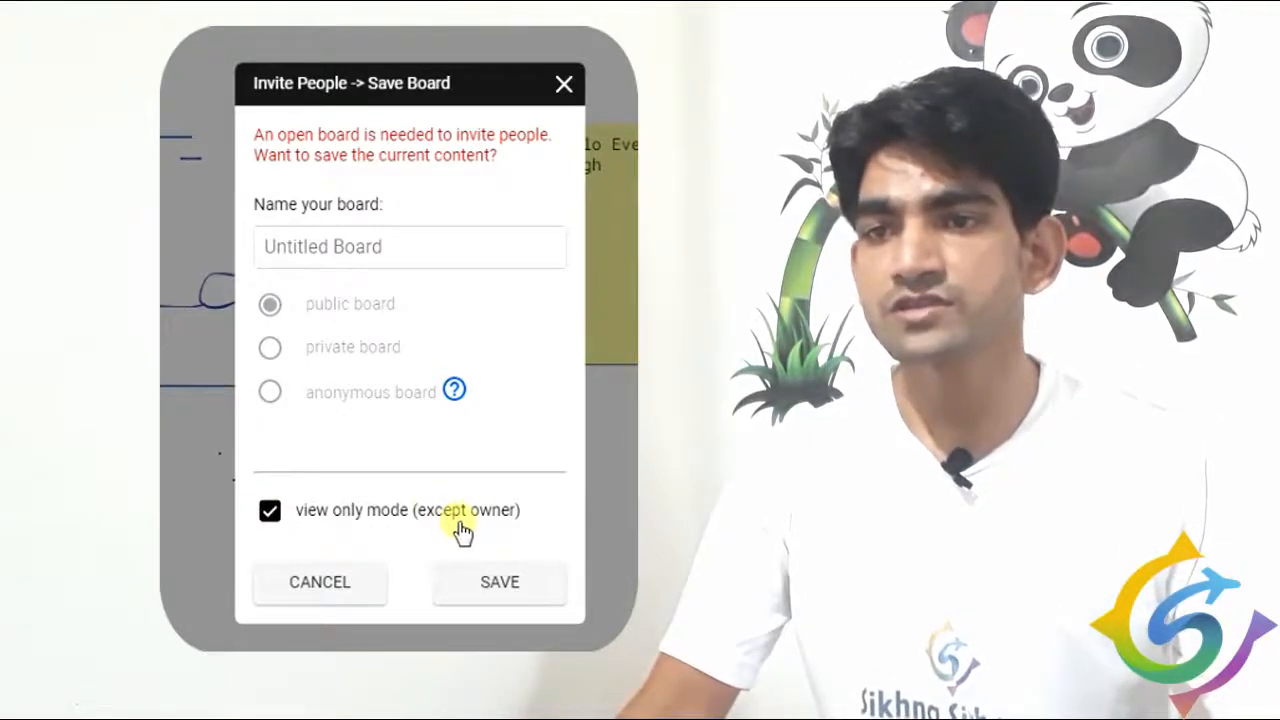
pyautogui.click(270, 512)
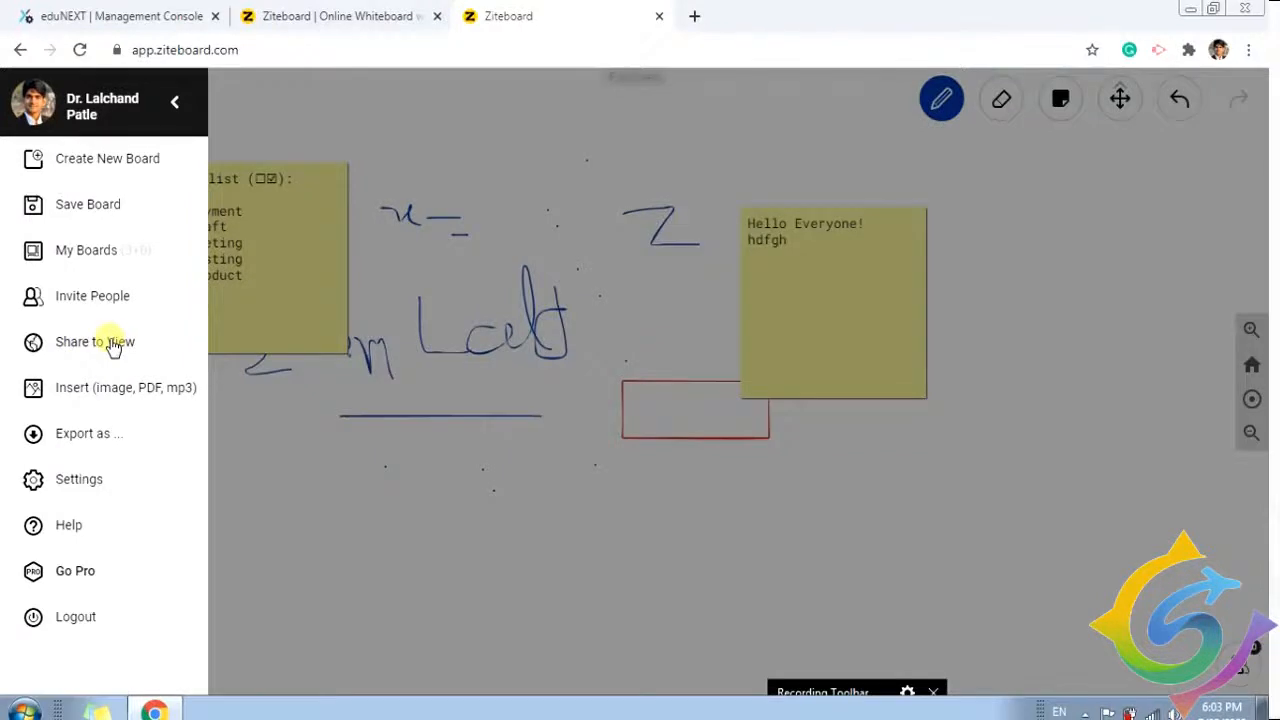
pyautogui.click(113, 344)
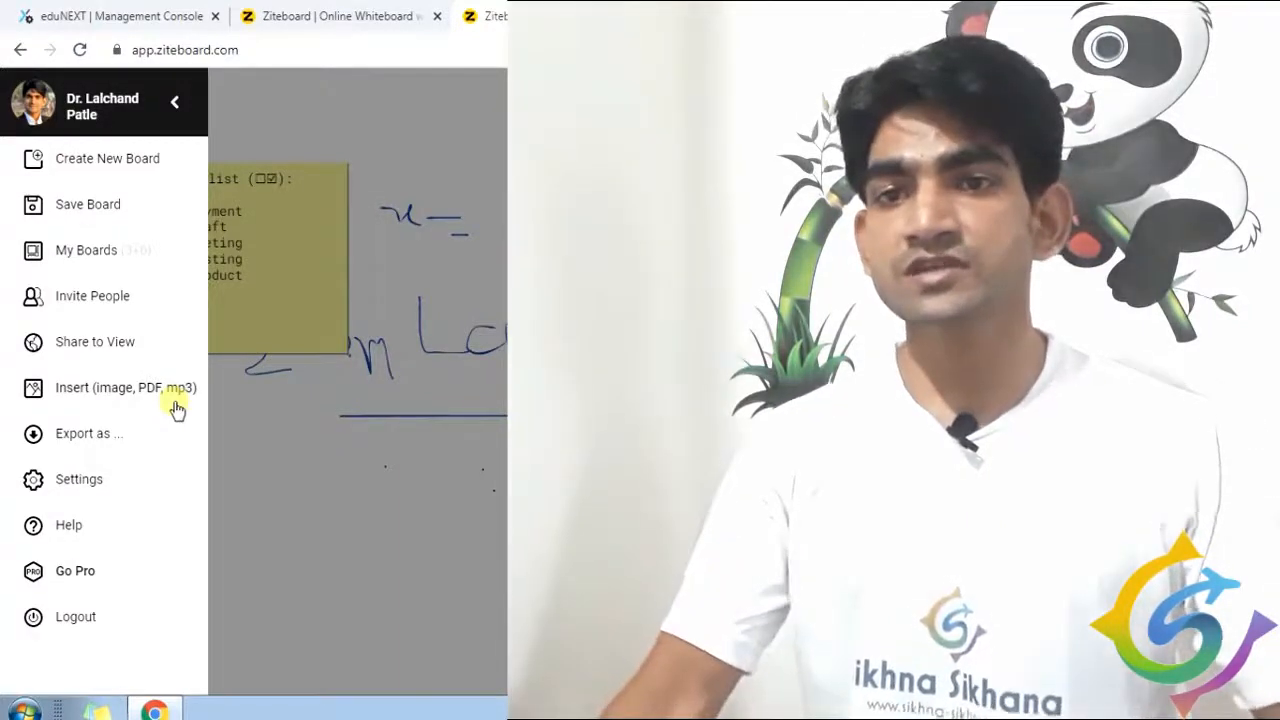
# Step: Insert the India map image 71RgfleTq6L._SX569_.jpg from the computer's Desktop folder into the board
pyautogui.click(175, 408)
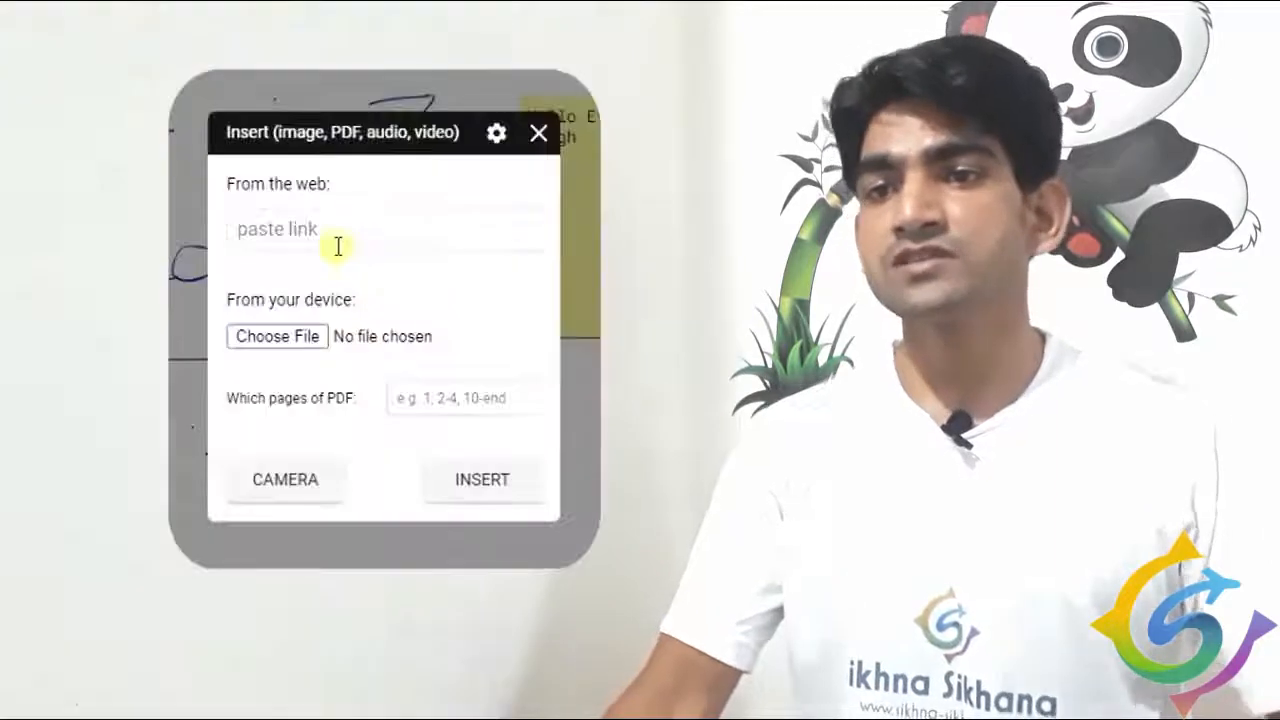
pyautogui.click(272, 229)
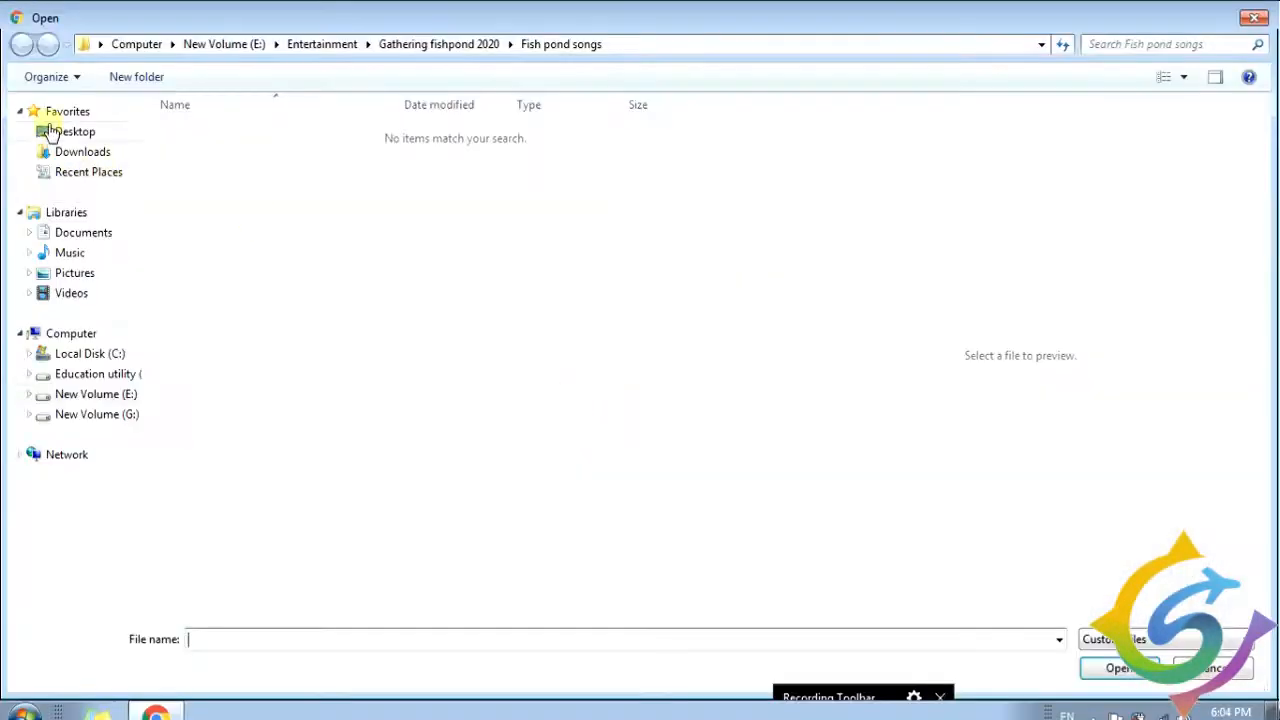
pyautogui.click(50, 131)
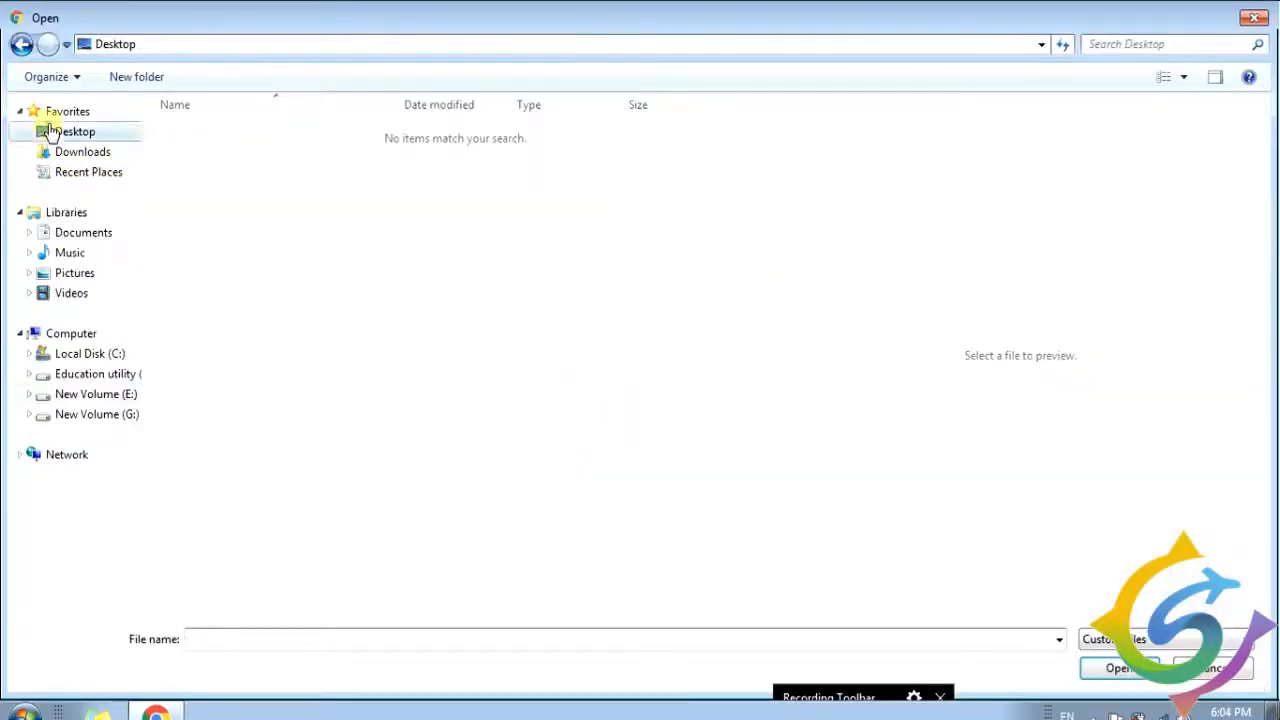
pyautogui.click(482, 300)
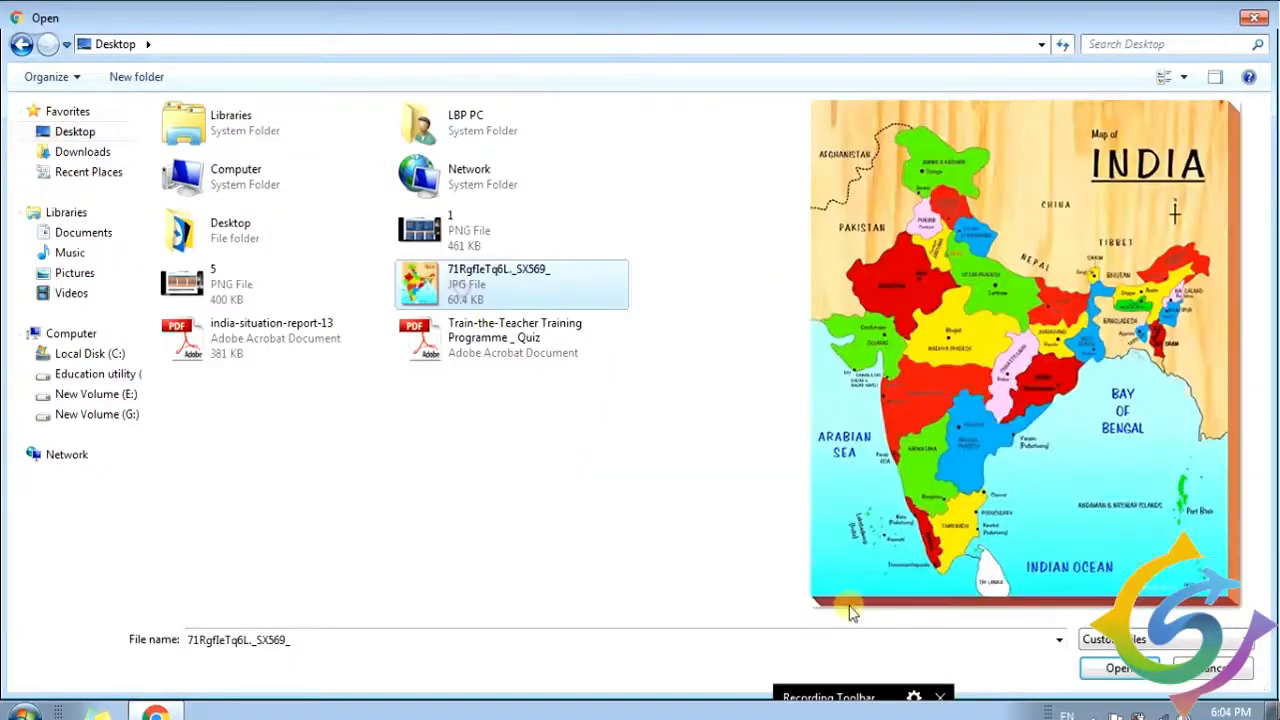
pyautogui.click(1118, 668)
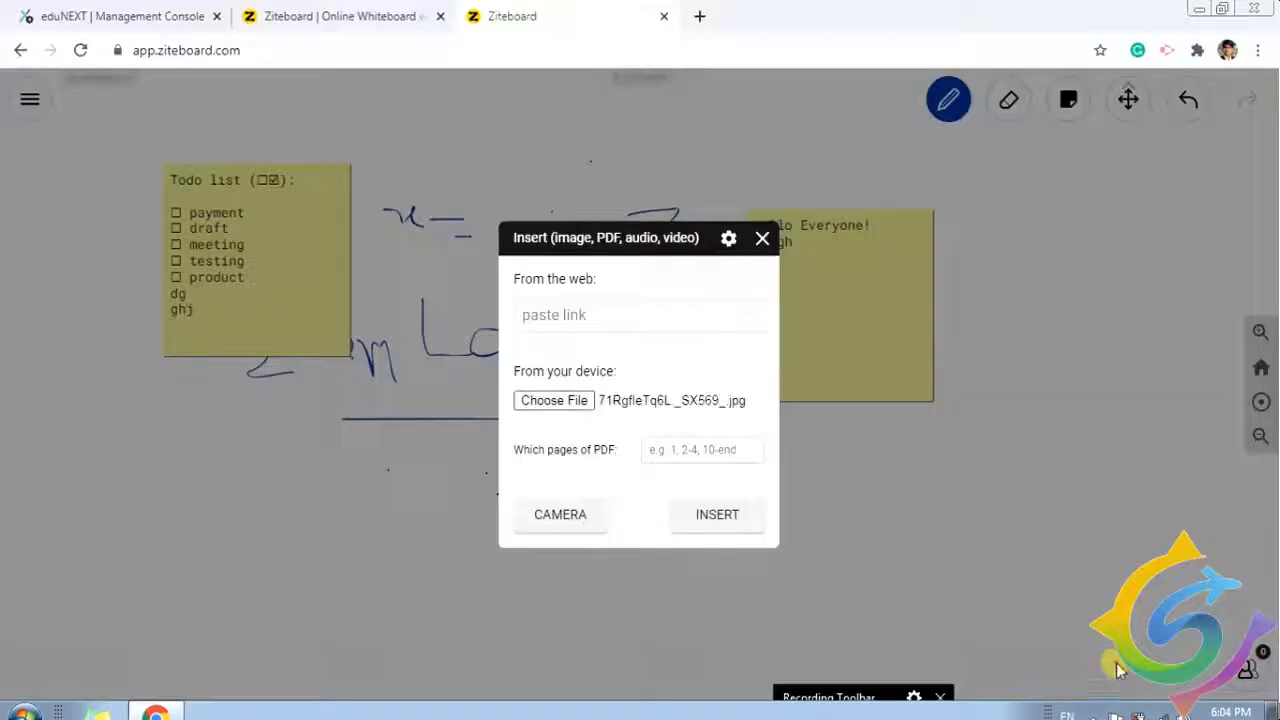
pyautogui.click(728, 514)
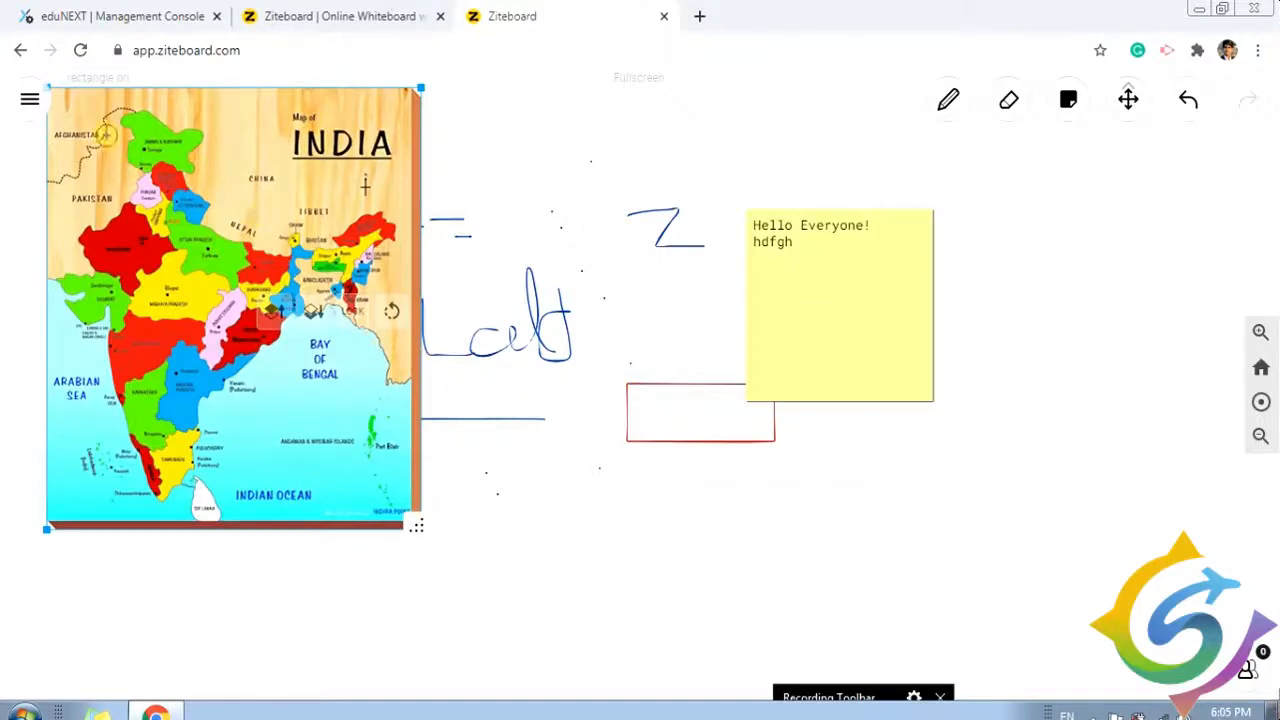
# Step: Move the India map image to the middle of the board, between the two yellow notes
pyautogui.moveTo(98, 133); pyautogui.dragTo(616, 249)
pyautogui.moveTo(570, 203); pyautogui.dragTo(534, 205)
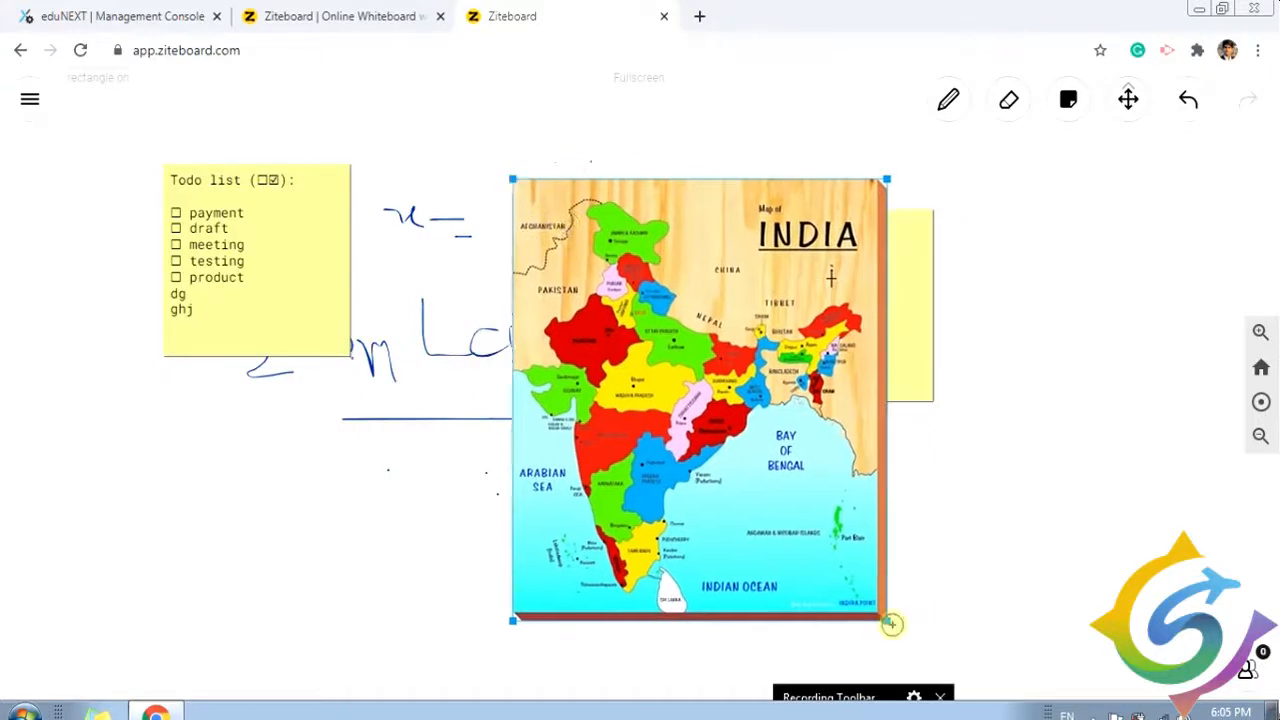
pyautogui.moveTo(889, 622); pyautogui.dragTo(791, 509)
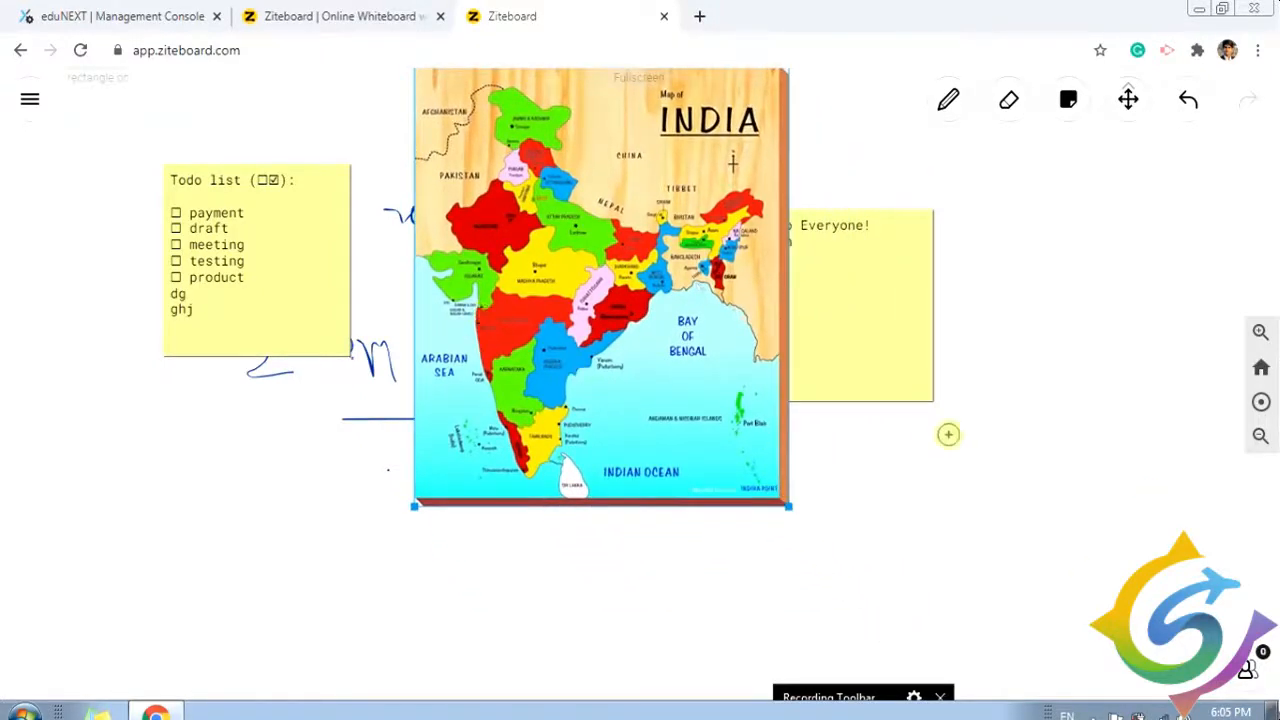
# Step: Draw a thin blue rectangle across the eastern part of the India map, ending at the map's edge
pyautogui.press('p')
pyautogui.click(652, 436)
pyautogui.click(952, 104)
pyautogui.click(909, 227)
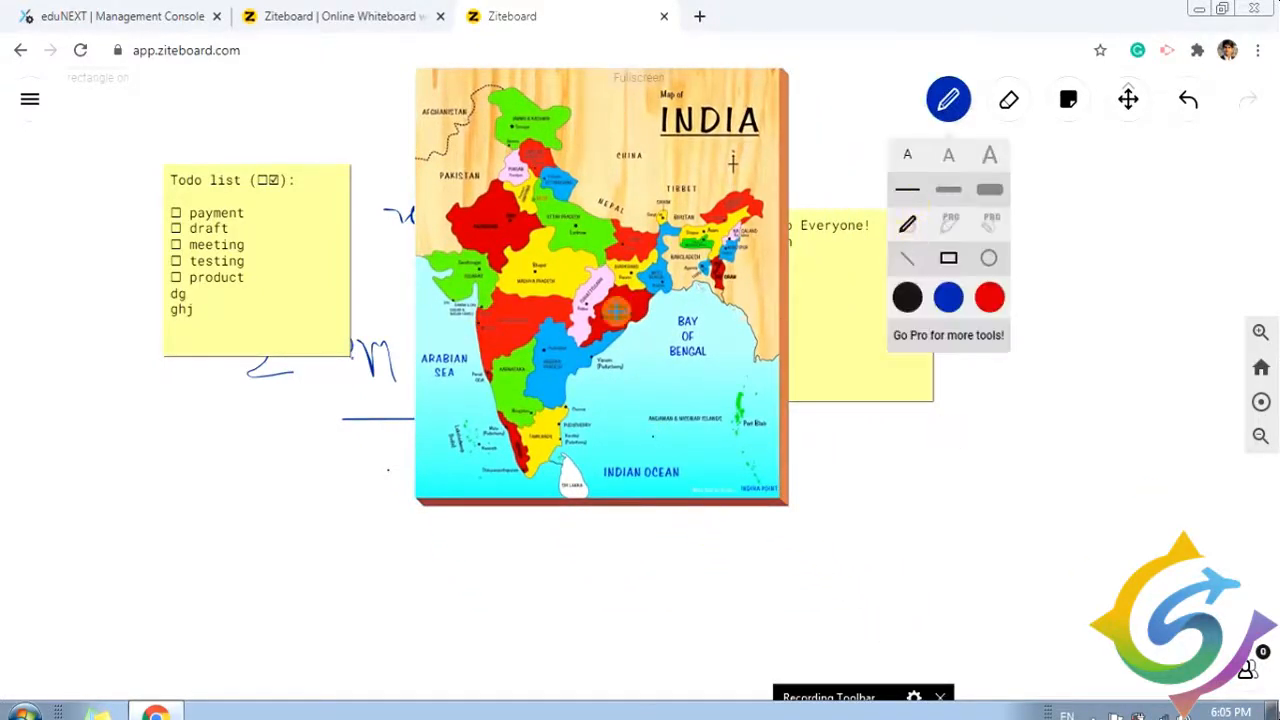
pyautogui.moveTo(603, 293); pyautogui.dragTo(784, 273)
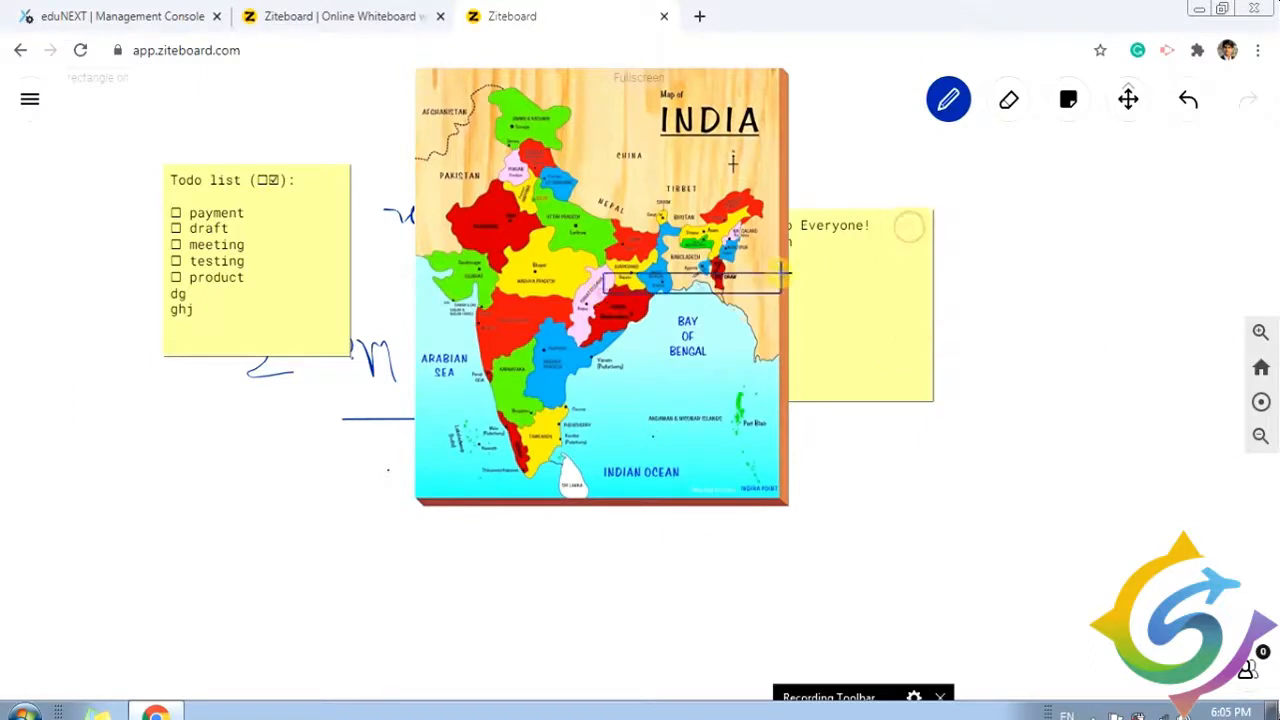
# Step: Draw three blue circles on the map: around the Bay of Bengal, western India, and the Nepal and China area
pyautogui.click(948, 112)
pyautogui.click(989, 261)
pyautogui.moveTo(666, 314); pyautogui.dragTo(782, 491)
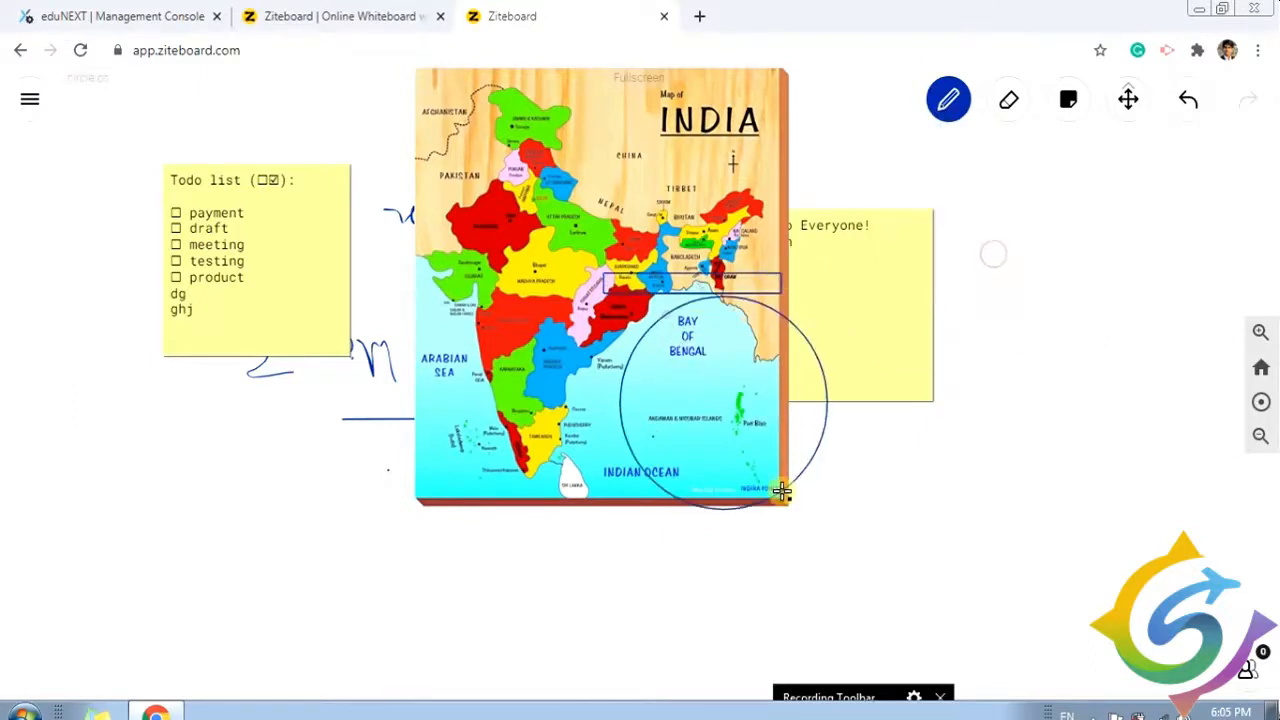
pyautogui.moveTo(449, 205); pyautogui.dragTo(555, 315)
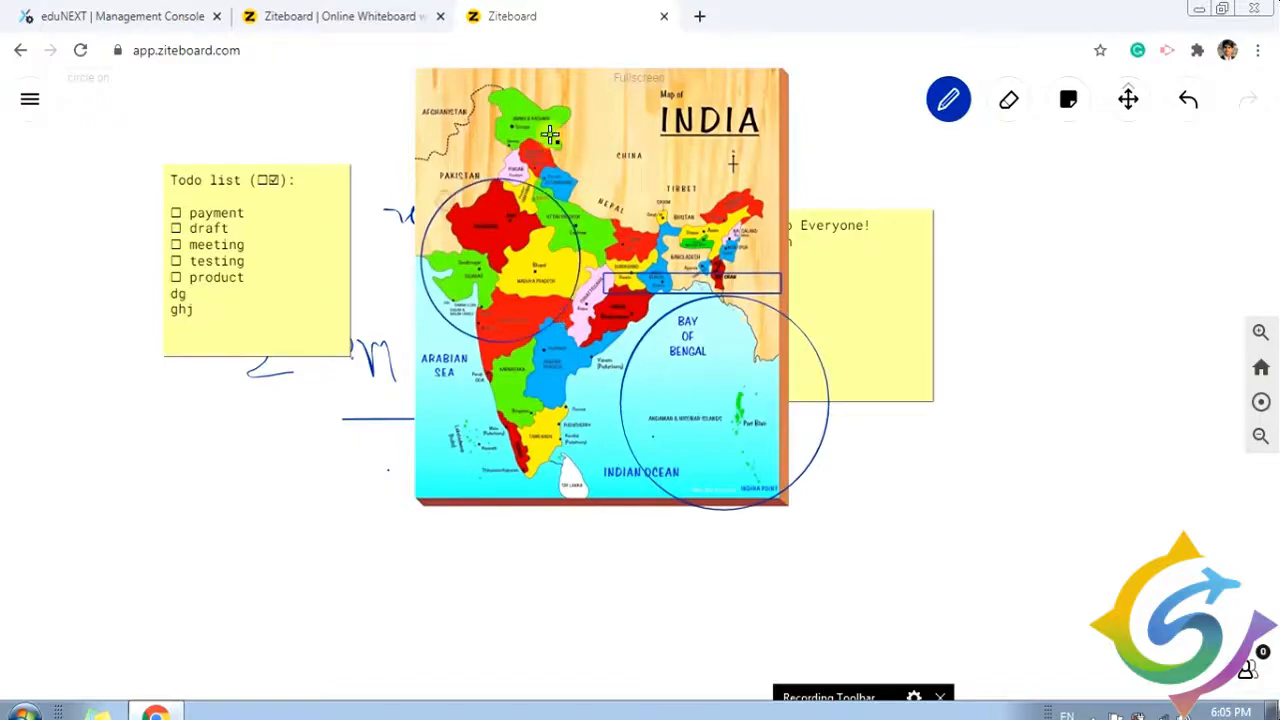
pyautogui.moveTo(545, 125); pyautogui.dragTo(683, 255)
# Step: Insert page 1 of the Desktop PDF india-situation-report-13 into the board
pyautogui.click(30, 99)
pyautogui.click(118, 406)
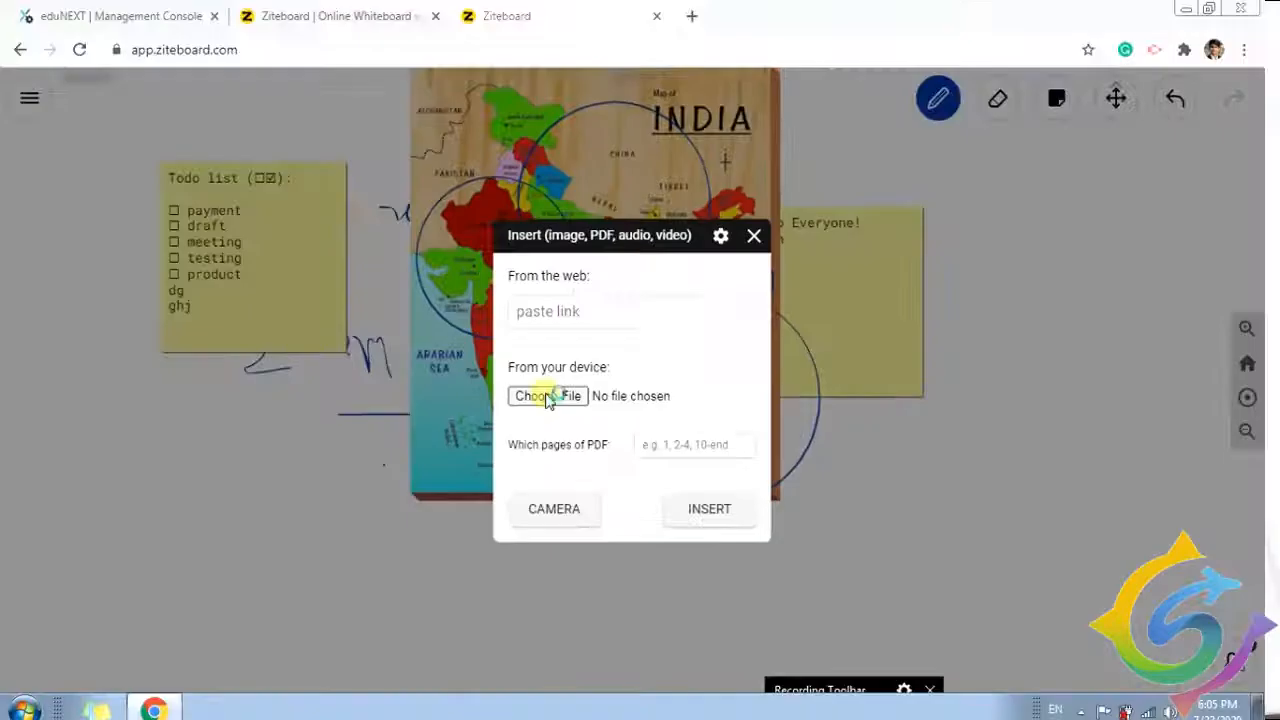
pyautogui.click(320, 390)
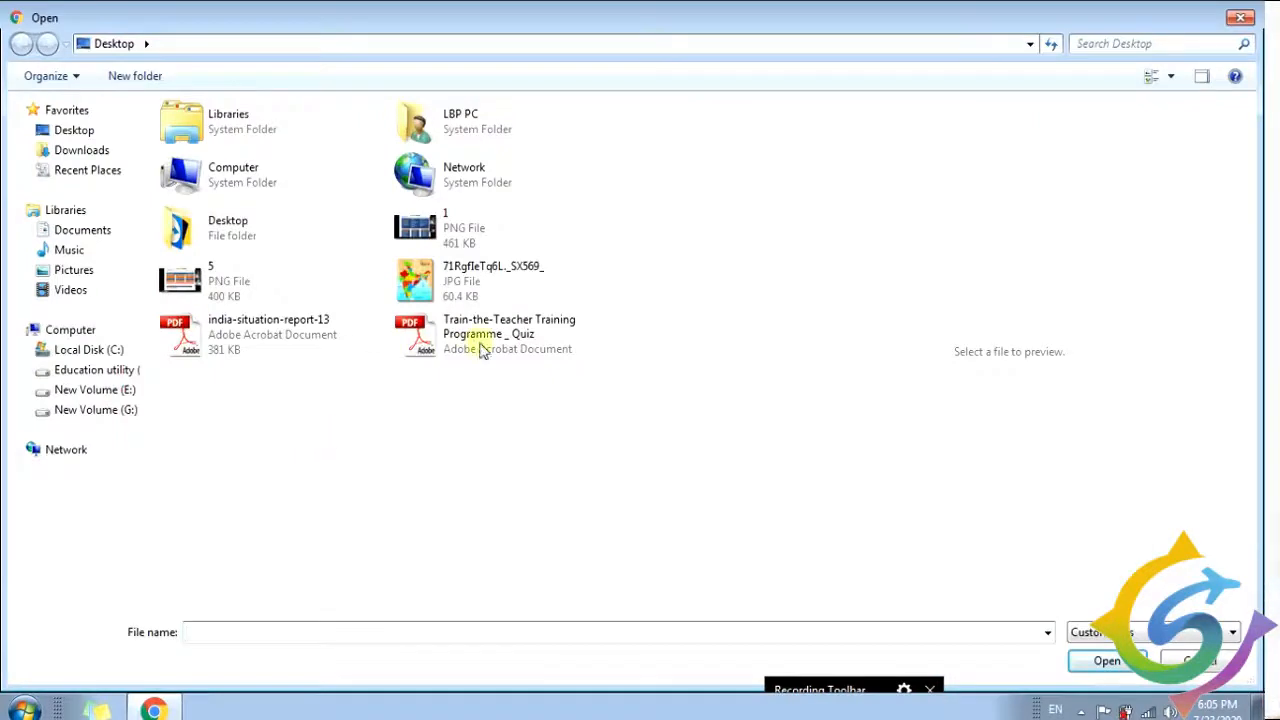
pyautogui.click(262, 322)
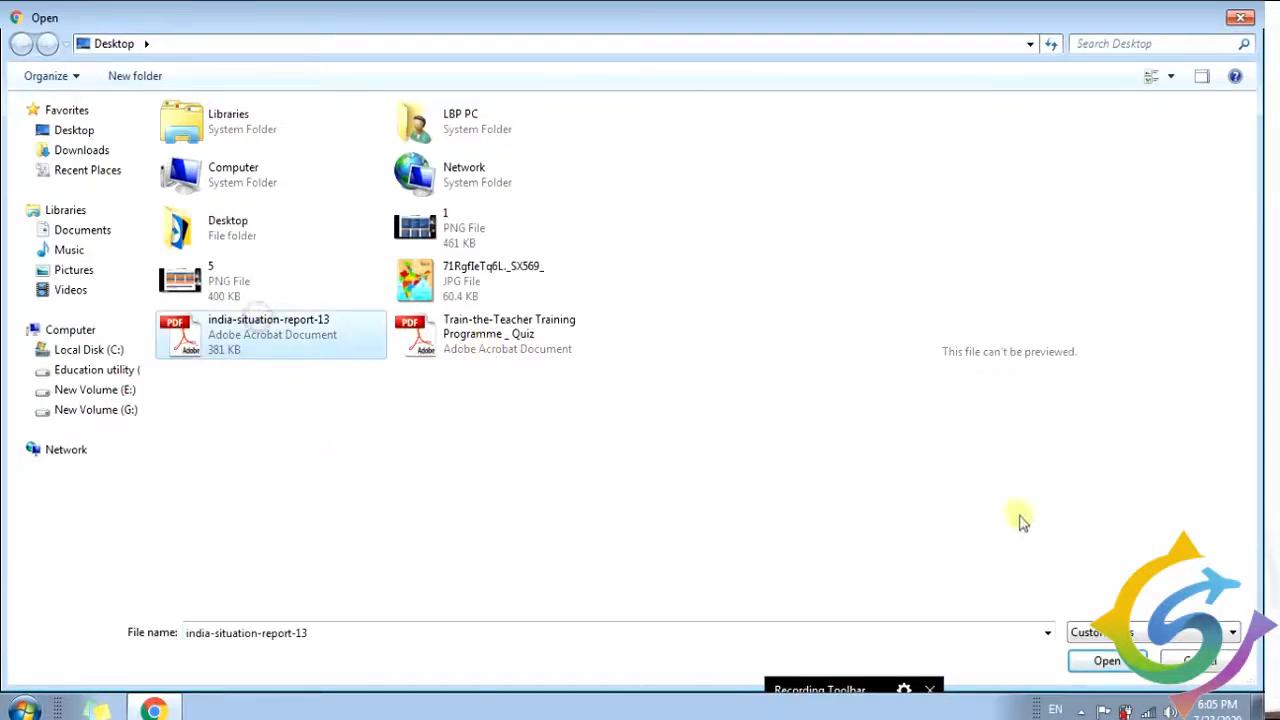
pyautogui.click(1102, 661)
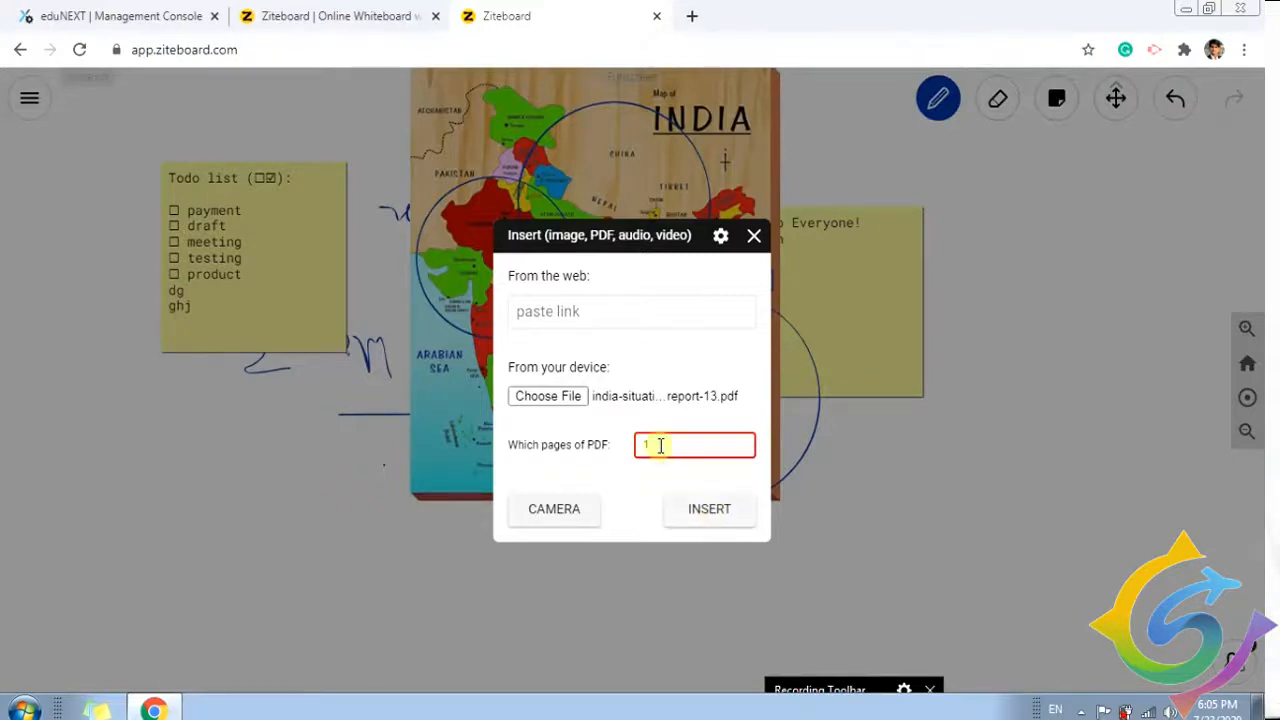
pyautogui.click(702, 515)
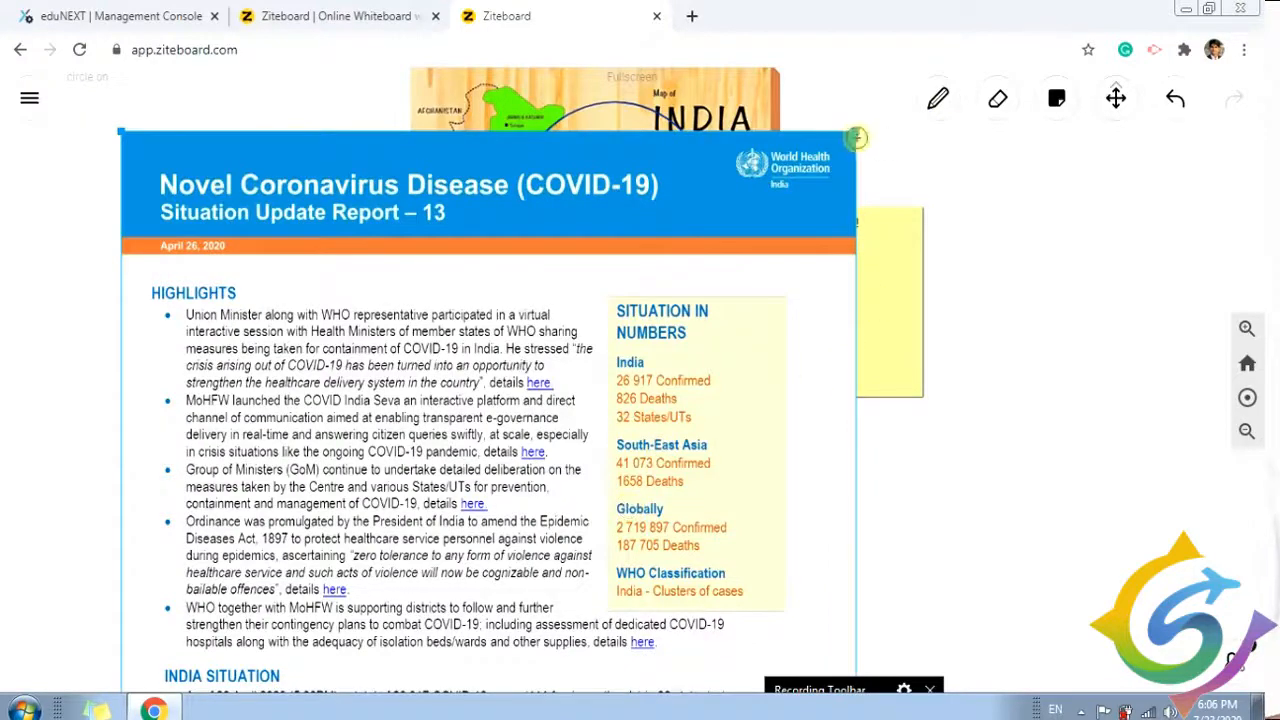
# Step: Move the COVID-19 report page directly below the India map and look through its contents
pyautogui.moveTo(847, 144); pyautogui.dragTo(645, 525)
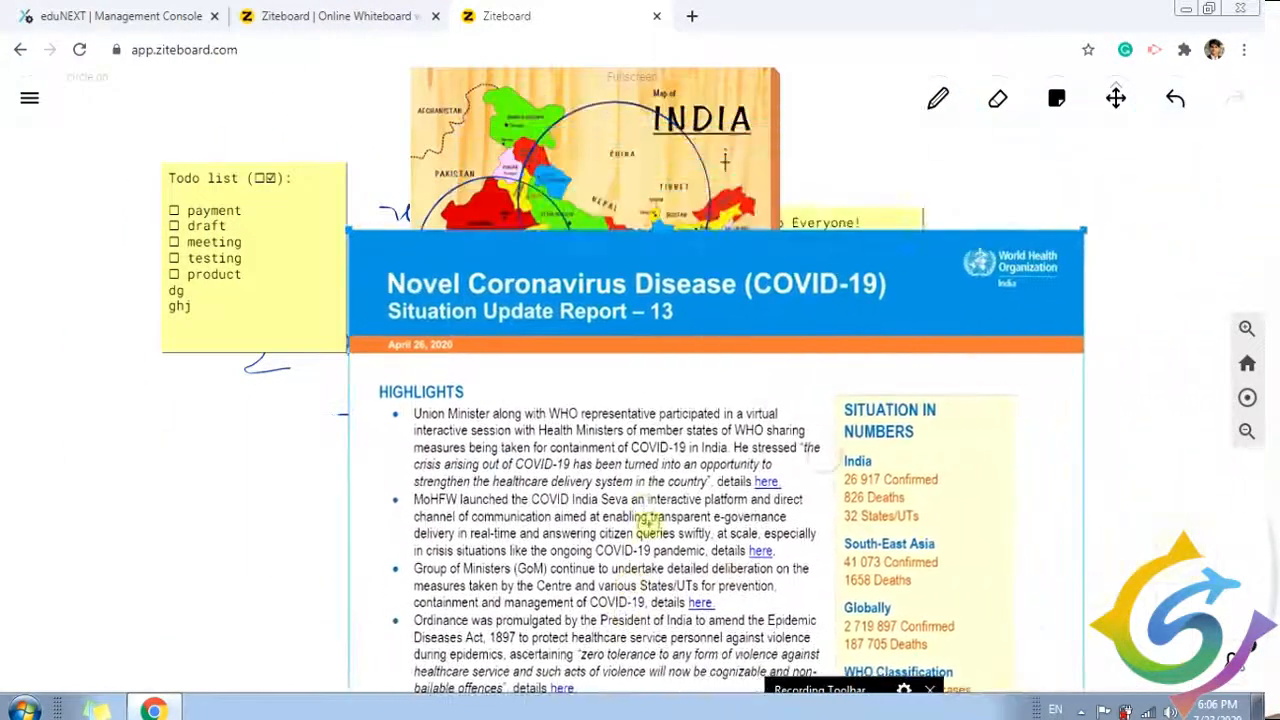
pyautogui.moveTo(614, 334); pyautogui.dragTo(543, 617)
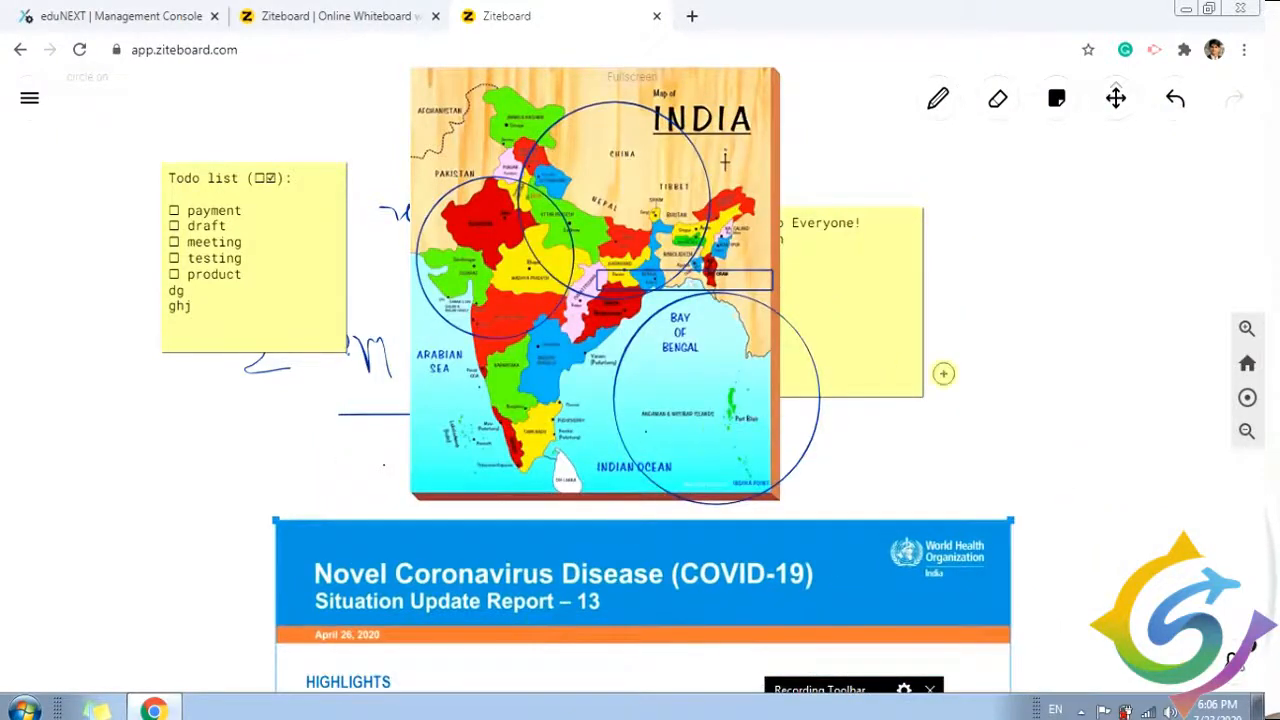
pyautogui.scroll(-6, 809, 560)
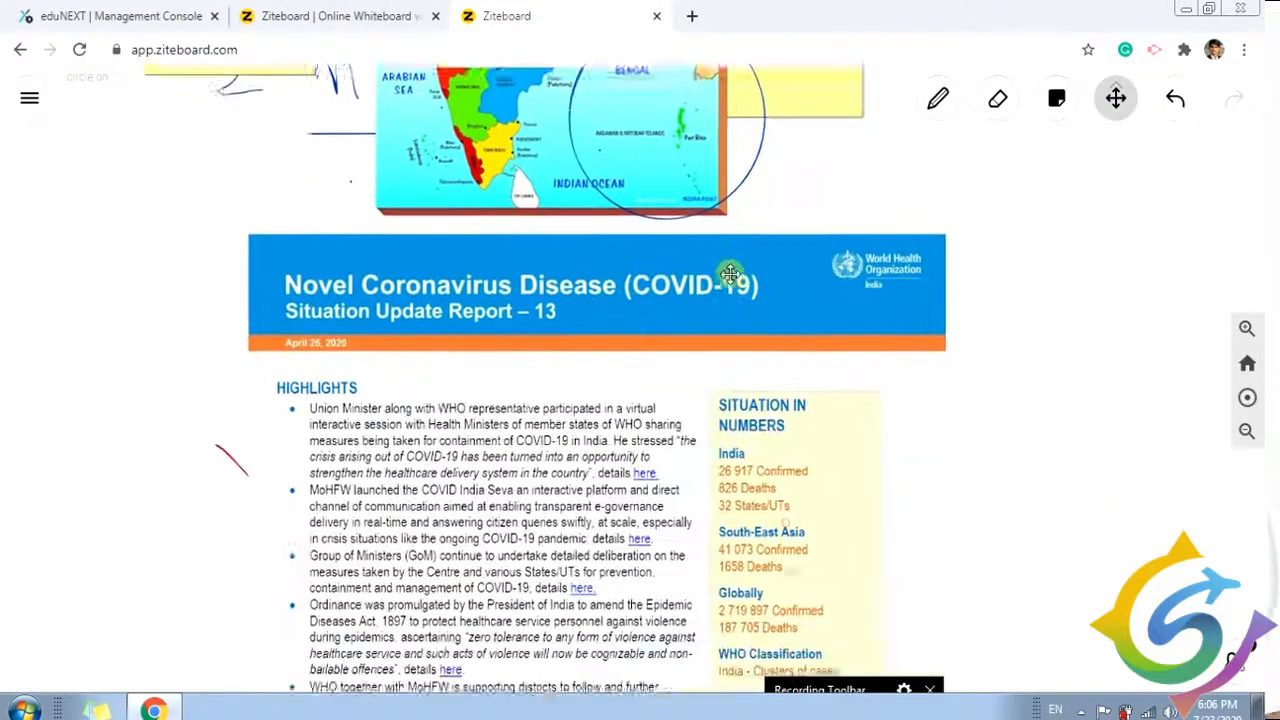
pyautogui.scroll(-5, 719, 303)
pyautogui.scroll(5, 646, 423)
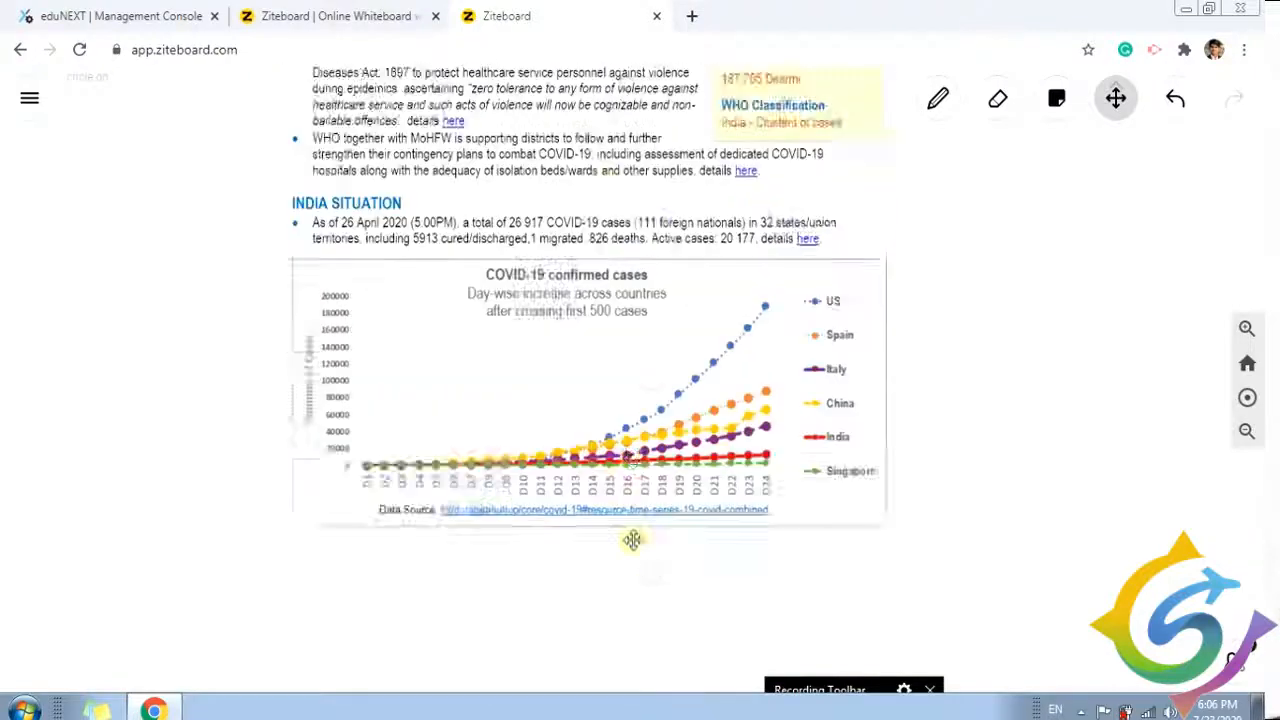
pyautogui.scroll(2, 592, 553)
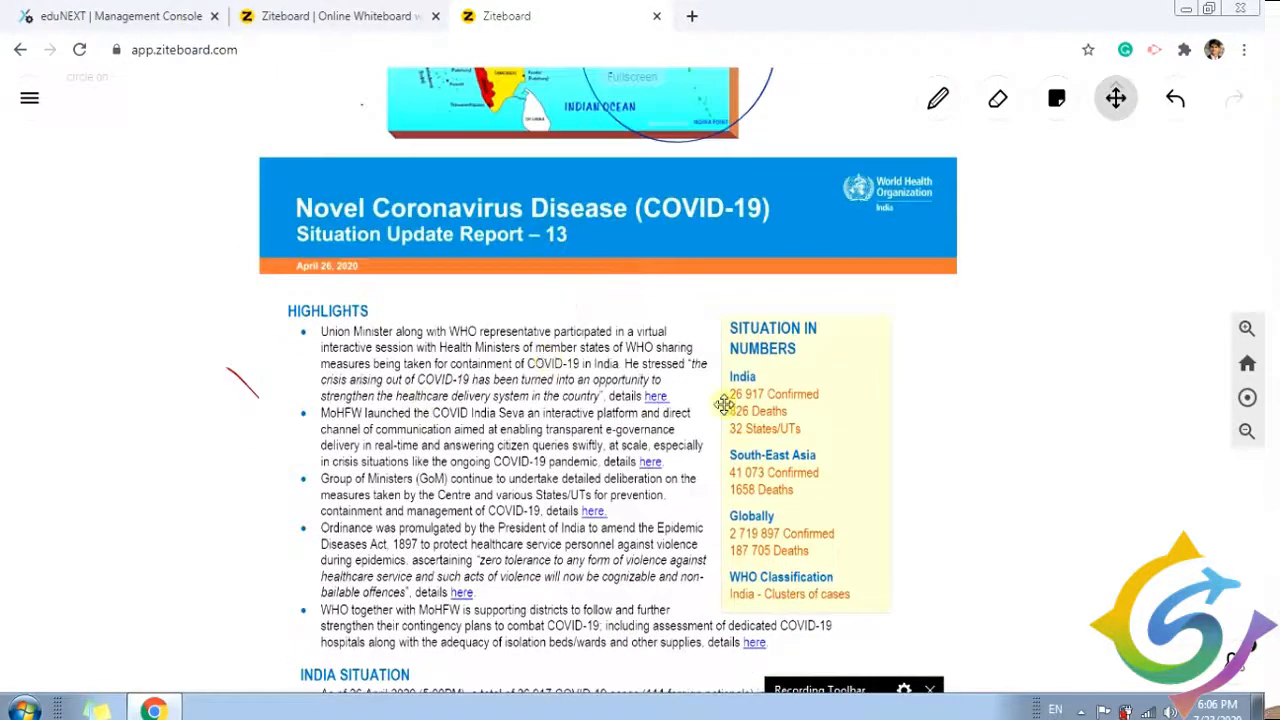
# Step: Export the board as PDF docs from the A4 pages, with the owner's saved e-mail address as recipient
pyautogui.click(30, 104)
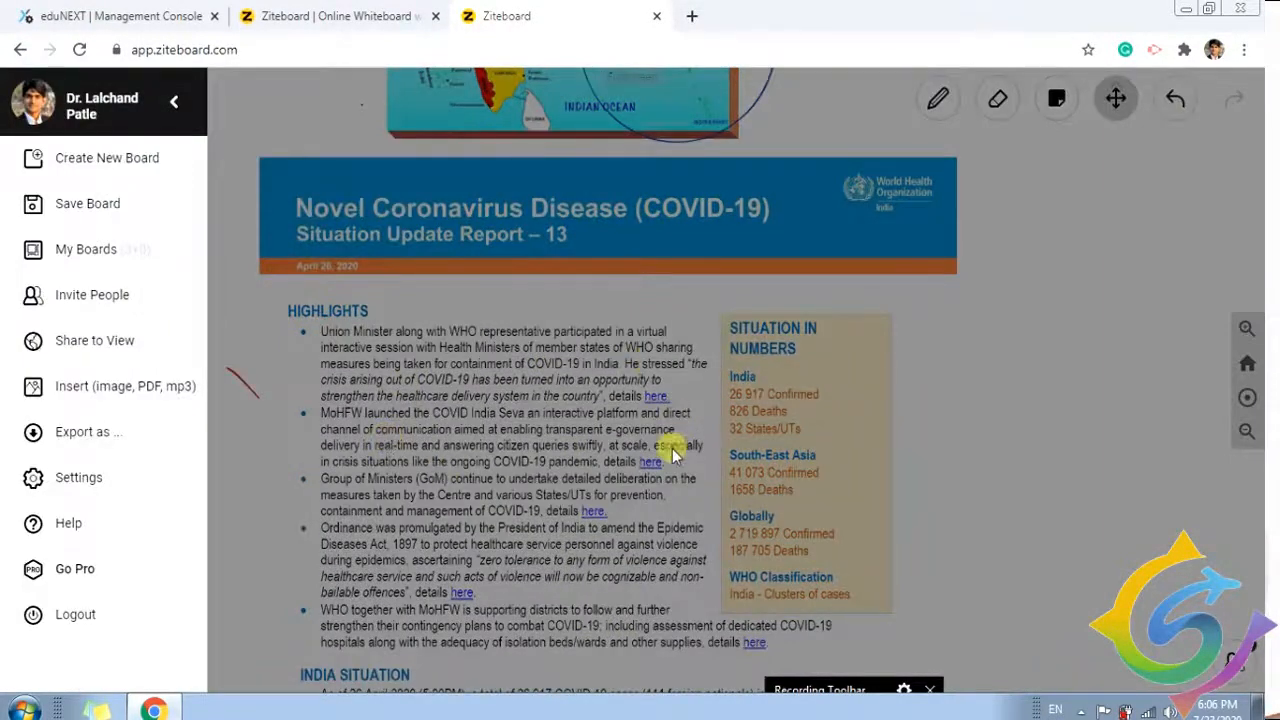
pyautogui.click(872, 385)
pyautogui.click(30, 98)
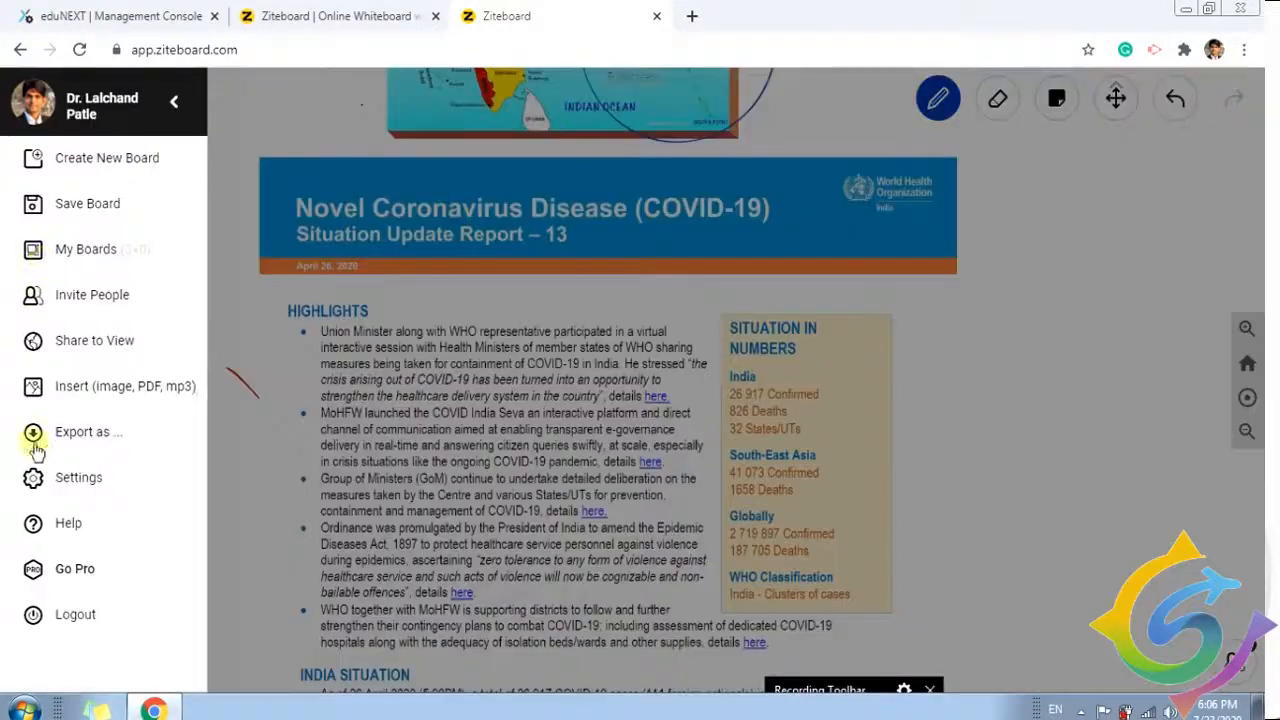
pyautogui.click(80, 440)
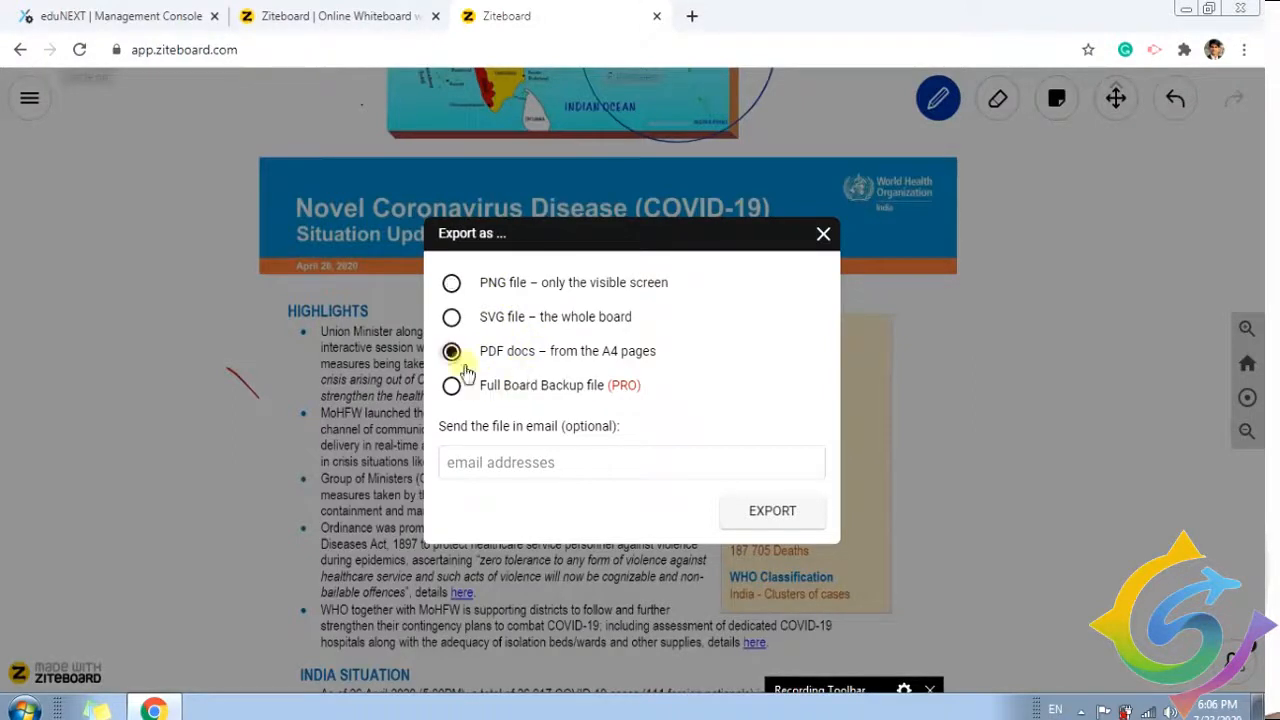
pyautogui.click(508, 462)
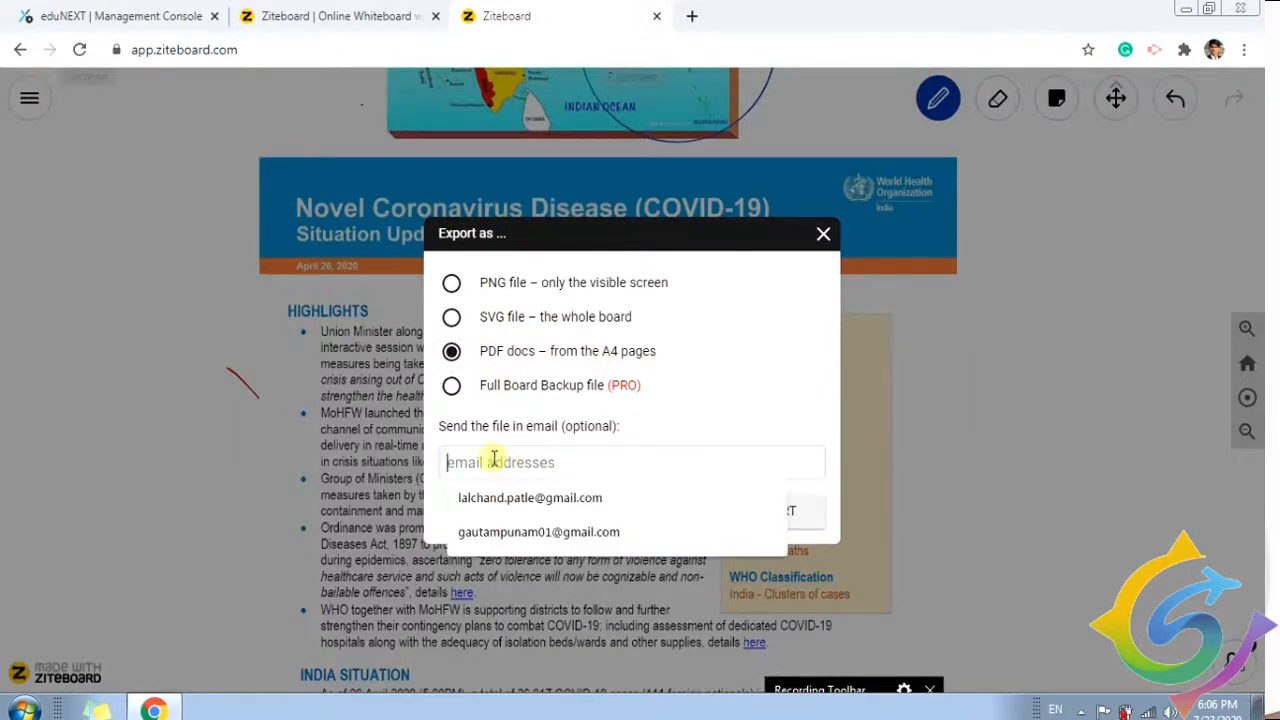
pyautogui.click(563, 486)
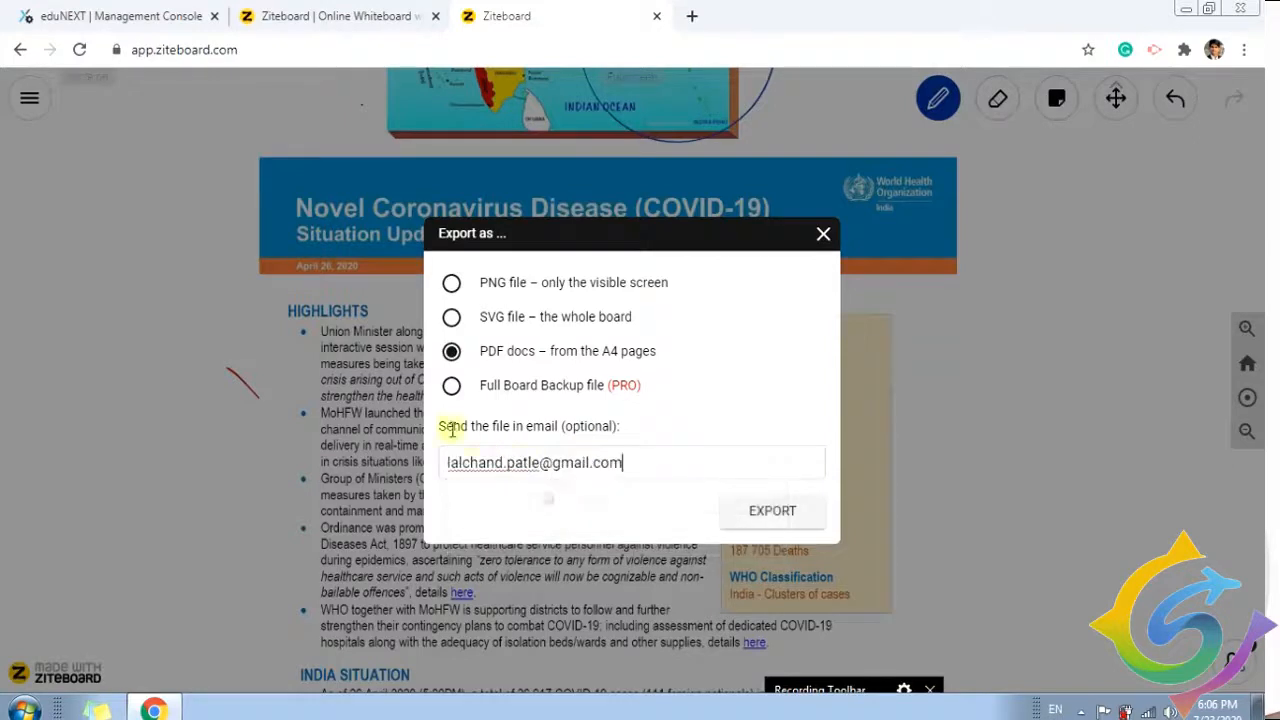
pyautogui.click(774, 512)
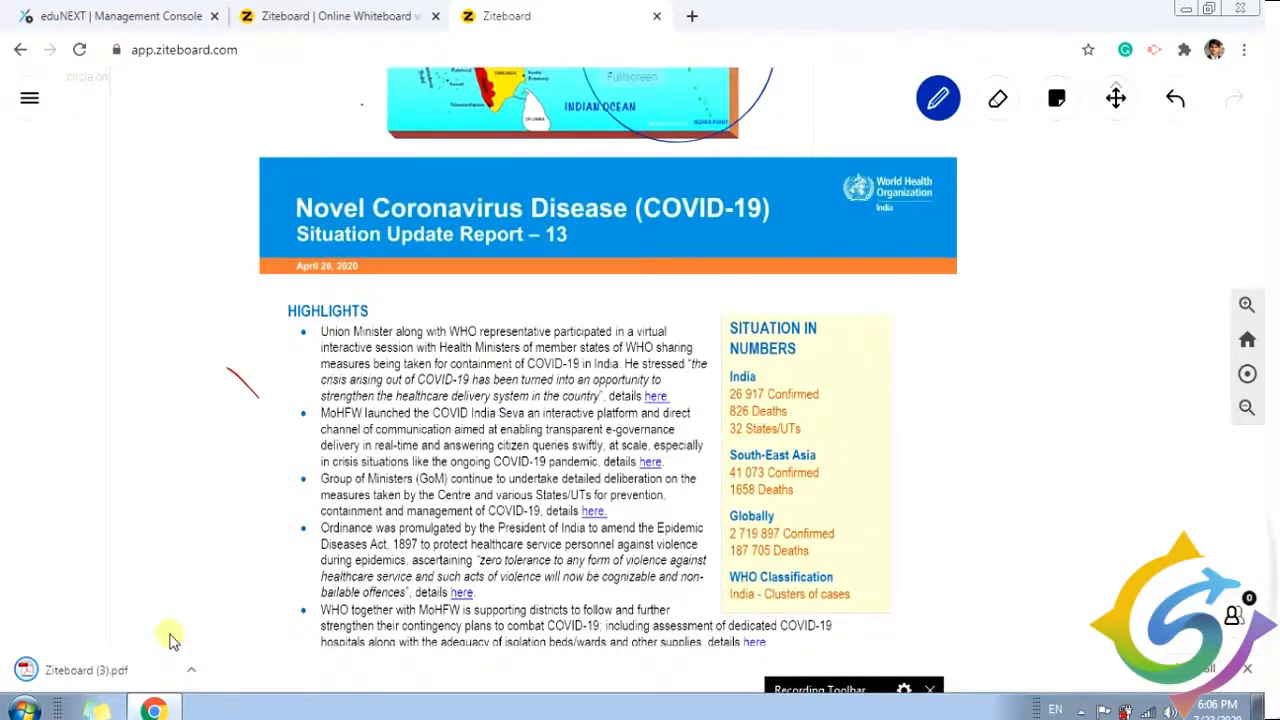
# Step: Open the exported Ziteboard (3).pdf, look through both pages, and close it
pyautogui.click(60, 669)
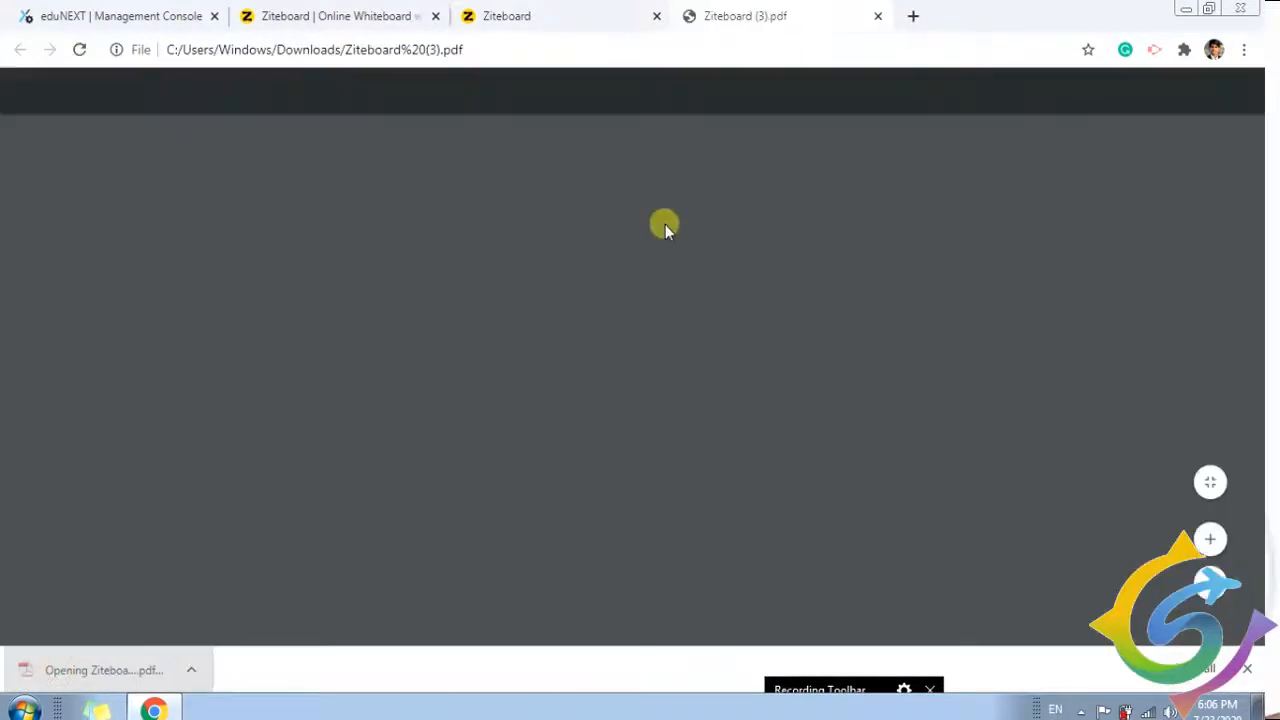
pyautogui.scroll(-5, 840, 335)
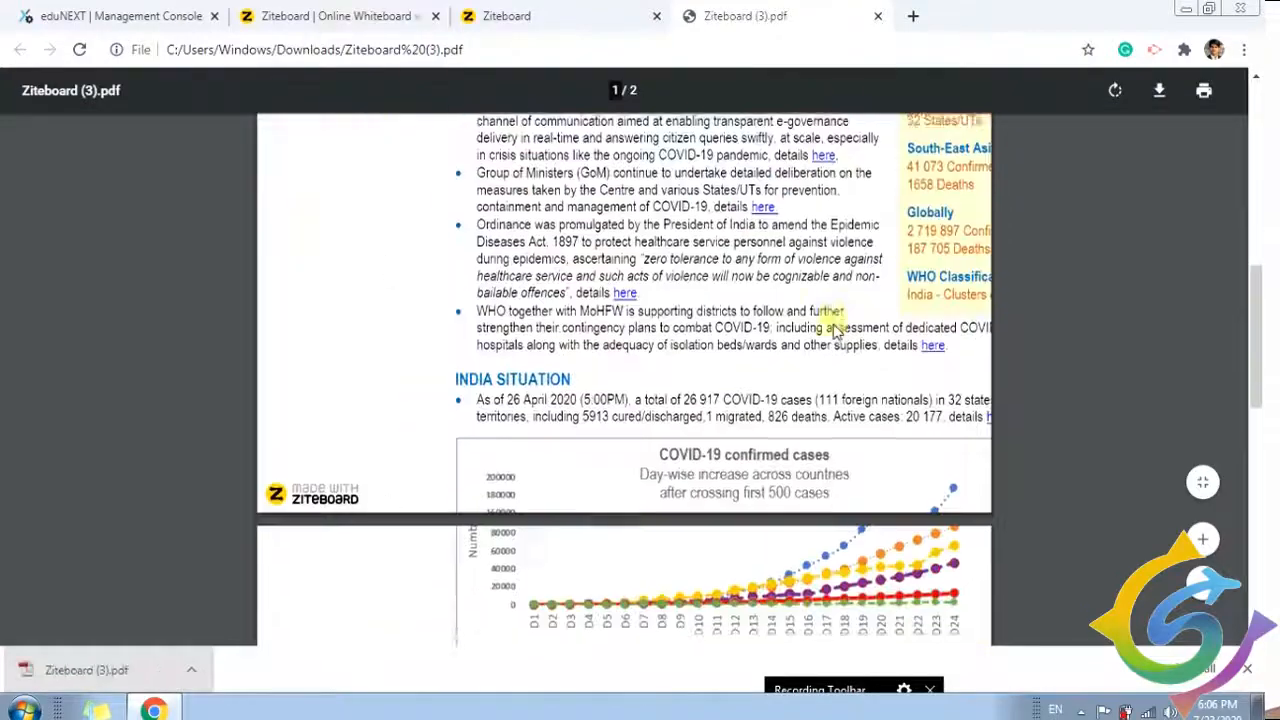
pyautogui.scroll(-5, 834, 329)
pyautogui.scroll(12, 834, 329)
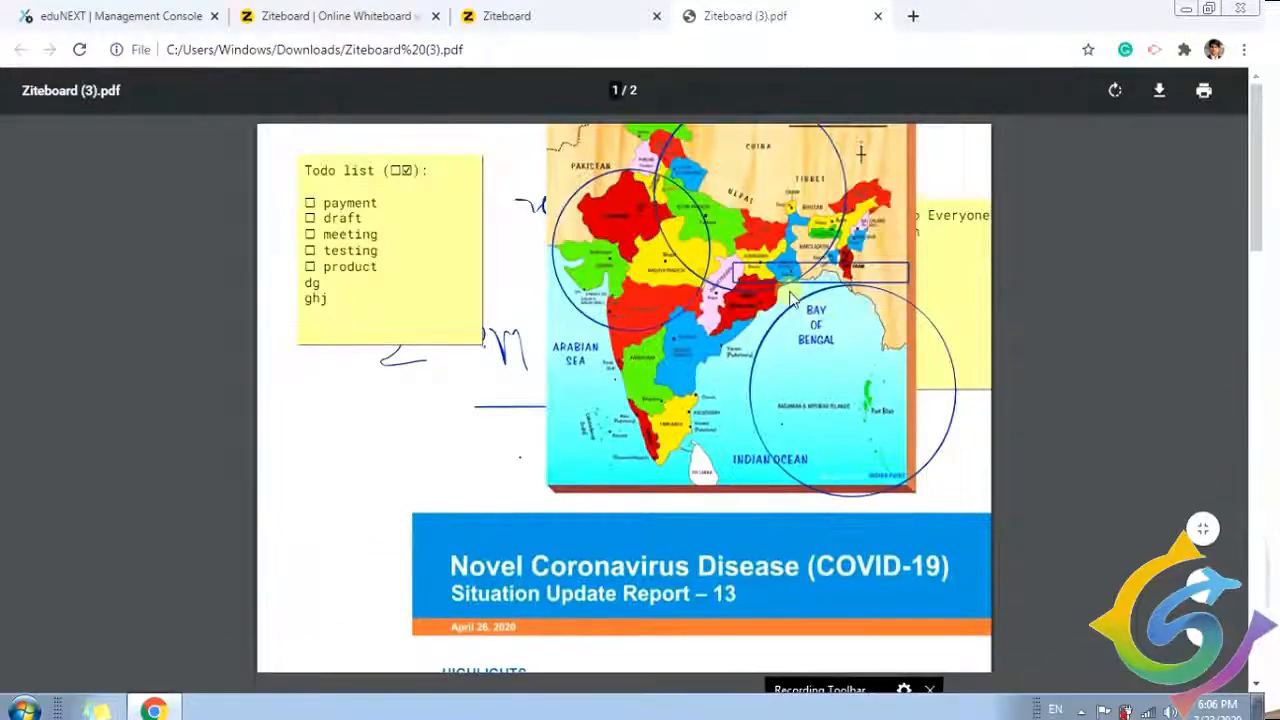
pyautogui.moveTo(1256, 194); pyautogui.dragTo(1262, 440)
pyautogui.click(878, 16)
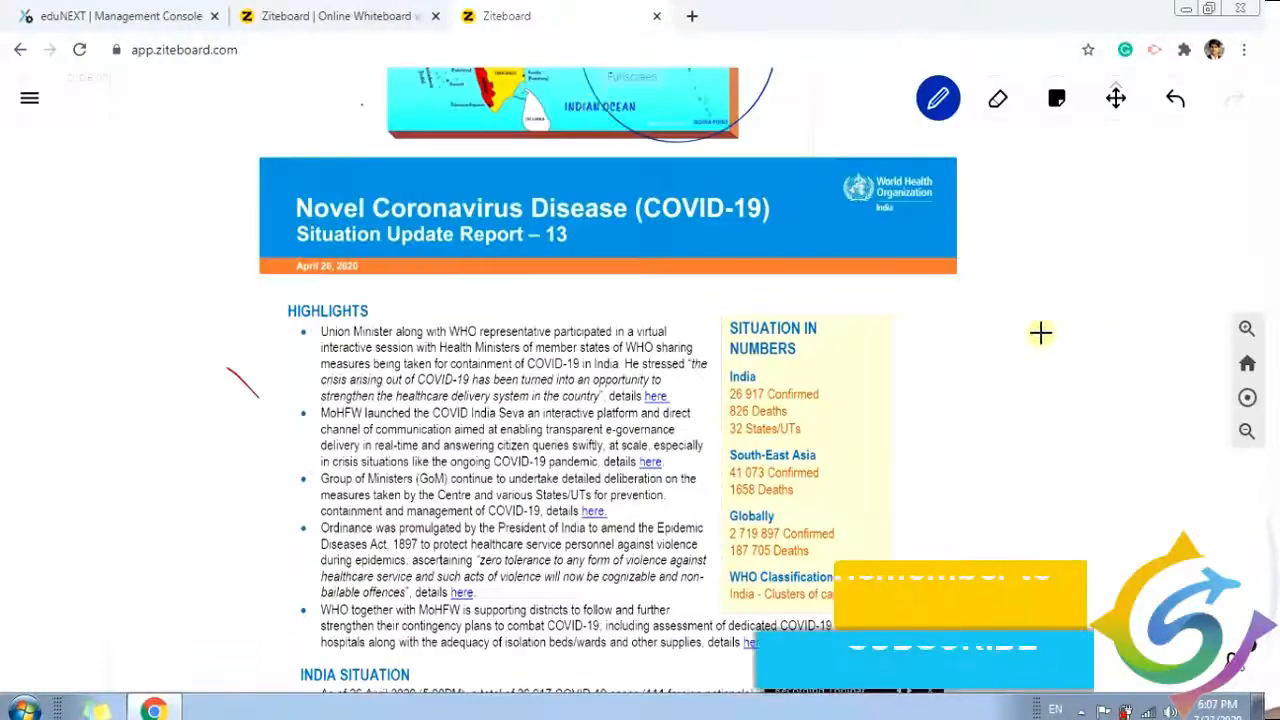
# Step: Zoom out to 90% and bring the India map and both notes back into view
pyautogui.scroll(3, 1040, 333)
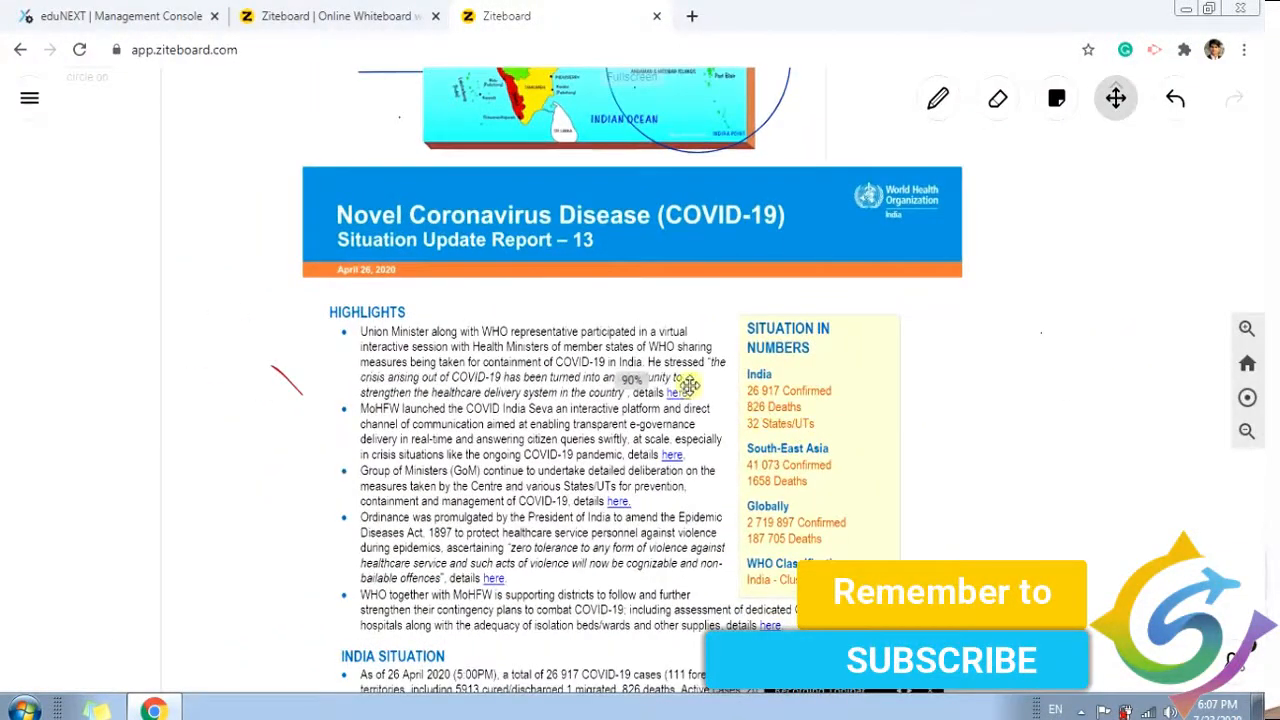
pyautogui.scroll(5, 690, 385)
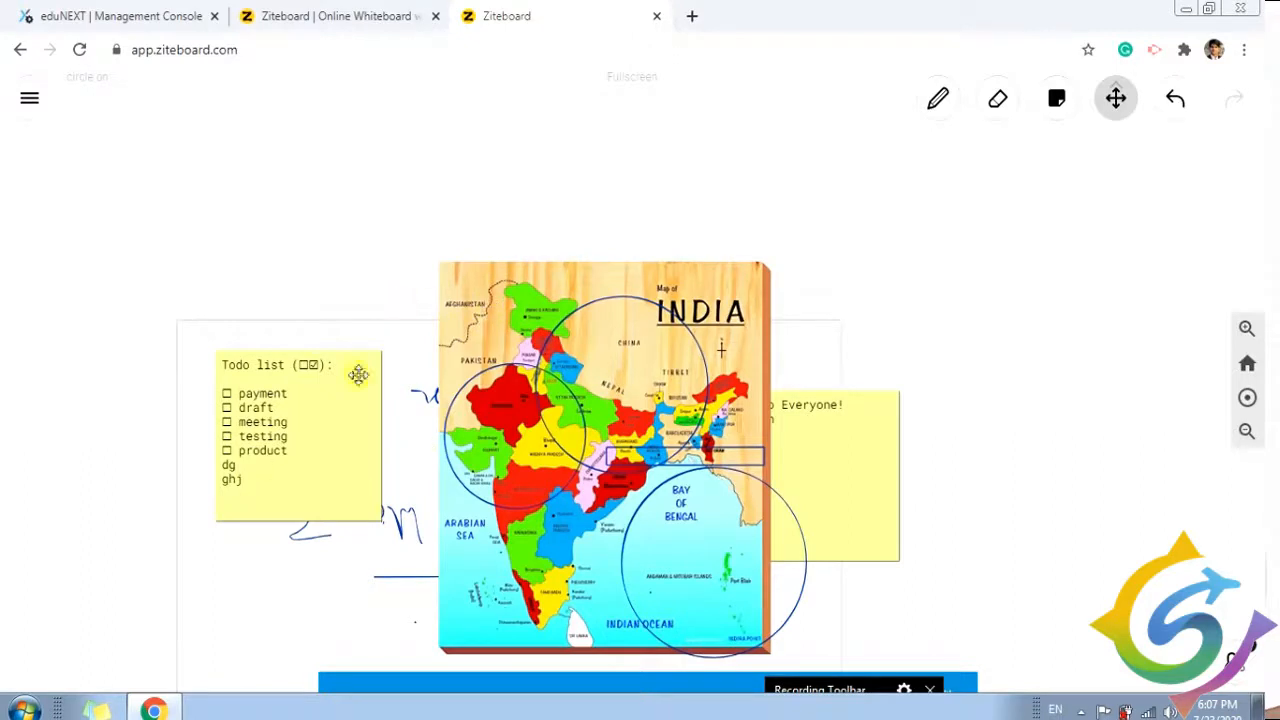
pyautogui.moveTo(907, 345); pyautogui.dragTo(891, 277)
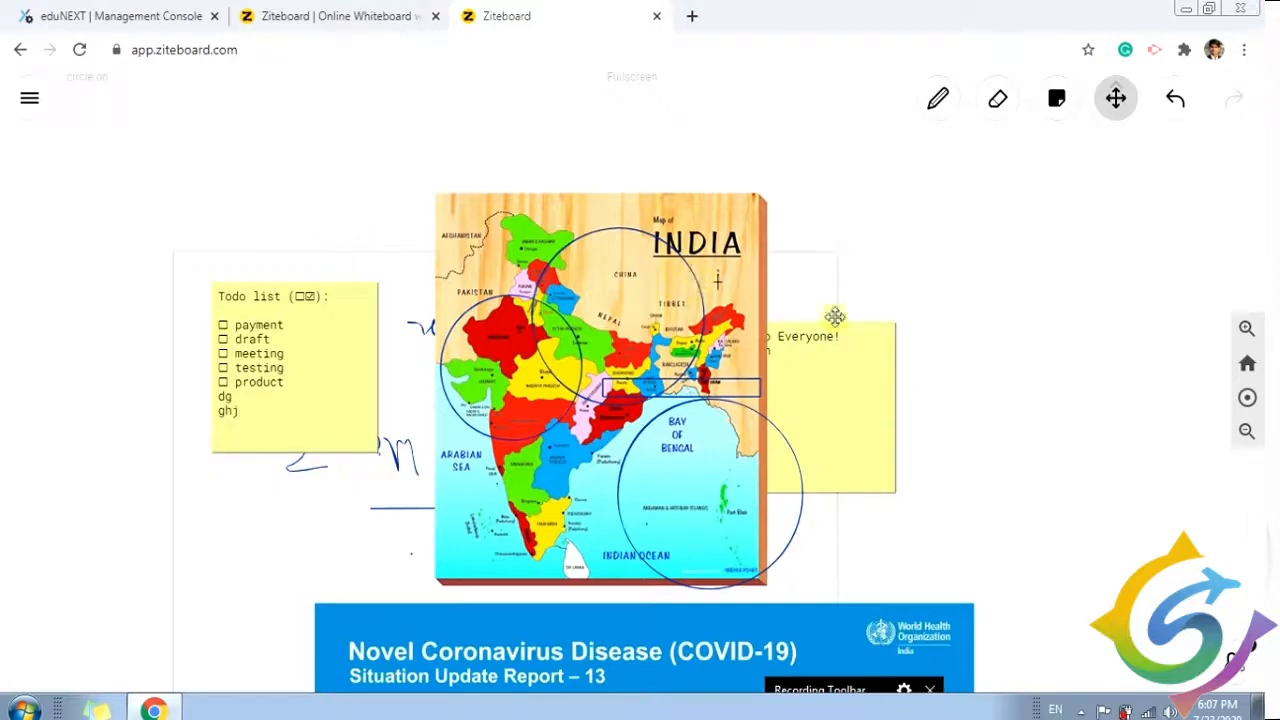
# Step: Open the board settings and turn on shape recognition, zoom snapping and canvas rotation
pyautogui.scroll(-2, 718, 447)
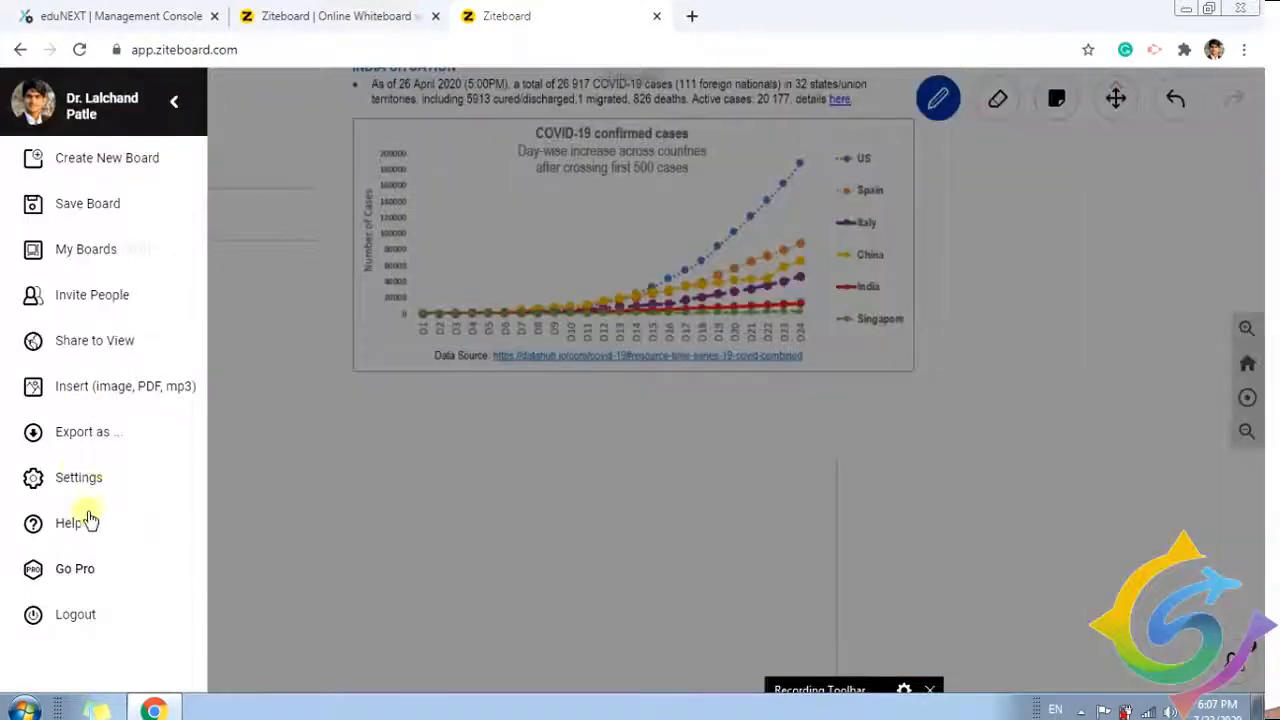
pyautogui.click(78, 480)
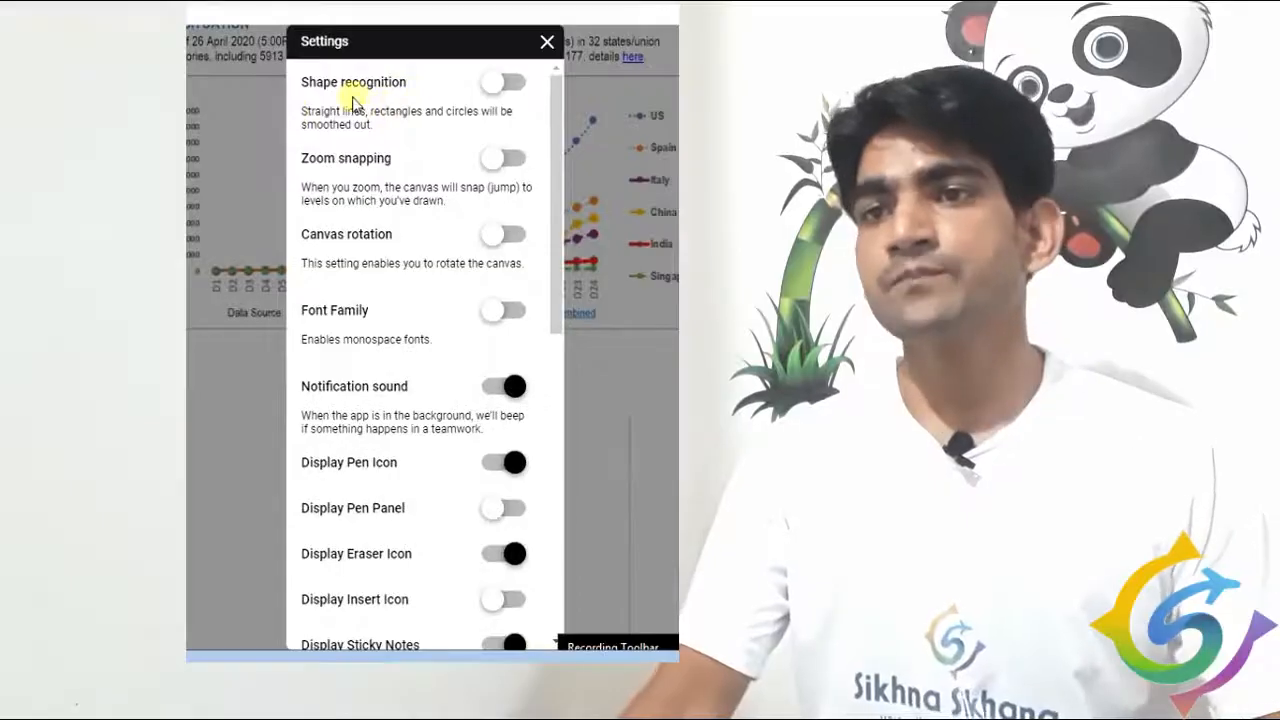
pyautogui.click(506, 83)
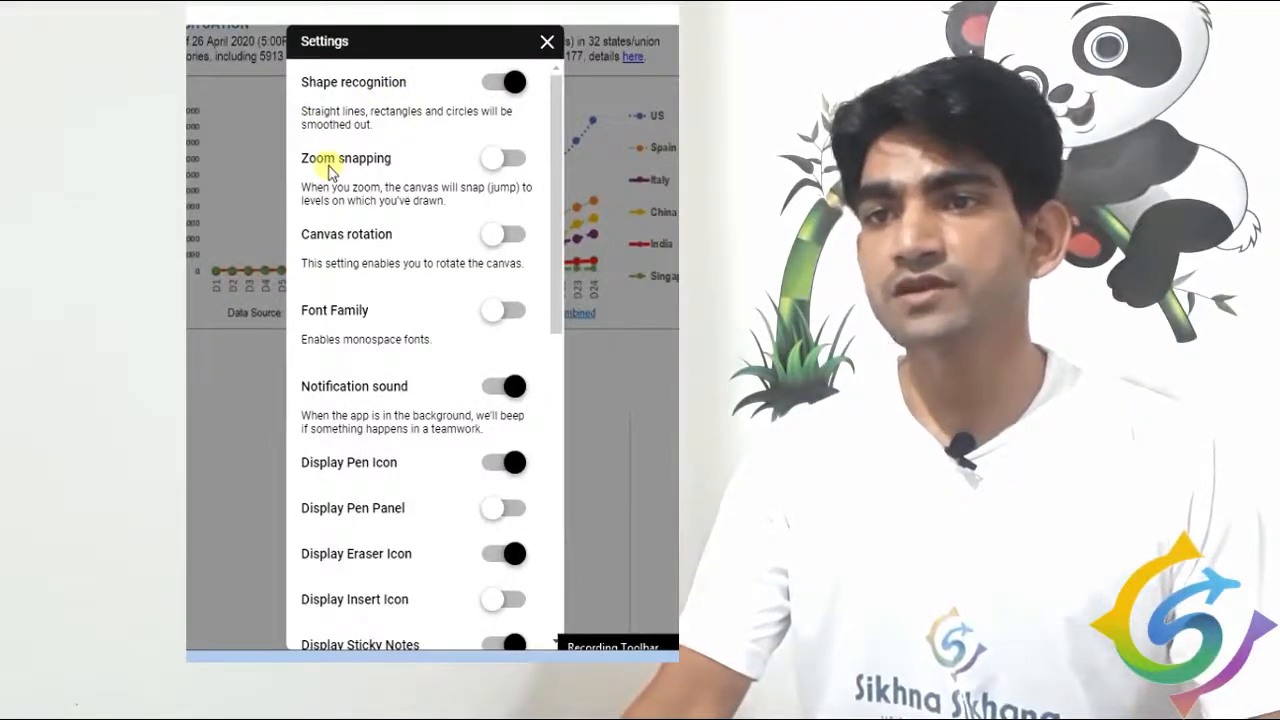
pyautogui.click(506, 158)
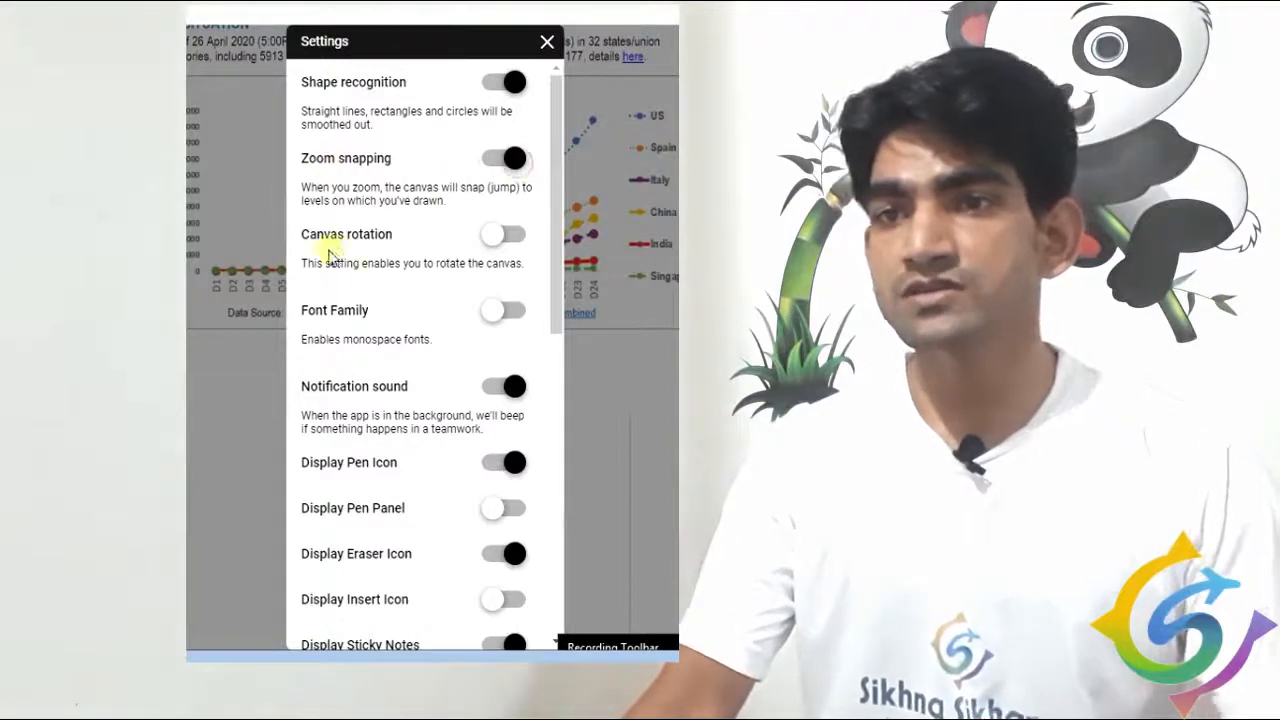
pyautogui.click(505, 234)
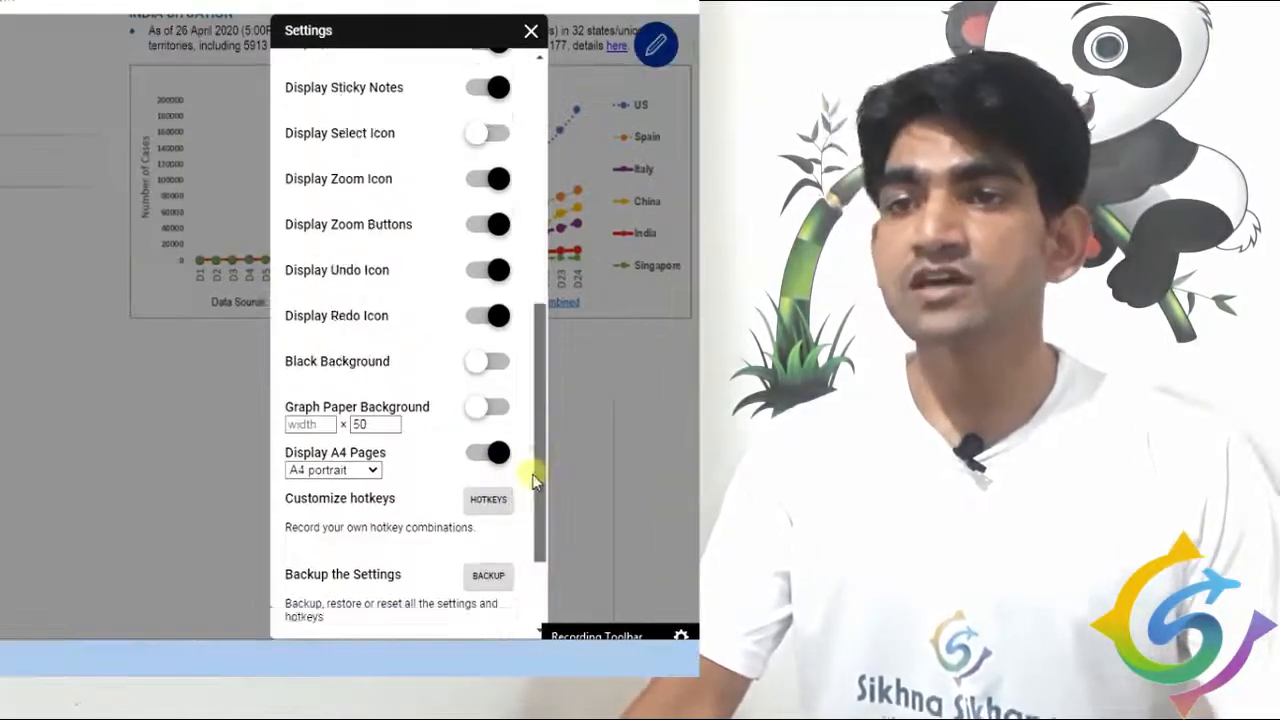
# Step: Try the black background and hide the Redo icon, restoring both settings
pyautogui.scroll(-2, 533, 480)
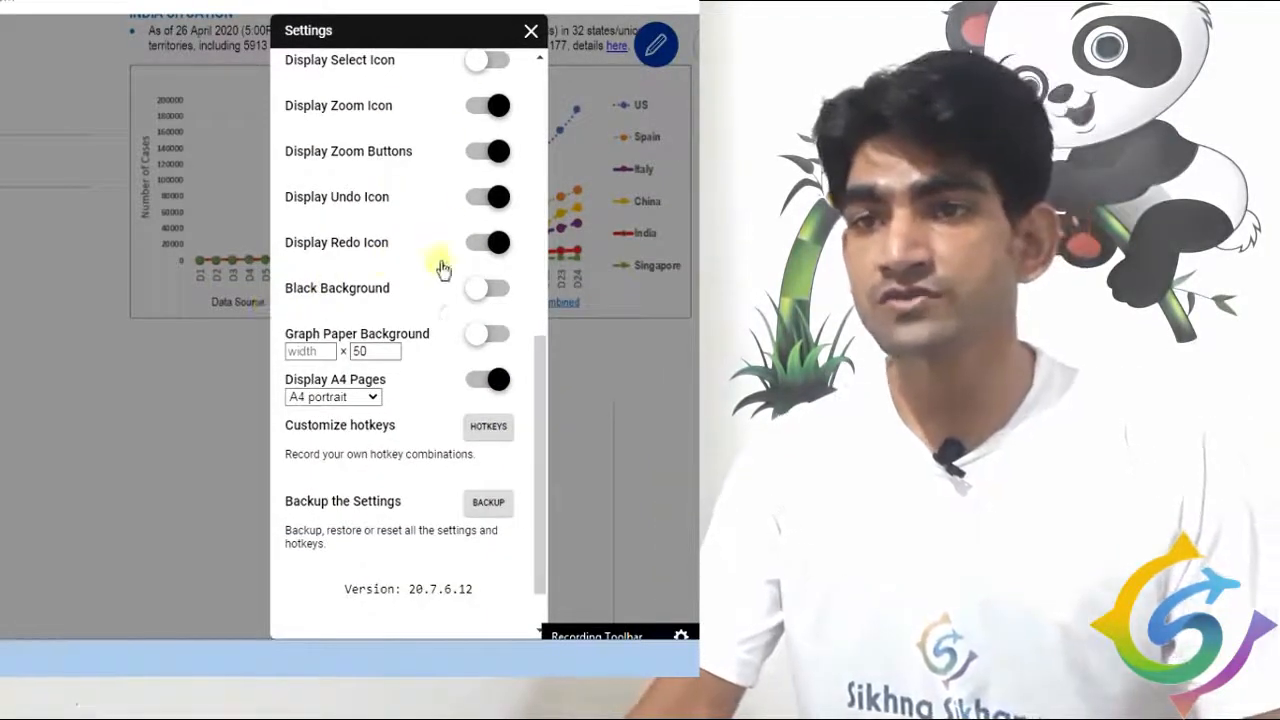
pyautogui.click(497, 290)
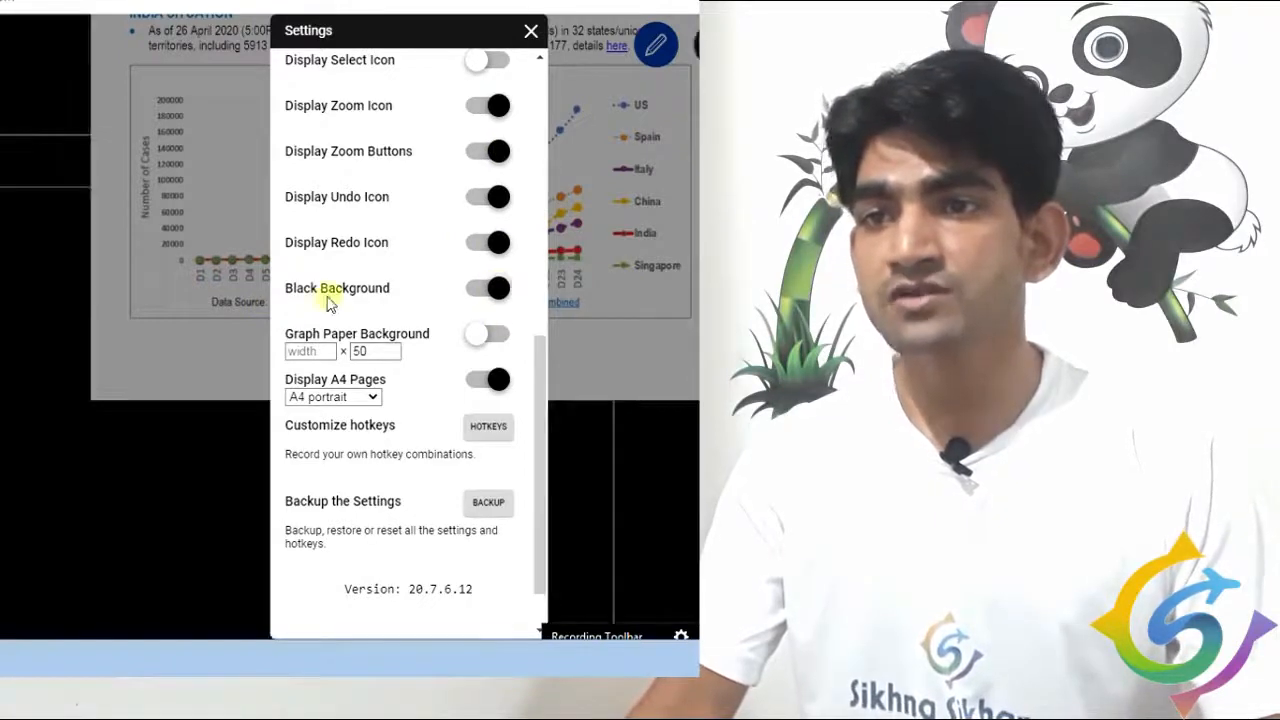
pyautogui.click(477, 292)
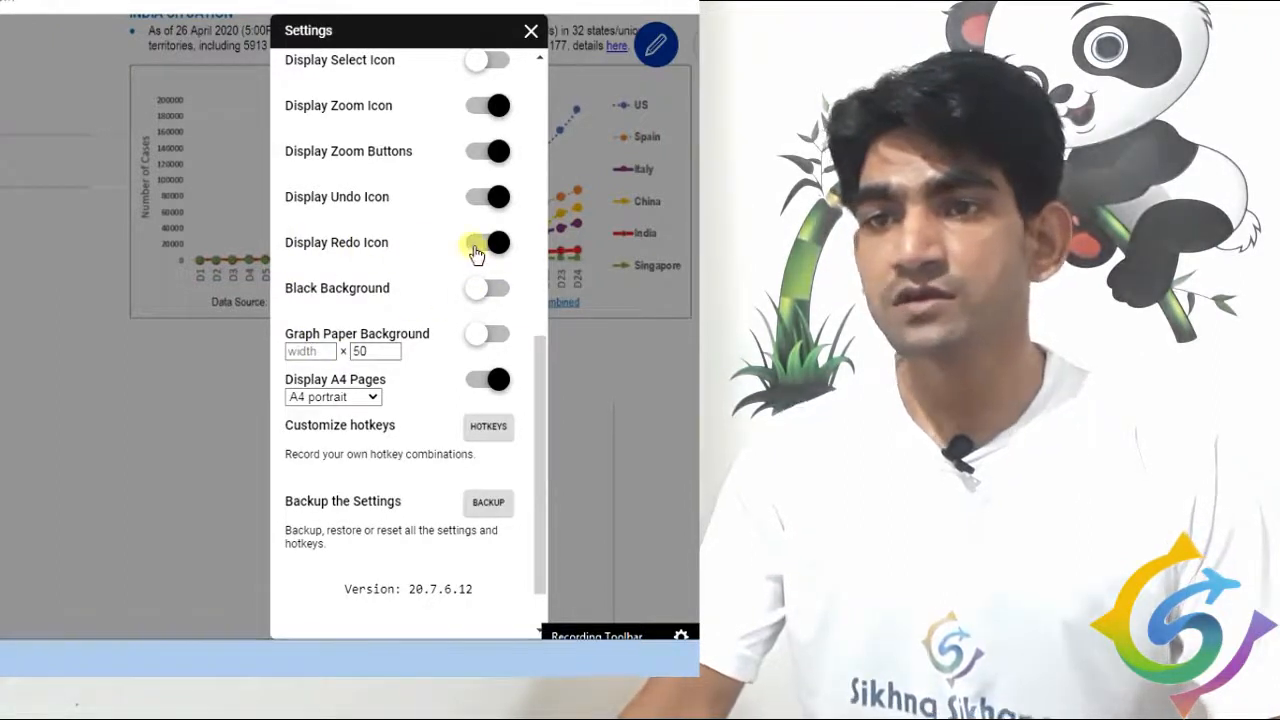
pyautogui.click(485, 249)
pyautogui.click(496, 251)
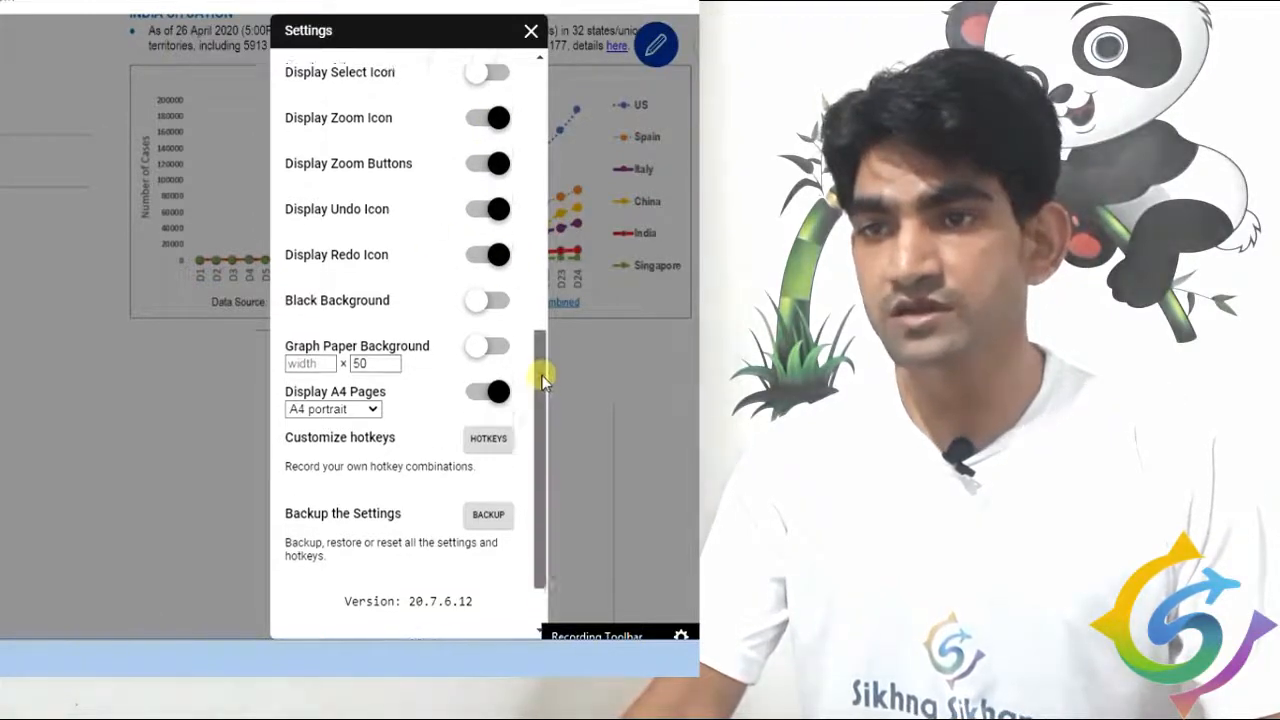
# Step: Turn on the display of the Select icon and the pen panel, and close the settings
pyautogui.scroll(1, 545, 390)
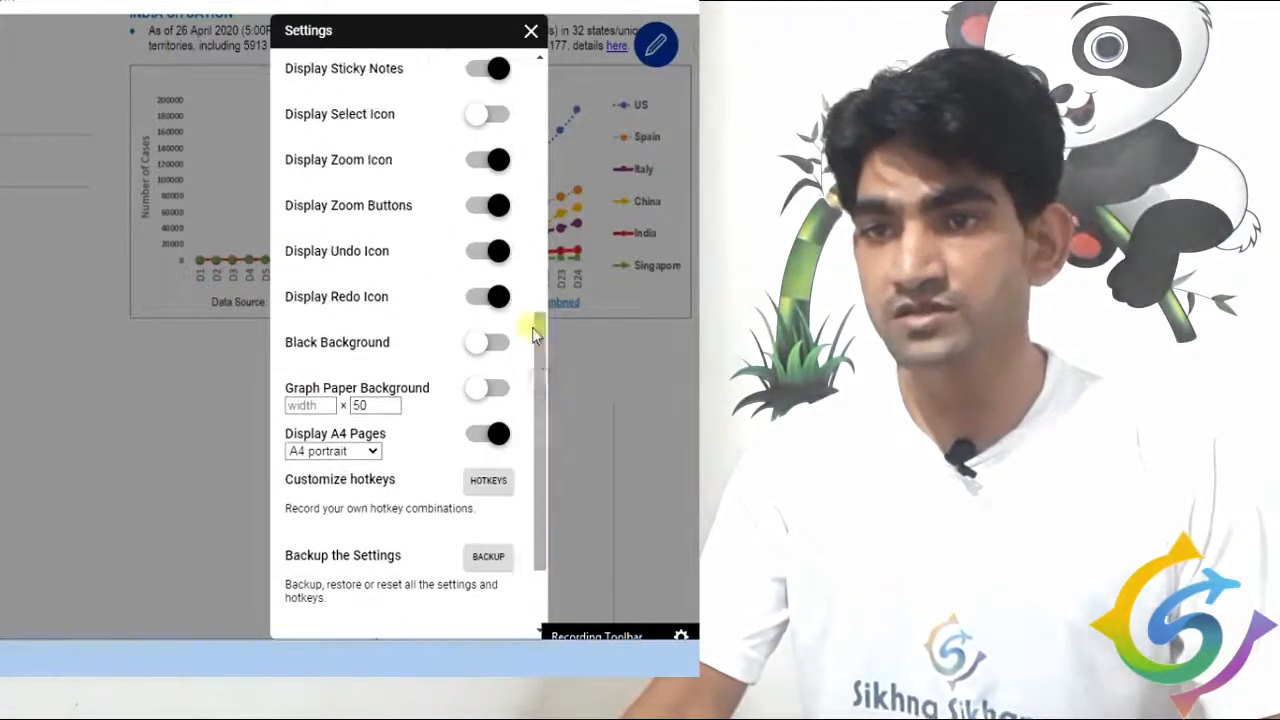
pyautogui.click(495, 117)
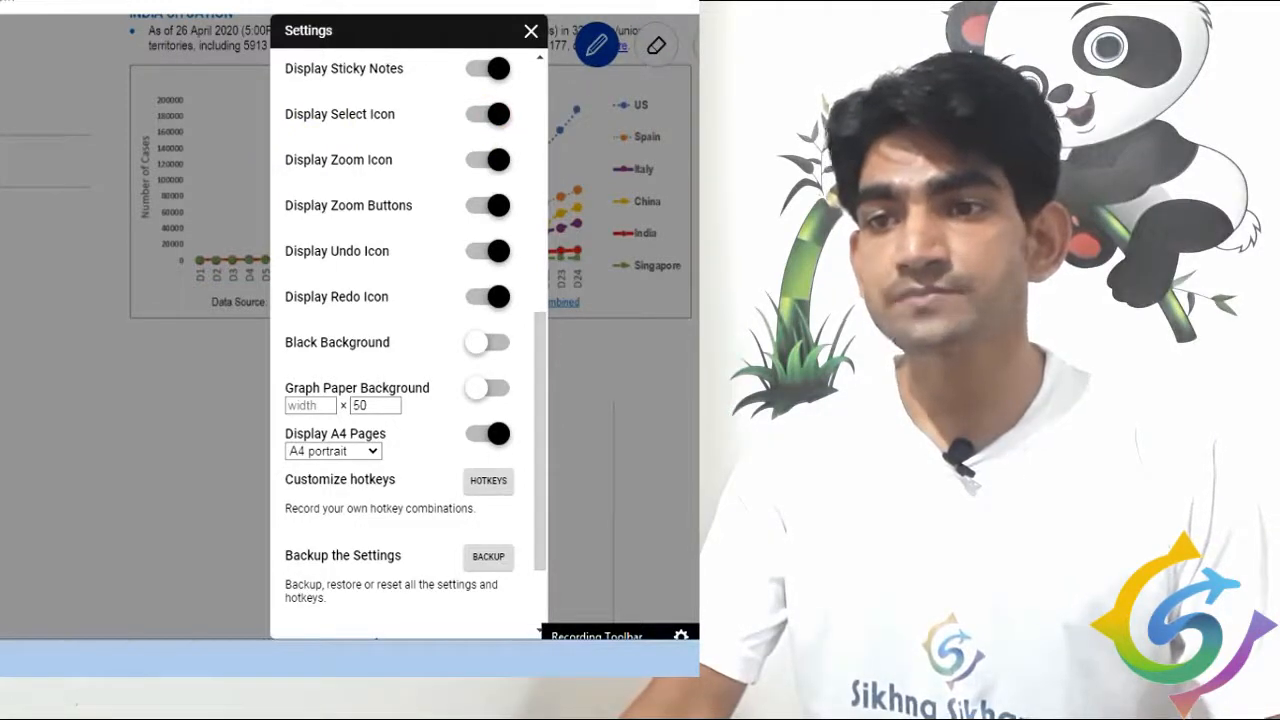
pyautogui.moveTo(534, 338); pyautogui.dragTo(541, 399)
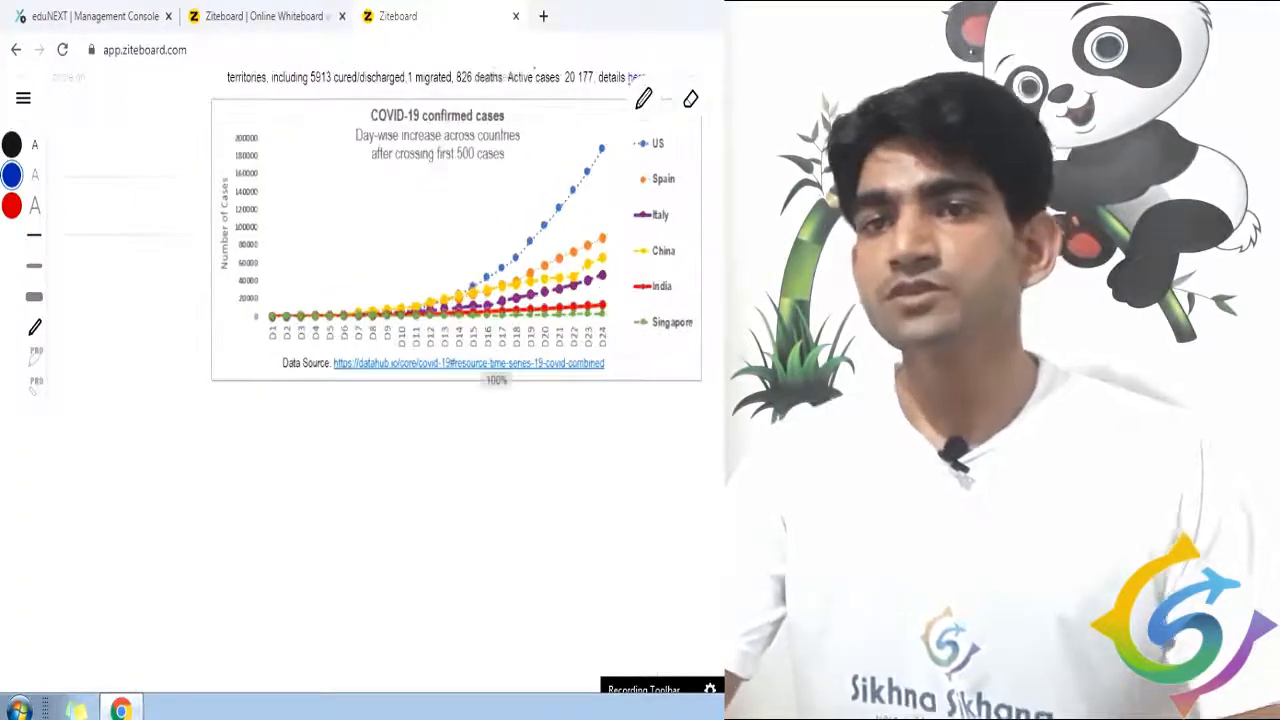
# Step: Select the India map with its overlapping drawings, the Everyone note and the COVID-19 report, move them slightly up and right, and deselect them
pyautogui.scroll(10, 675, 506)
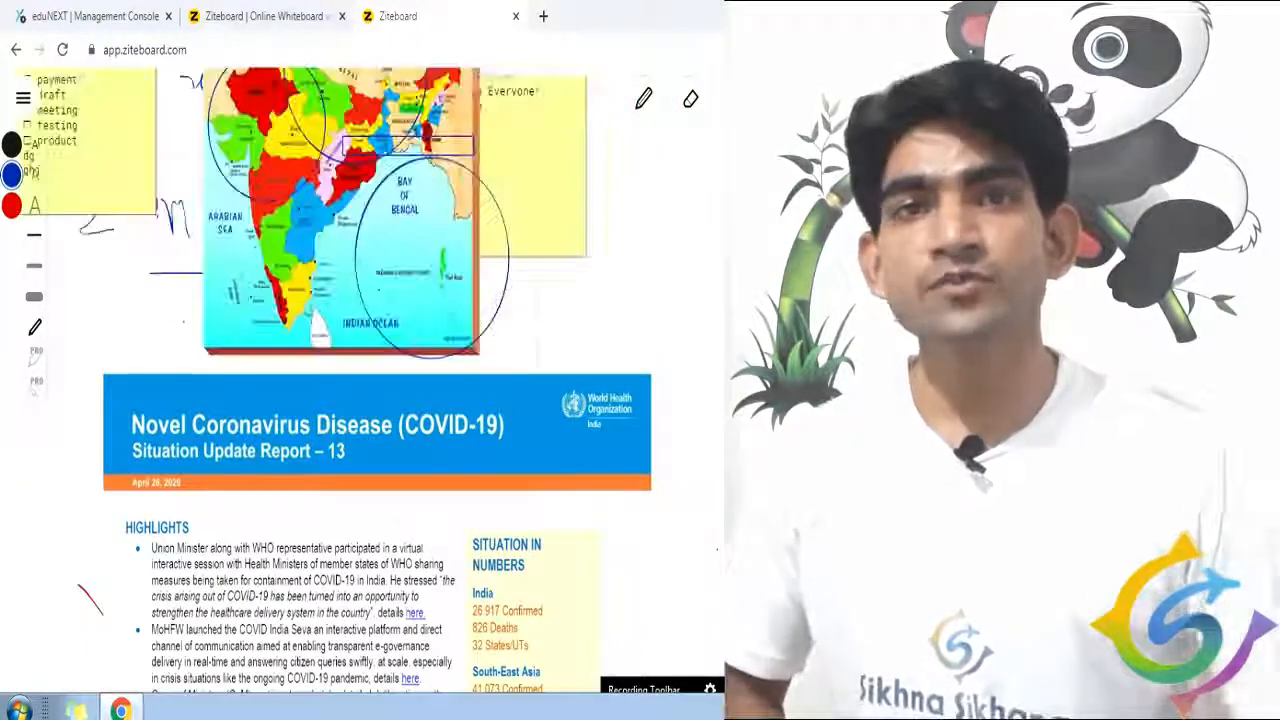
pyautogui.moveTo(162, 250)
pyautogui.mouseDown()
pyautogui.moveTo(428, 488)
pyautogui.moveTo(483, 500)
pyautogui.mouseUp()
pyautogui.moveTo(447, 407); pyautogui.dragTo(549, 275)
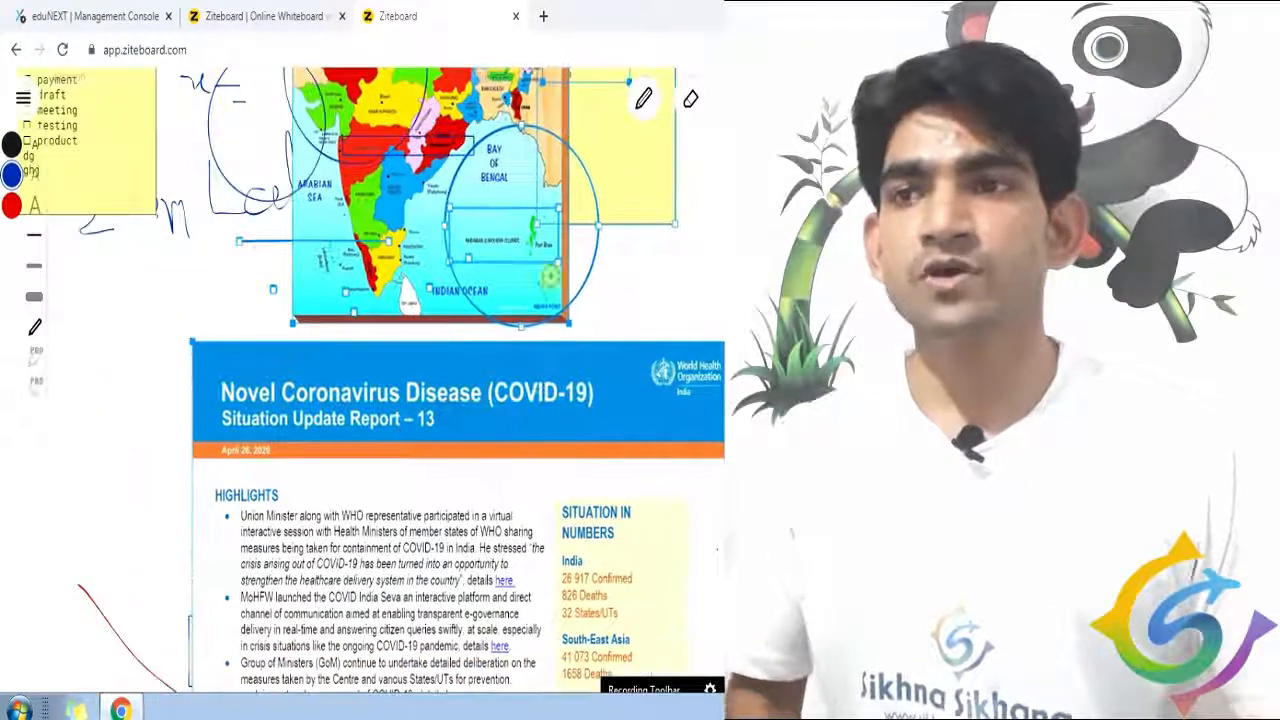
pyautogui.moveTo(327, 414)
pyautogui.mouseDown()
pyautogui.moveTo(427, 449)
pyautogui.moveTo(321, 424)
pyautogui.mouseUp()
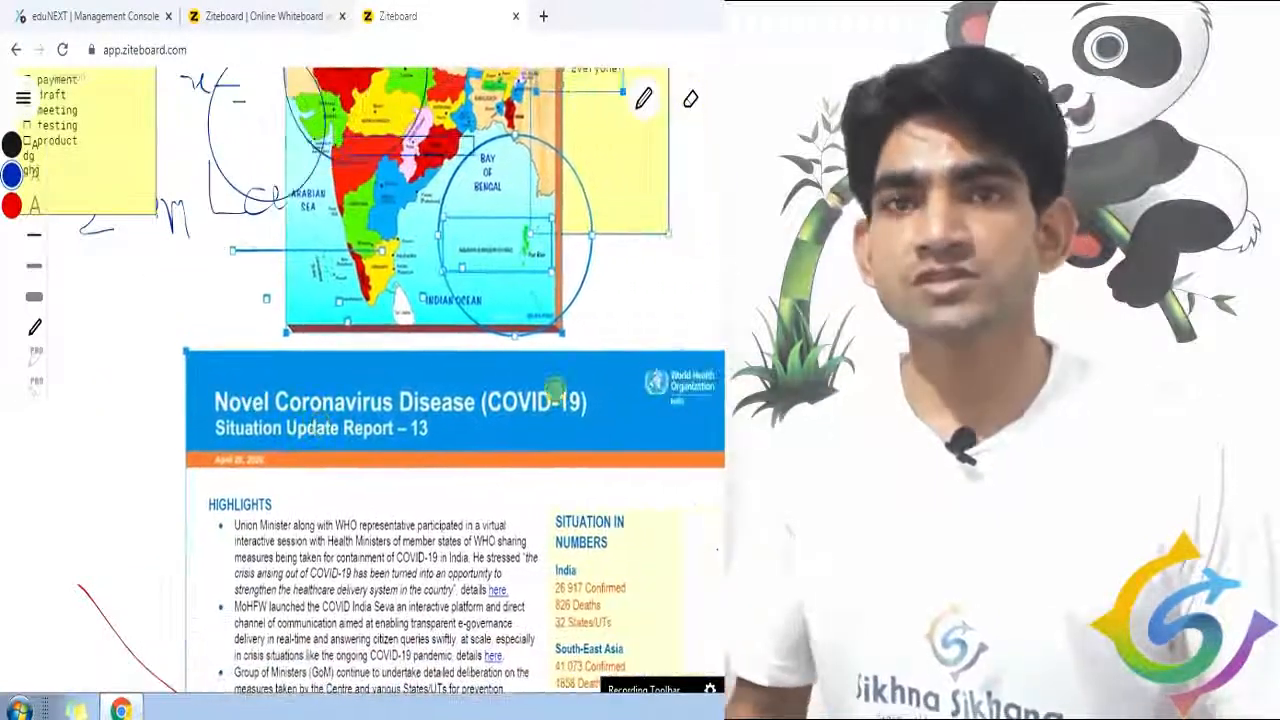
pyautogui.click(698, 327)
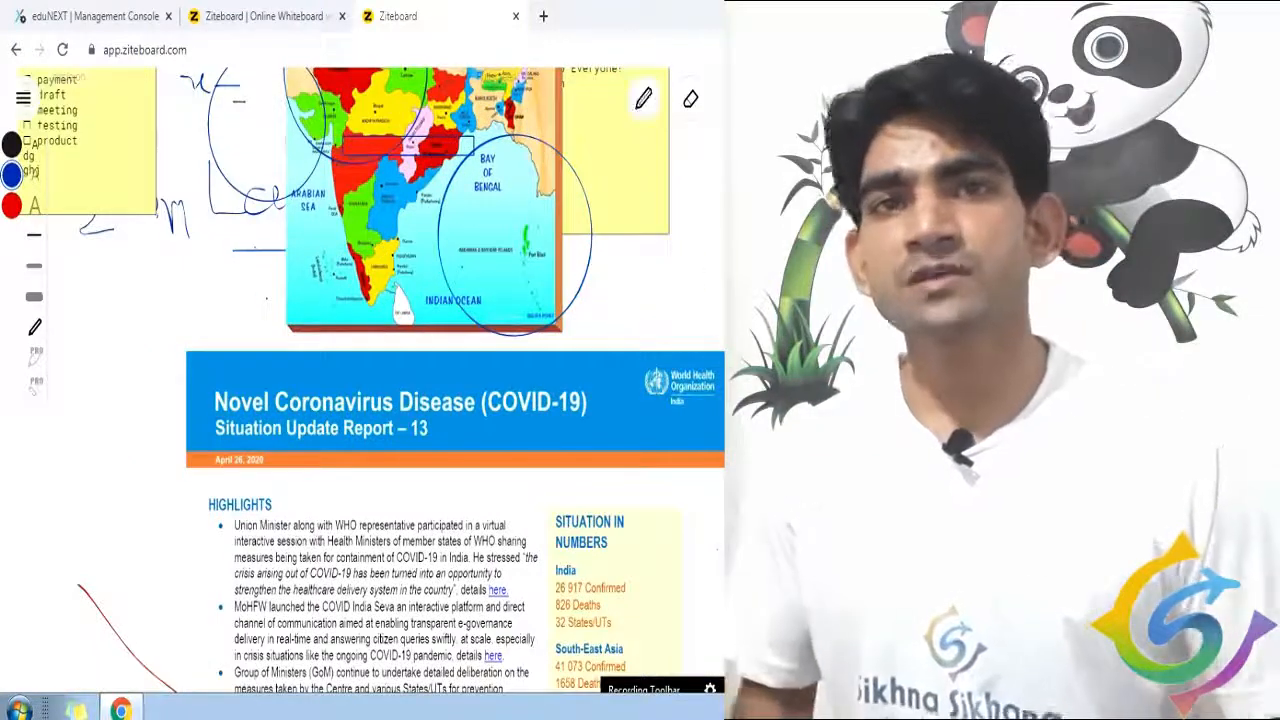
# Step: Reselect the map, report and note together with the adjacent circle and handwriting, move the group down and slightly left, and deselect it
pyautogui.click(240, 140)
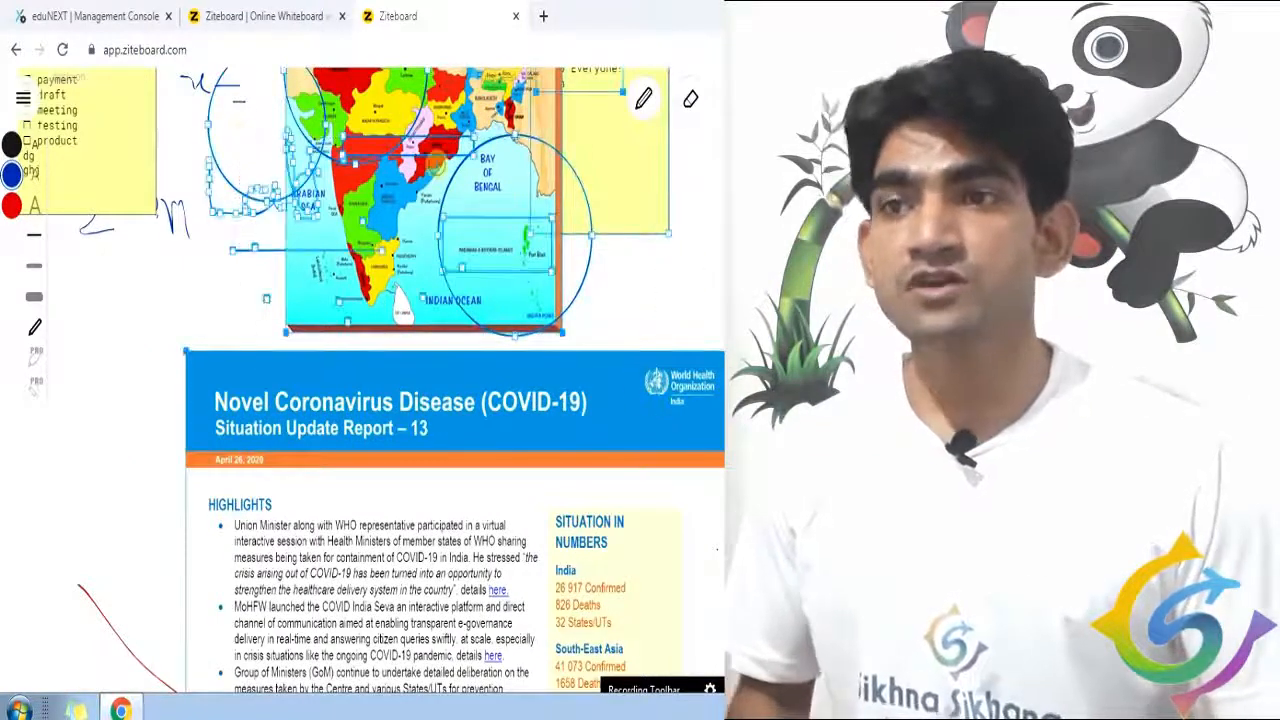
pyautogui.moveTo(420, 200)
pyautogui.mouseDown()
pyautogui.moveTo(626, 390)
pyautogui.moveTo(704, 350)
pyautogui.moveTo(375, 390)
pyautogui.moveTo(673, 342)
pyautogui.mouseUp()
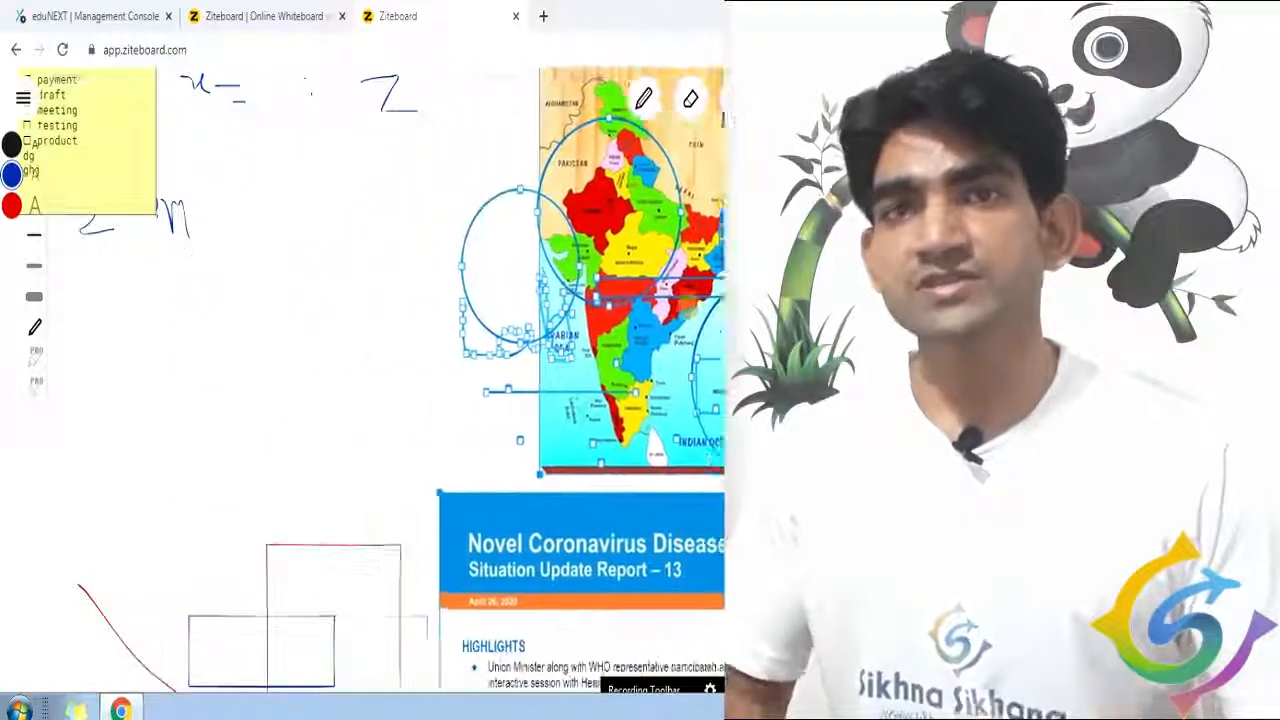
pyautogui.moveTo(775, 152)
pyautogui.mouseDown()
pyautogui.moveTo(822, 145)
pyautogui.moveTo(461, 155)
pyautogui.mouseUp()
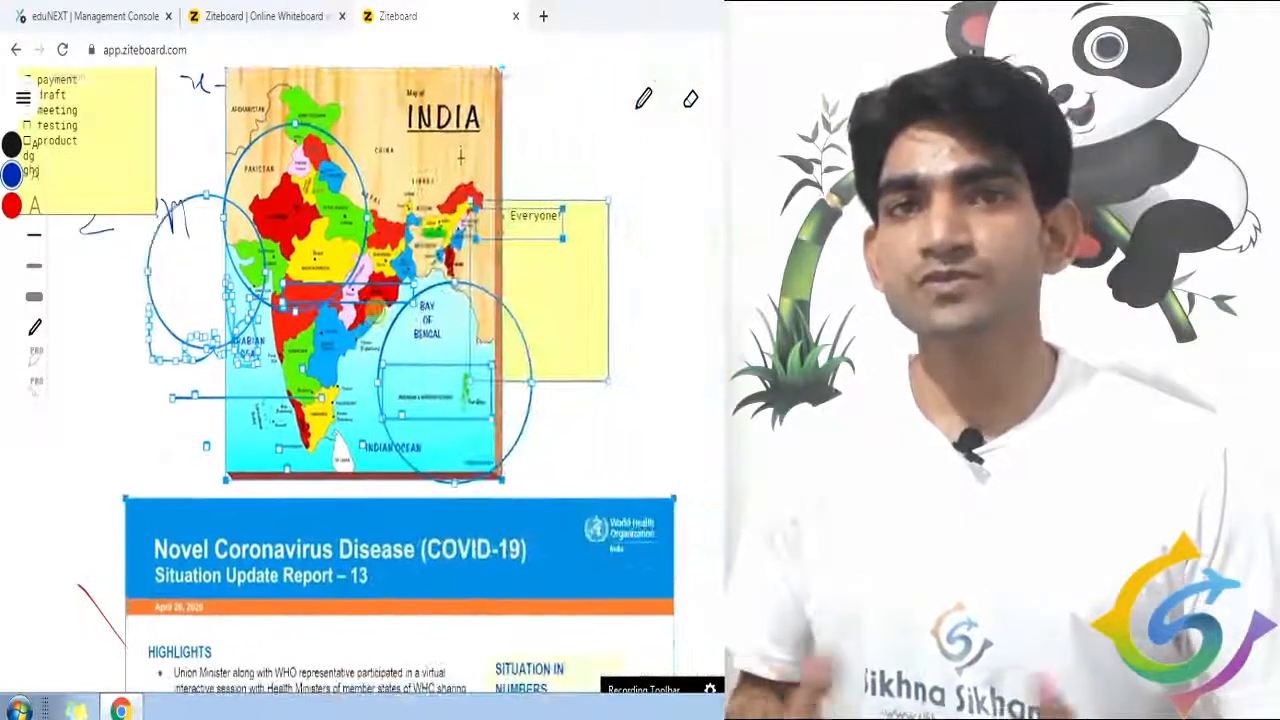
pyautogui.press('Escape')
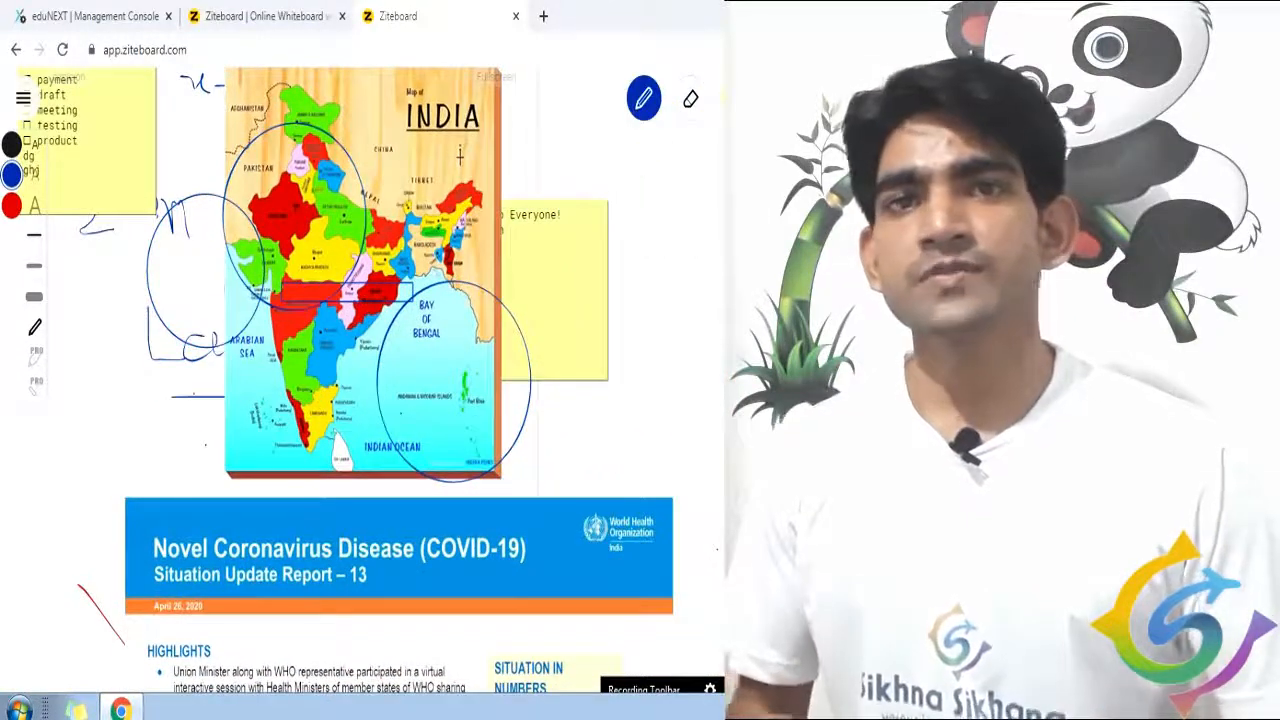